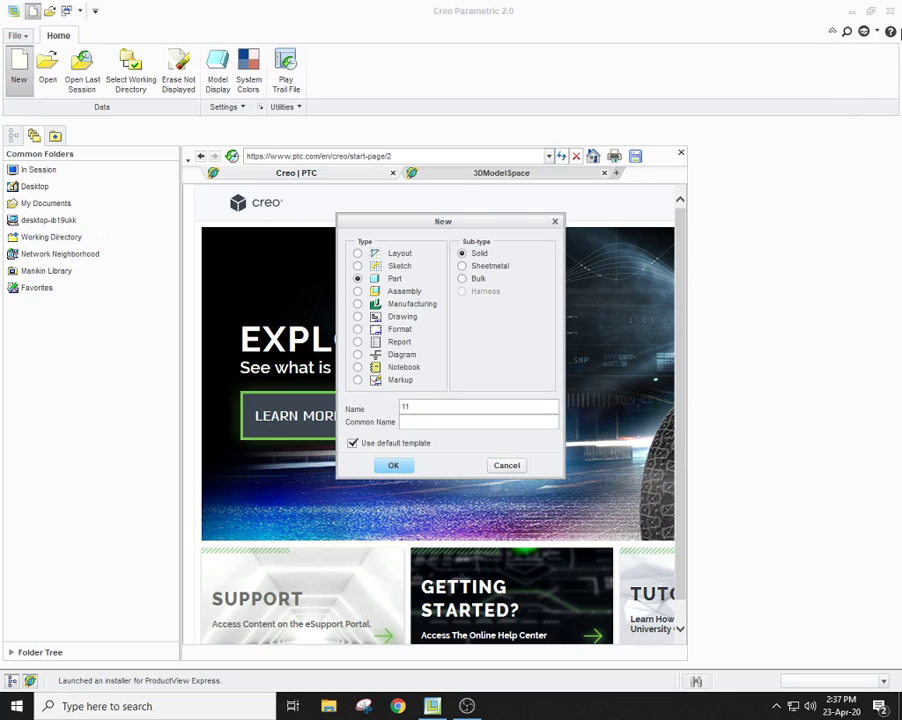
Step: Exit the open Creo Parametric session, relaunch Creo Parametric 2.0, let the start page continue running scripts, and maximize the window
{"action": "left_click", "coordinate": [891, 14]}
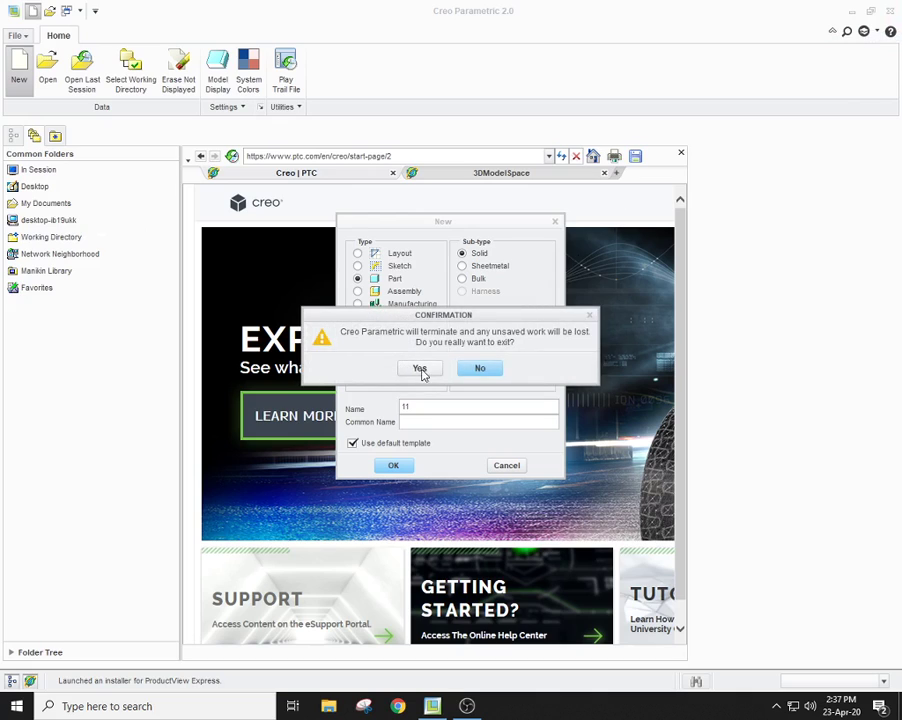
{"action": "left_click", "coordinate": [420, 368]}
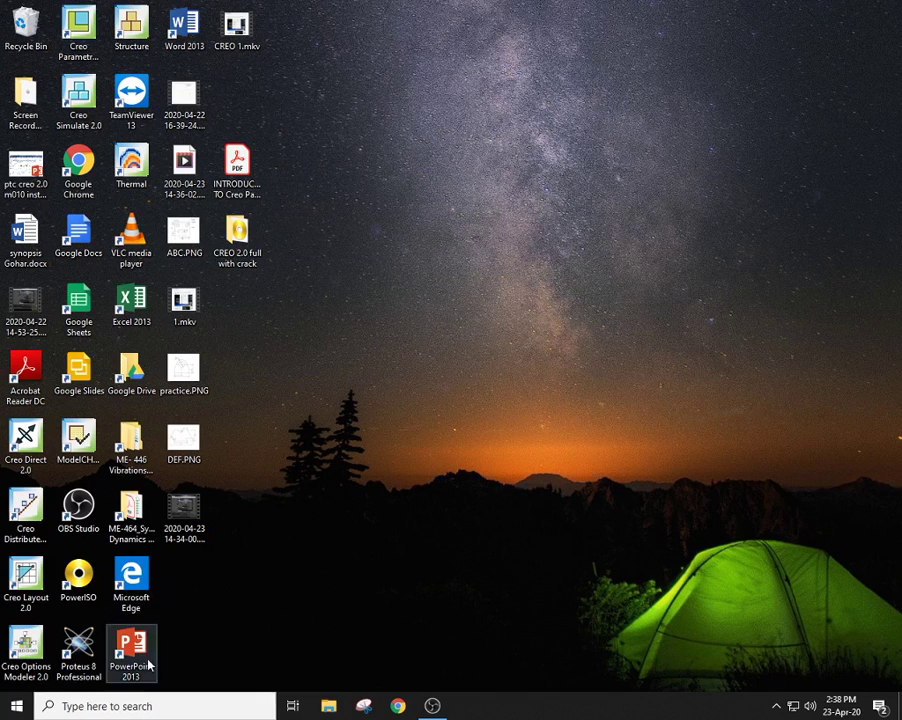
{"action": "left_click", "coordinate": [88, 42]}
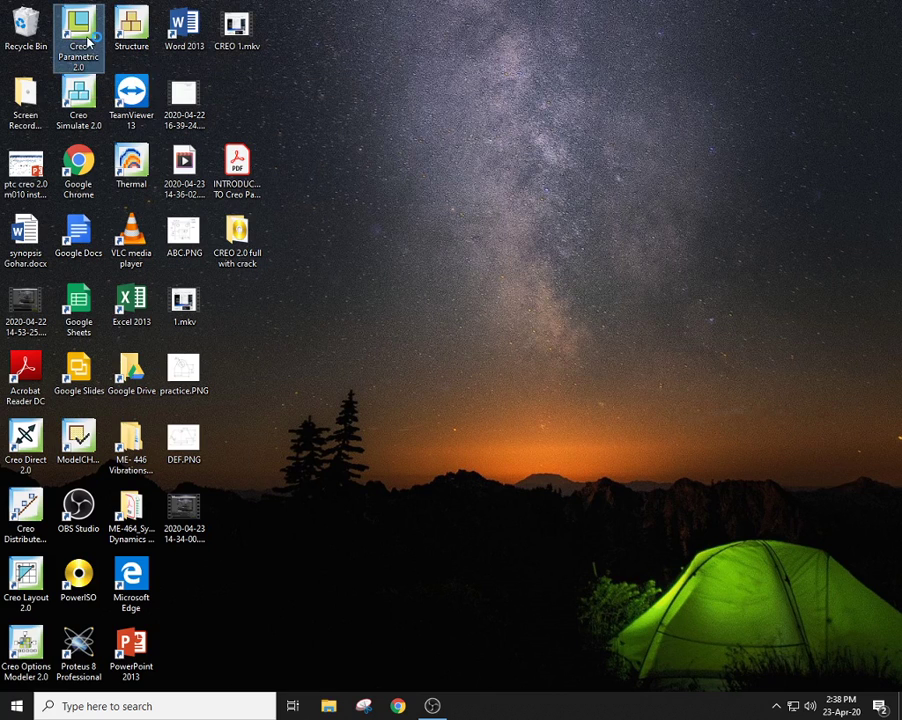
{"action": "double_click", "coordinate": [88, 42]}
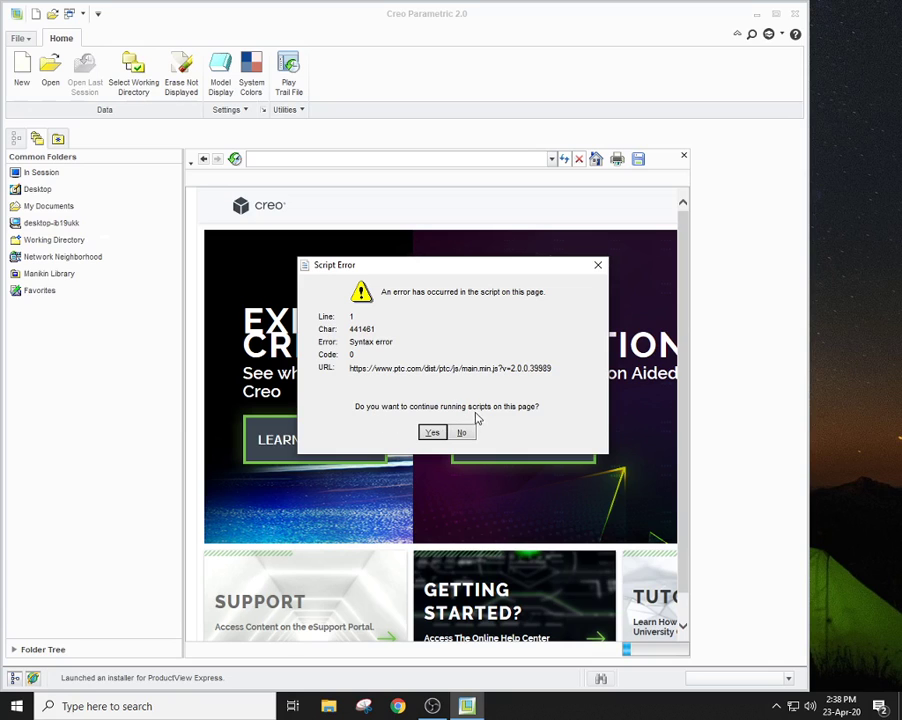
{"action": "left_click", "coordinate": [432, 433]}
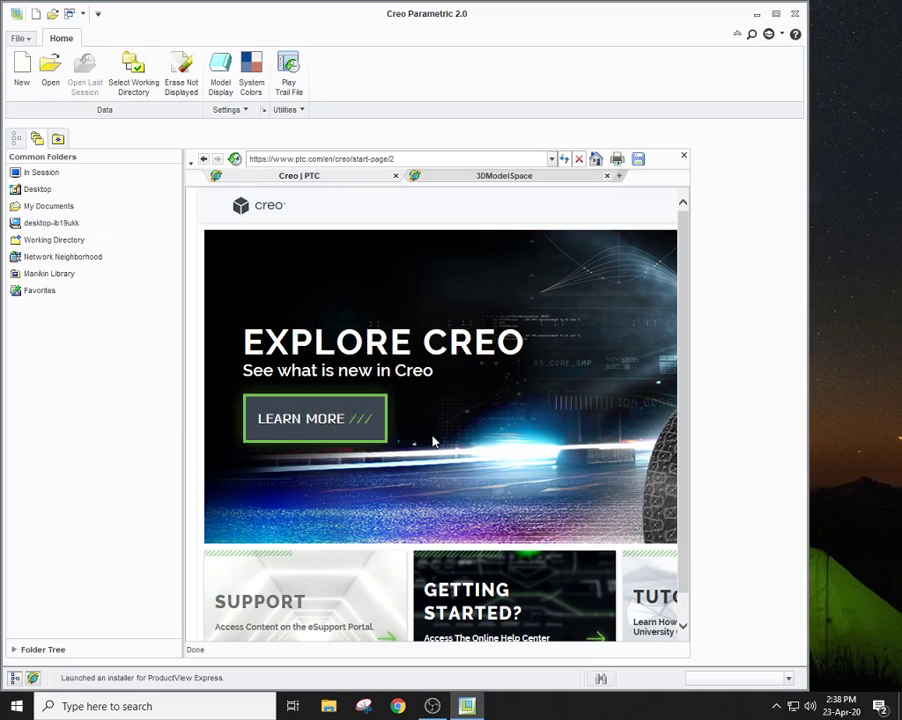
{"action": "left_click", "coordinate": [777, 15]}
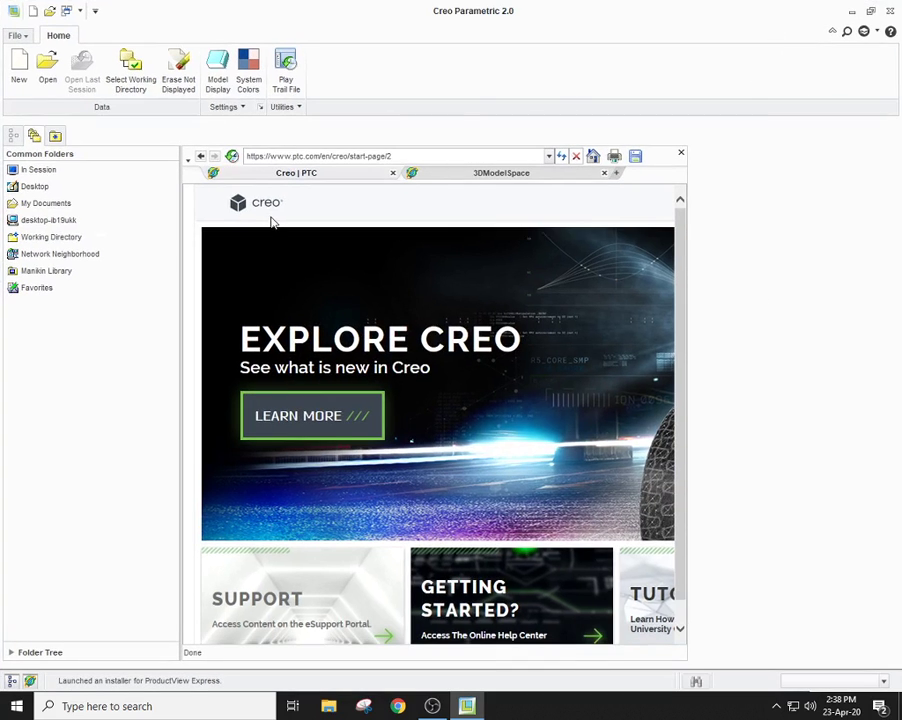
Step: Create a new solid part named prt0001 using the default template
{"action": "left_click", "coordinate": [19, 72]}
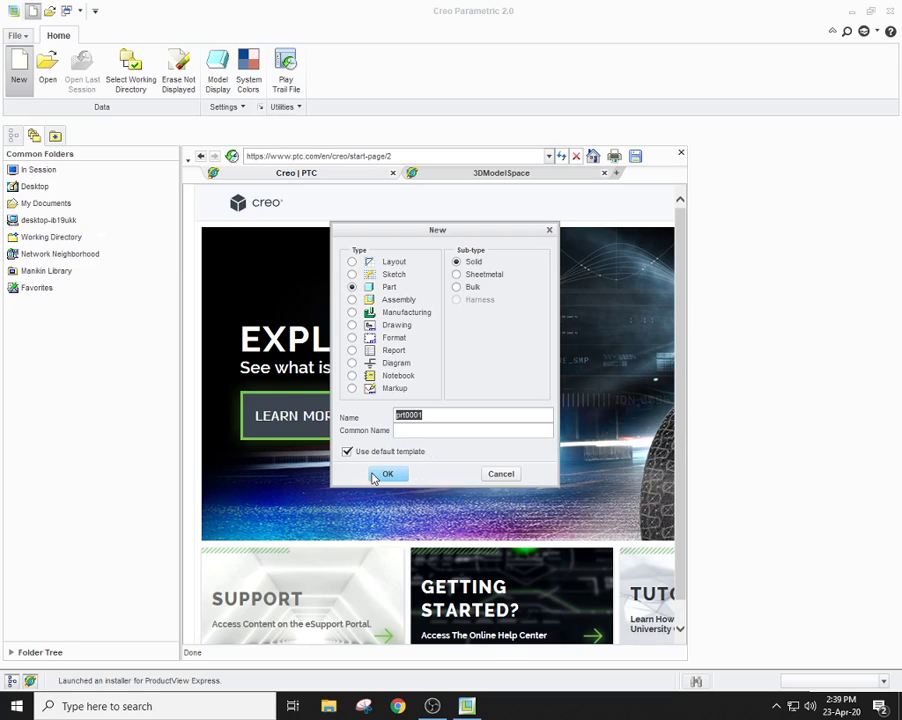
{"action": "left_click", "coordinate": [440, 411]}
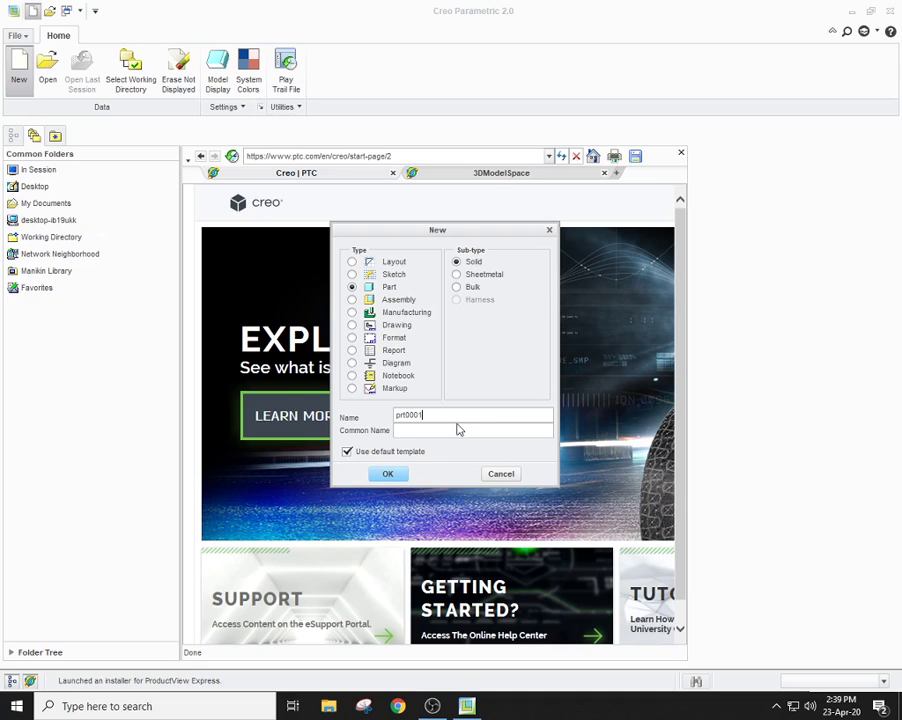
{"action": "left_click", "coordinate": [396, 477]}
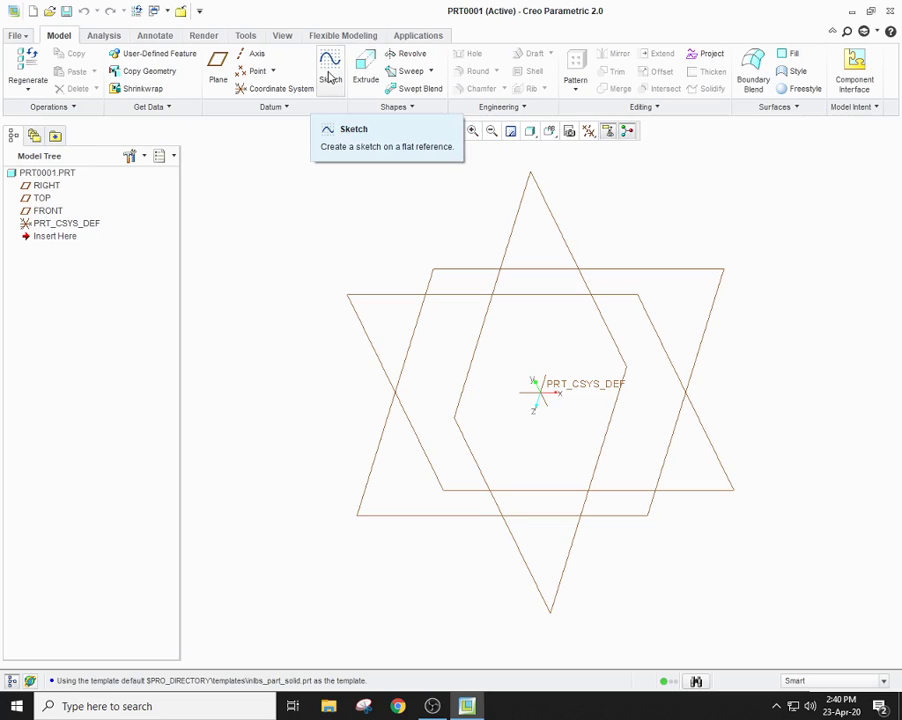
Step: Start a sketch on the FRONT datum plane with RIGHT as the orientation reference, and orient the sketch view parallel to the screen
{"action": "left_click", "coordinate": [330, 78]}
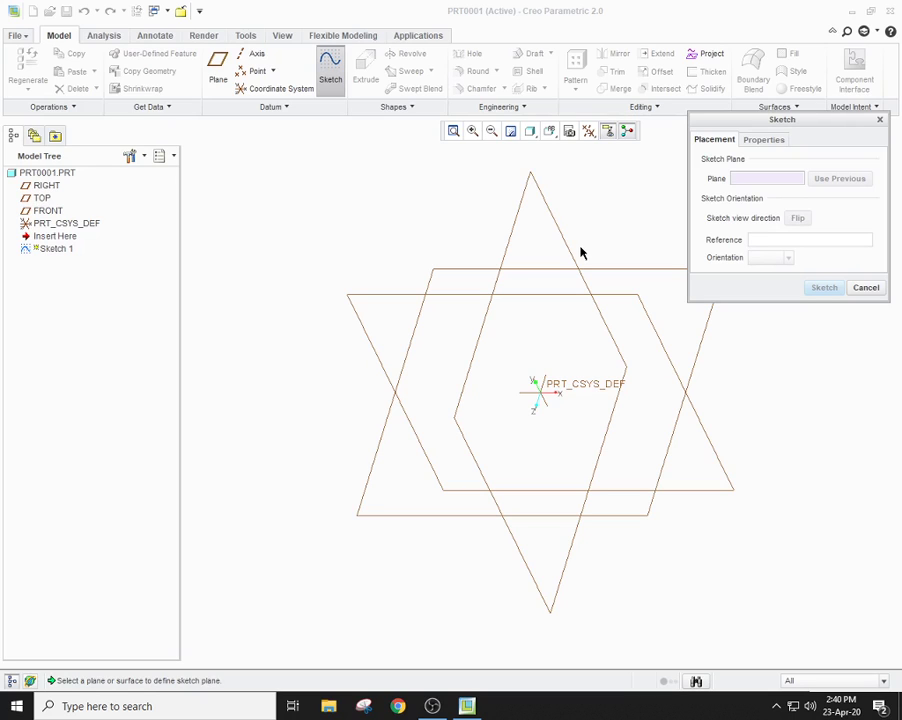
{"action": "left_click", "coordinate": [40, 211]}
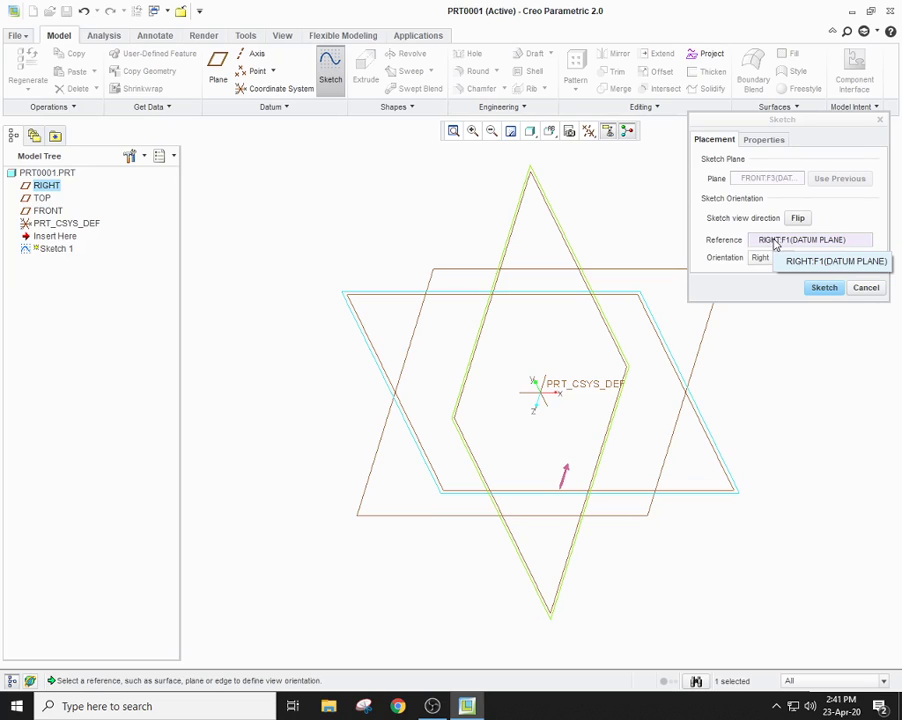
{"action": "left_click", "coordinate": [822, 289]}
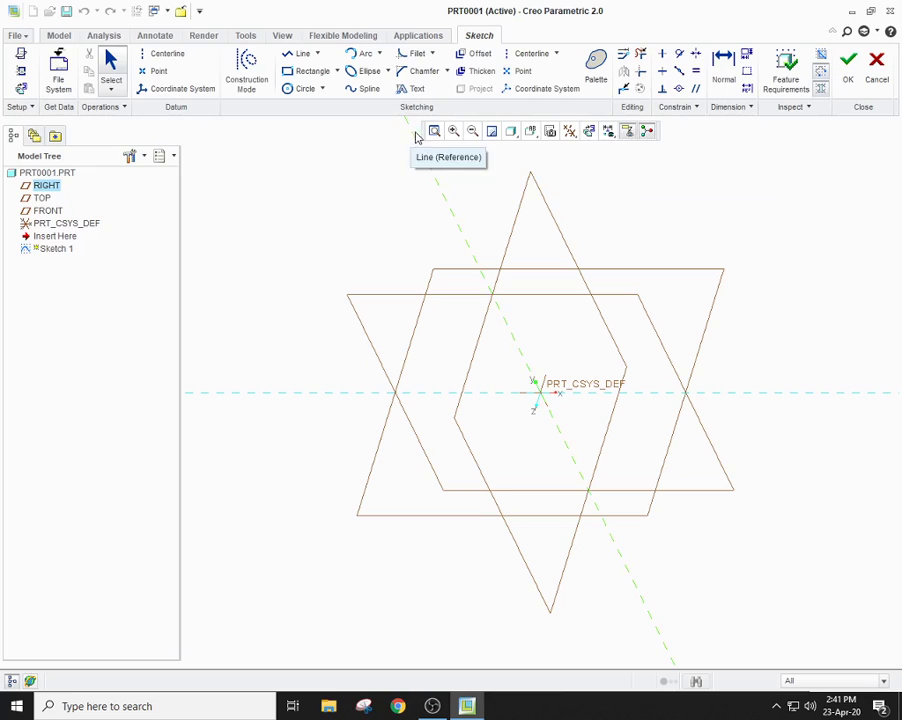
{"action": "left_click", "coordinate": [591, 136]}
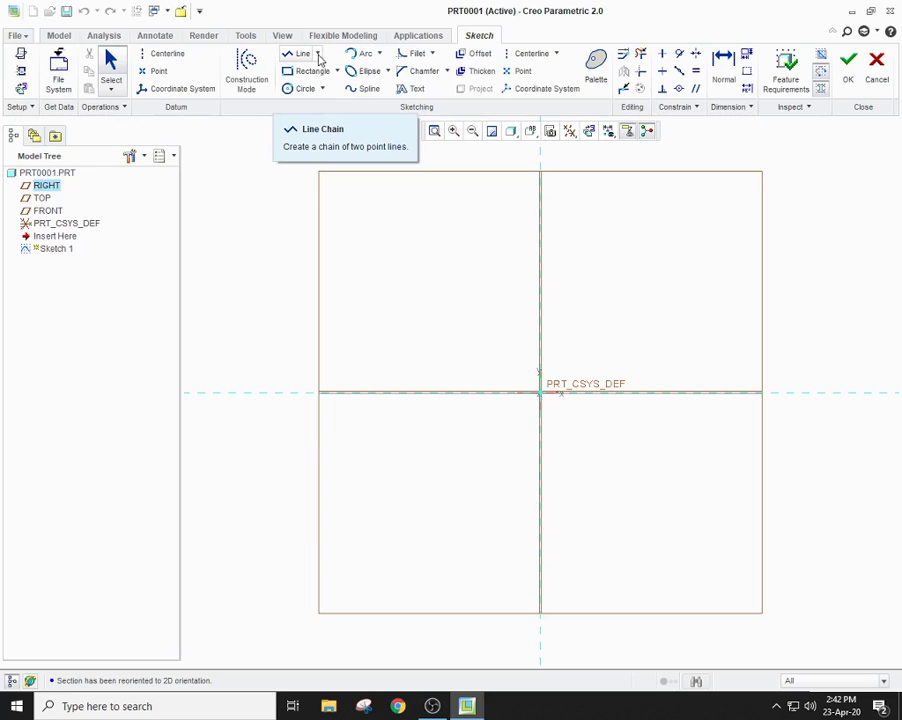
Step: Sketch a line chain left of the vertical reference: a horizontal line about 233 long, followed by a downward vertical line about 207 long
{"action": "left_click", "coordinate": [318, 55]}
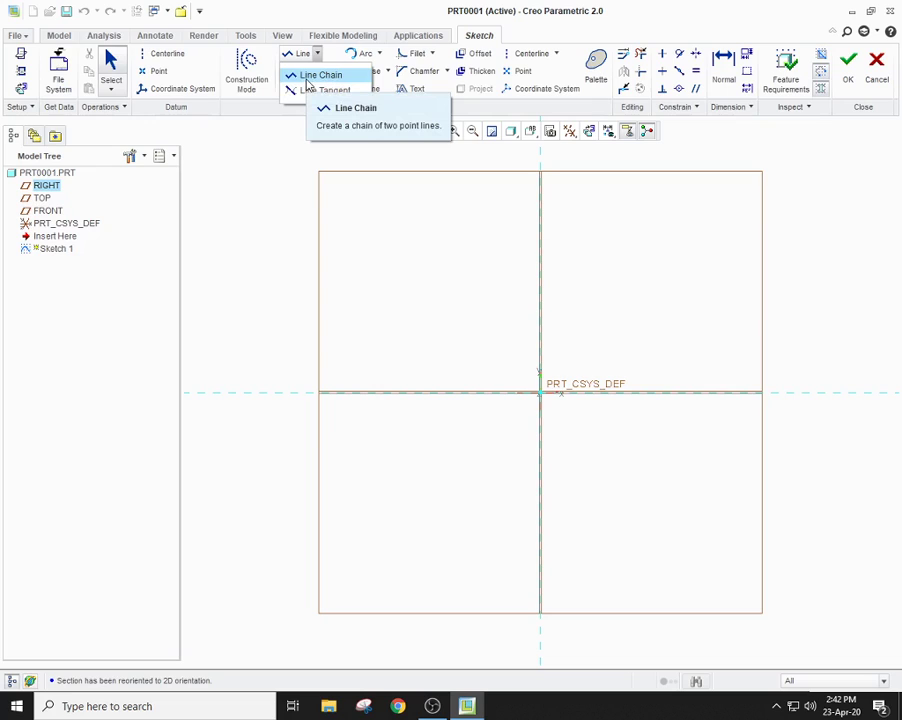
{"action": "left_click", "coordinate": [309, 77]}
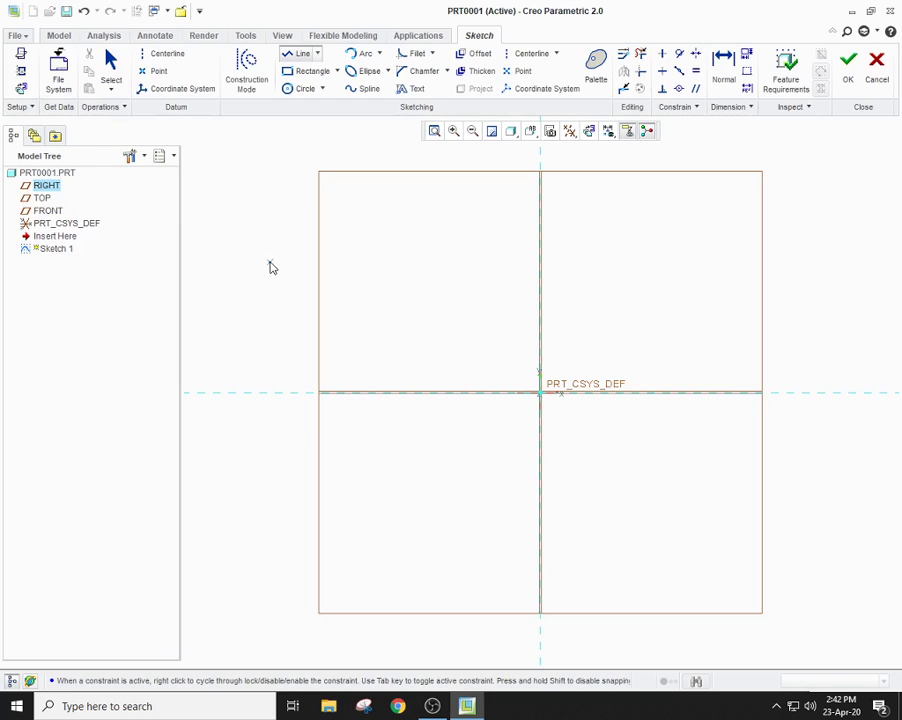
{"action": "left_click", "coordinate": [270, 263]}
{"action": "left_click", "coordinate": [473, 262]}
{"action": "left_click", "coordinate": [474, 264]}
{"action": "left_click", "coordinate": [473, 443]}
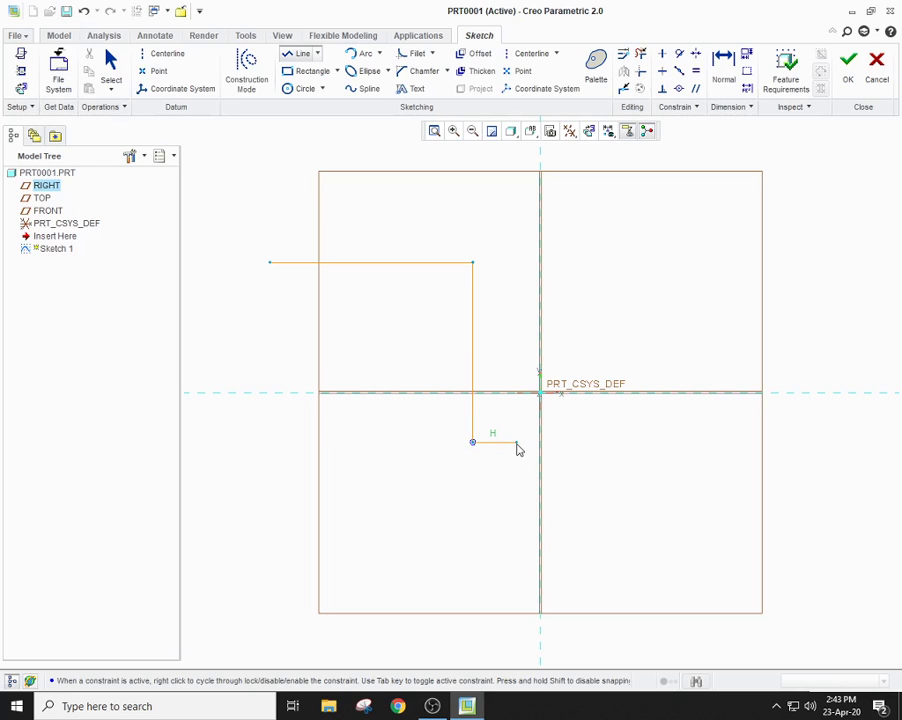
{"action": "middle_click", "coordinate": [517, 448]}
{"action": "left_click", "coordinate": [474, 443]}
{"action": "middle_click", "coordinate": [487, 453]}
{"action": "left_click", "coordinate": [472, 441]}
{"action": "middle_click", "coordinate": [490, 420]}
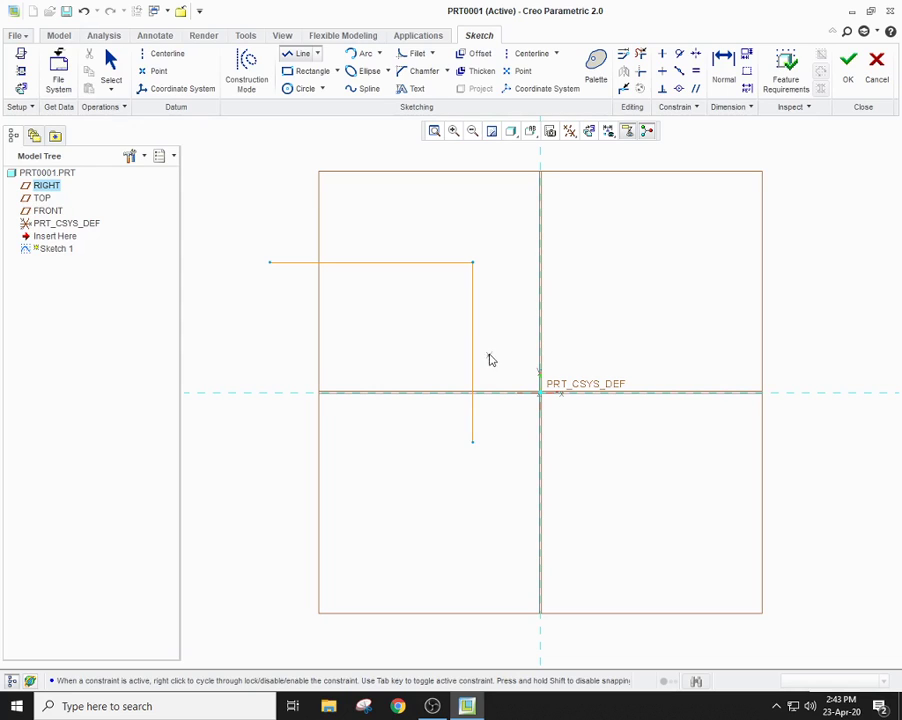
Step: Sketch a separate horizontal line about 136 long in the upper-right quadrant, starting about 59 from the vertical reference, and finish the line tool
{"action": "middle_click", "coordinate": [593, 212]}
{"action": "left_click", "coordinate": [592, 207]}
{"action": "left_click", "coordinate": [710, 206]}
{"action": "middle_click", "coordinate": [716, 244]}
{"action": "middle_click", "coordinate": [613, 311]}
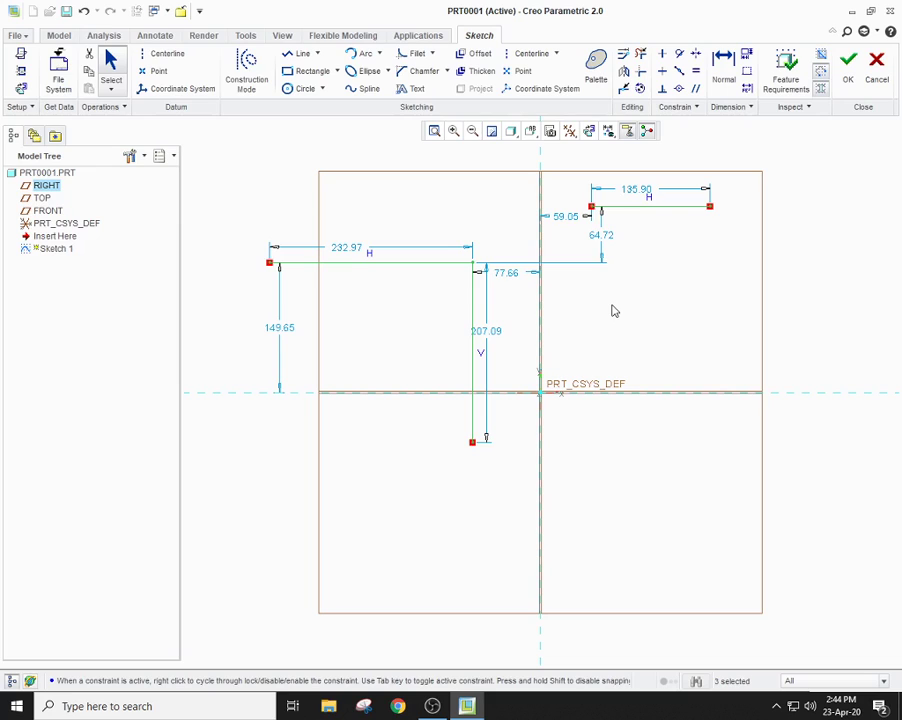
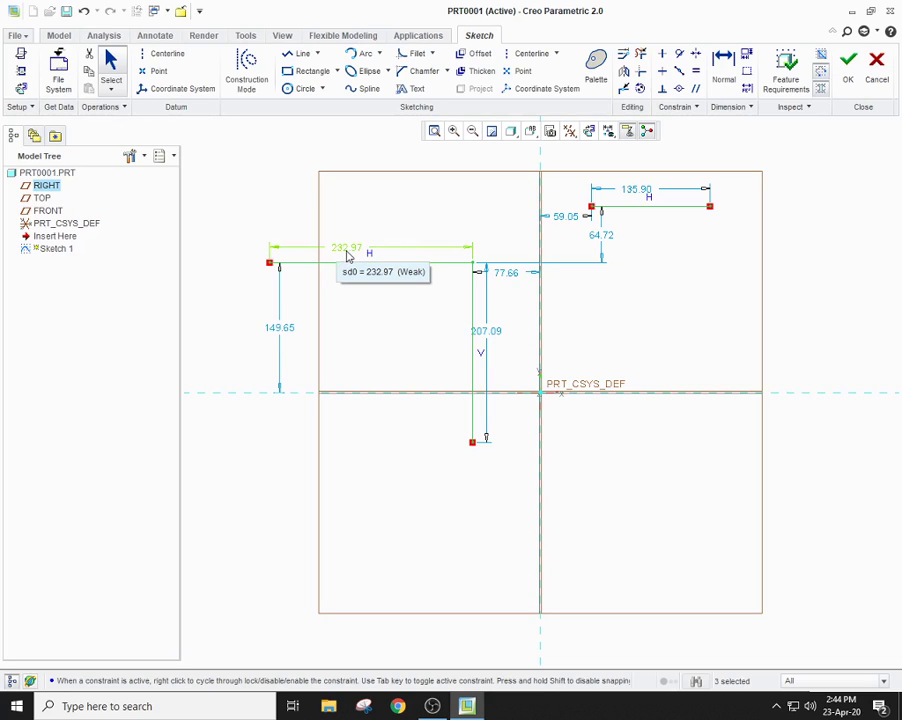
Step: Set the length of the horizontal line in the two-line chain to 200
{"action": "double_click", "coordinate": [347, 251]}
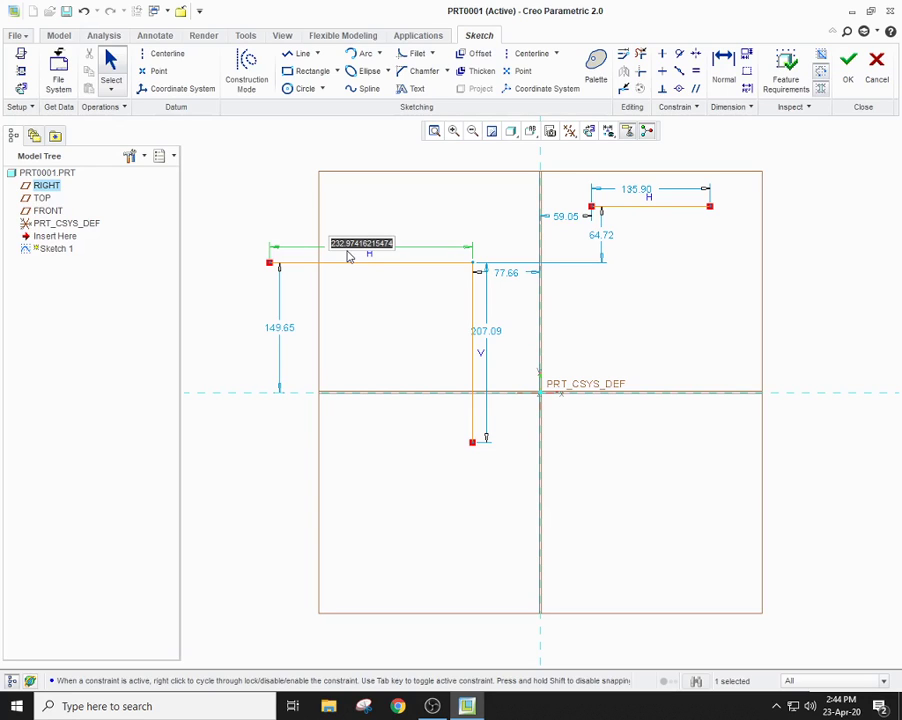
{"action": "key", "text": "BackSpace"}
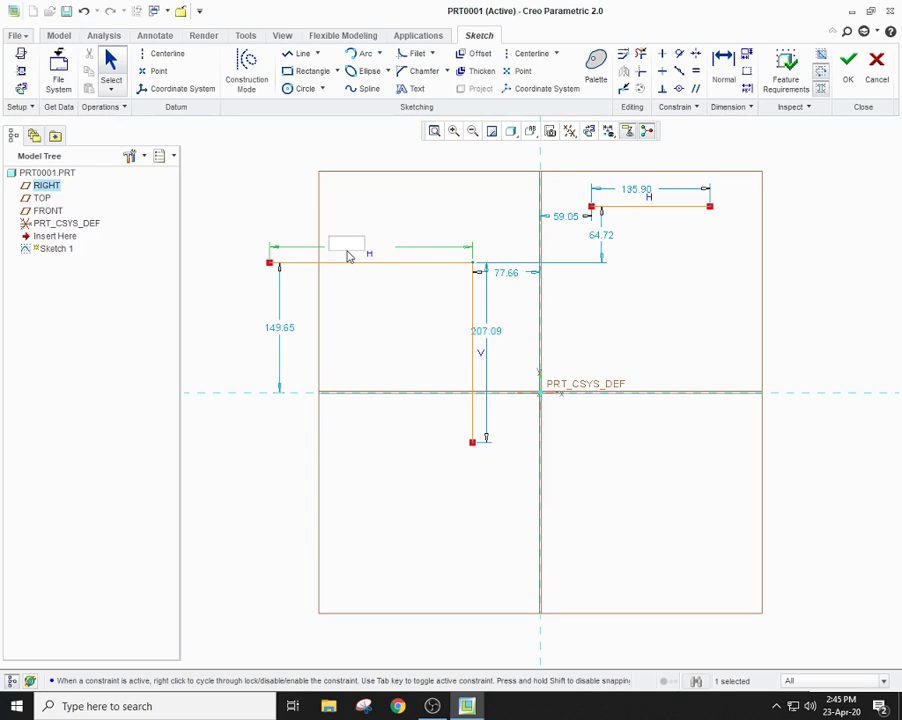
{"action": "type", "text": "200"}
{"action": "key", "text": "Return"}
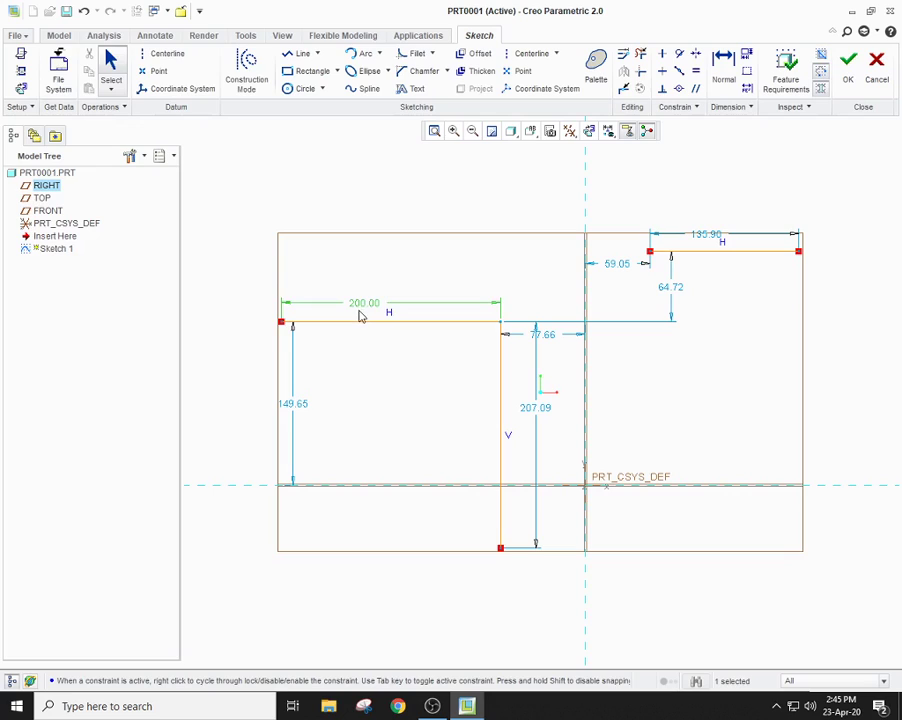
Step: Set the length of the vertical line in the chain to 90
{"action": "double_click", "coordinate": [536, 409]}
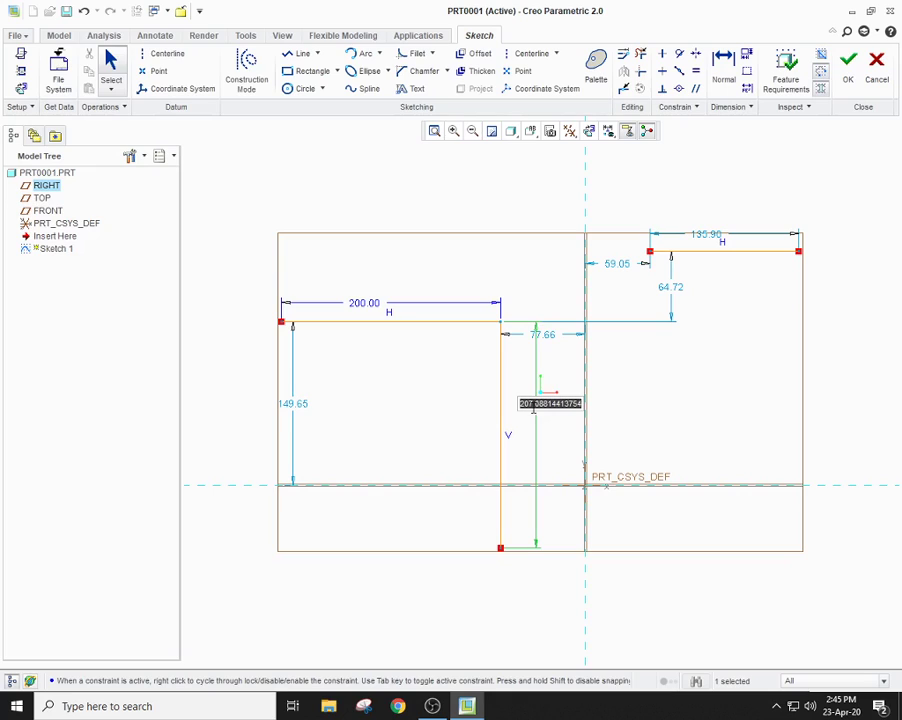
{"action": "key", "text": "BackSpace"}
{"action": "type", "text": "8"}
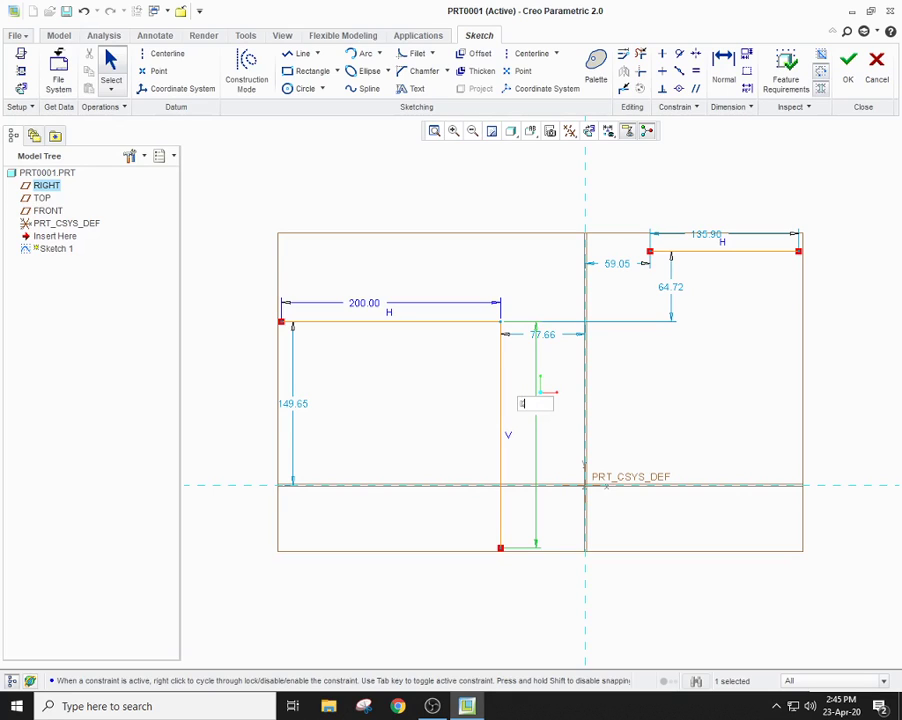
{"action": "type", "text": "3"}
{"action": "key", "text": "BackSpace"}
{"action": "key", "text": "BackSpace"}
{"action": "type", "text": "390"}
{"action": "key", "text": "BackSpace"}
{"action": "key", "text": "BackSpace"}
{"action": "key", "text": "BackSpace"}
{"action": "type", "text": "90"}
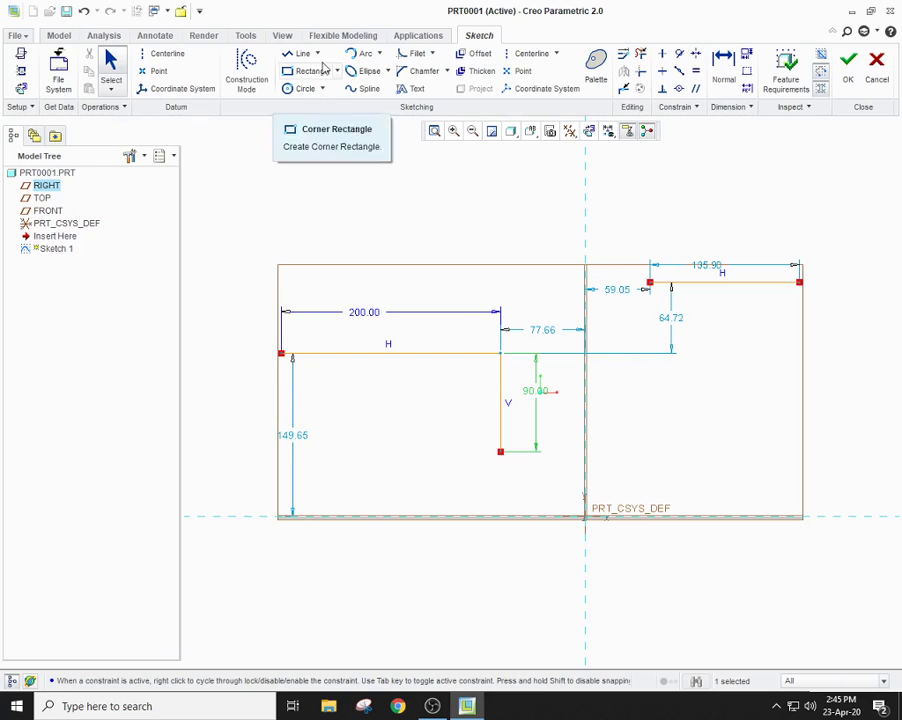
{"action": "left_click", "coordinate": [318, 55]}
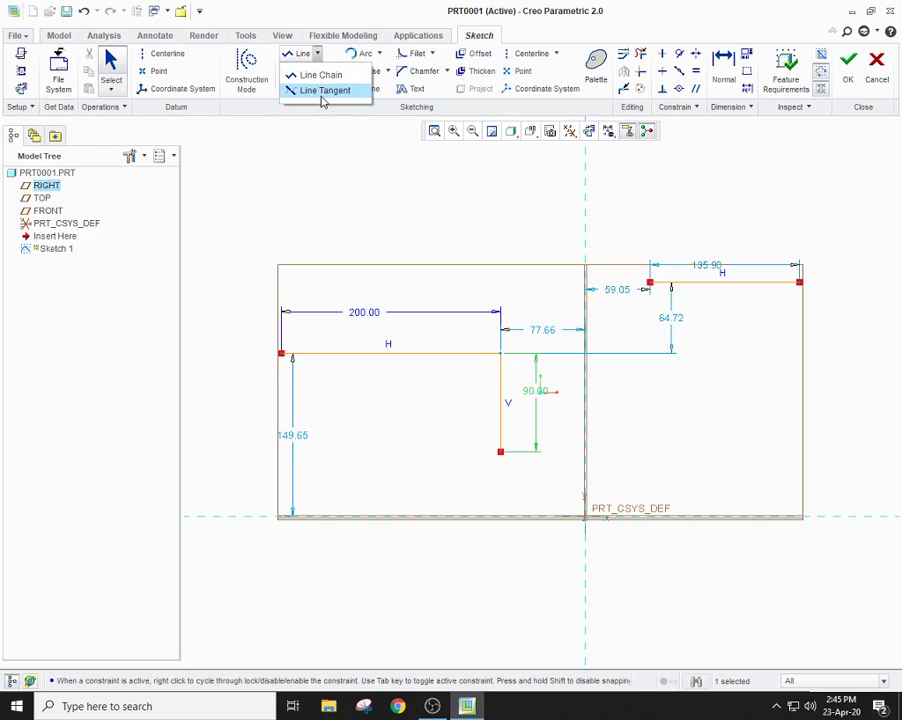
{"action": "left_click", "coordinate": [341, 181]}
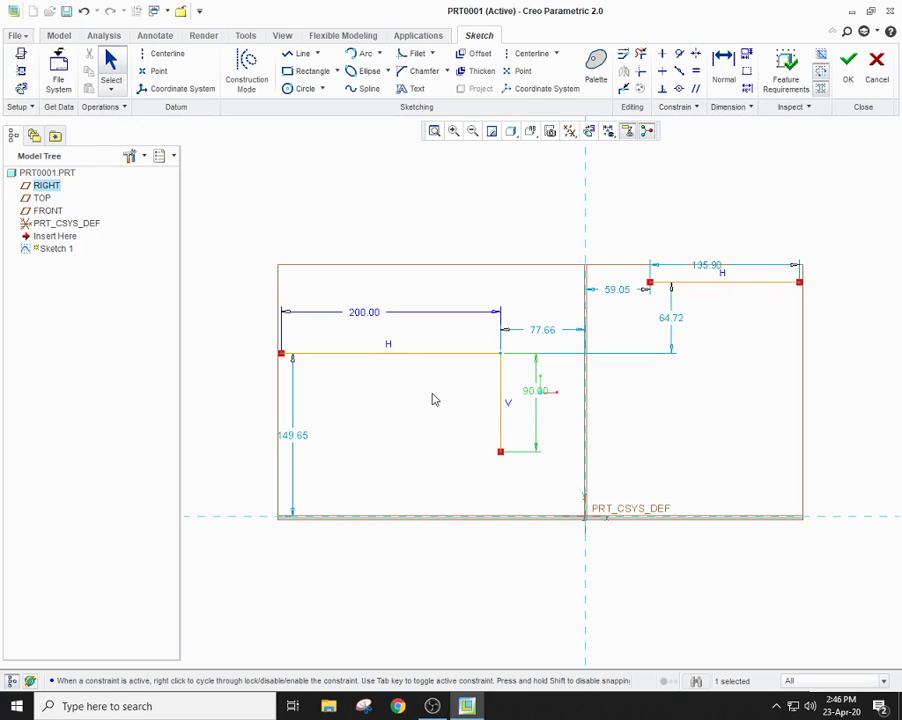
Step: Delete all three sketched lines: the chain's horizontal and vertical lines and the separate horizontal line
{"action": "left_click", "coordinate": [411, 355]}
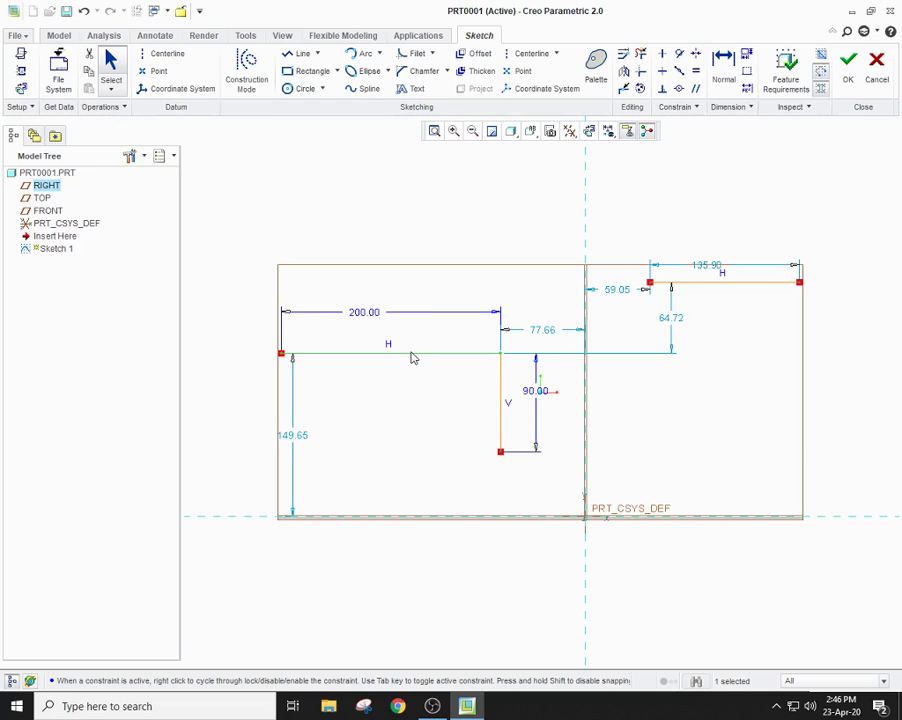
{"action": "key", "text": "Delete"}
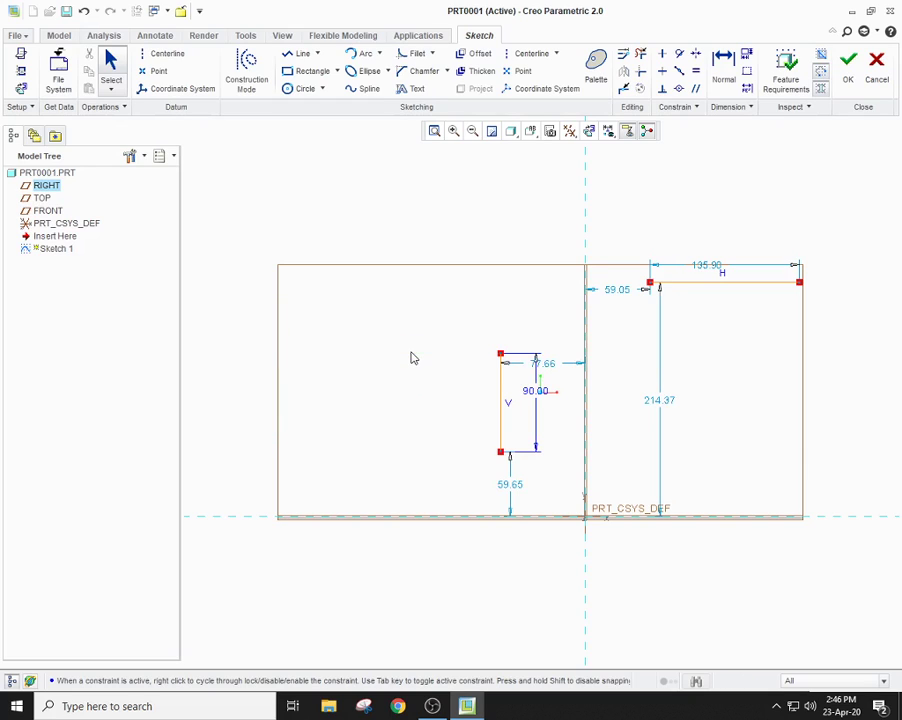
{"action": "left_click", "coordinate": [501, 422]}
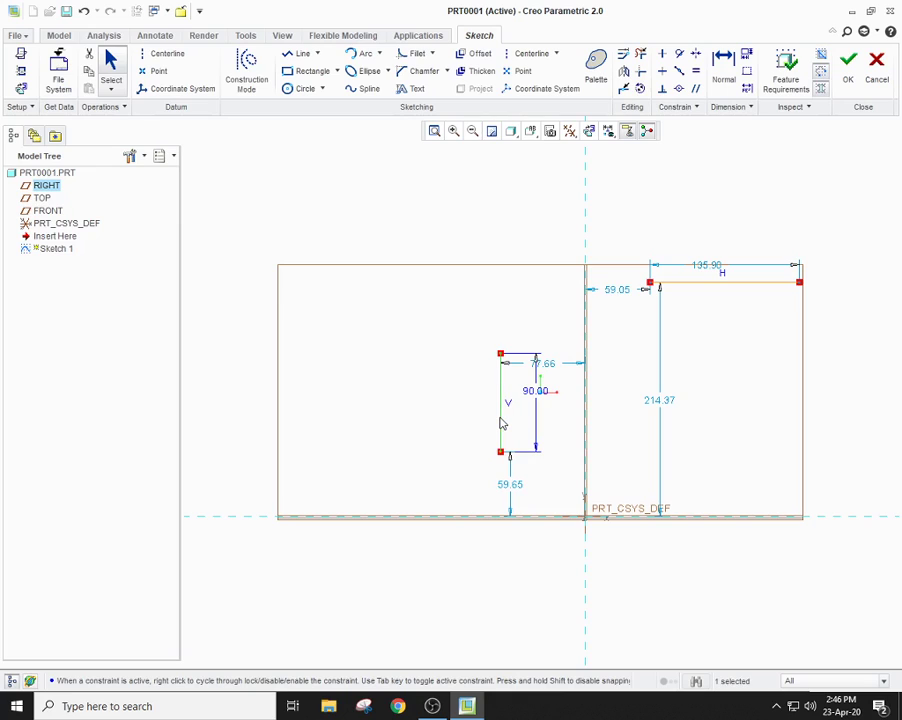
{"action": "key", "text": "Delete"}
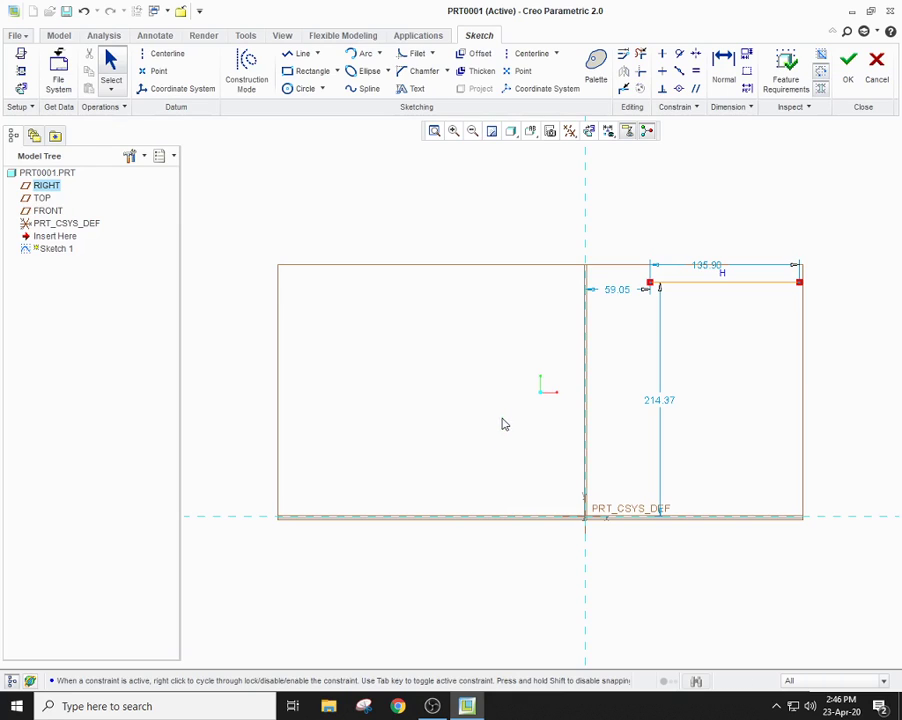
{"action": "left_click", "coordinate": [685, 288]}
{"action": "key", "text": "Delete"}
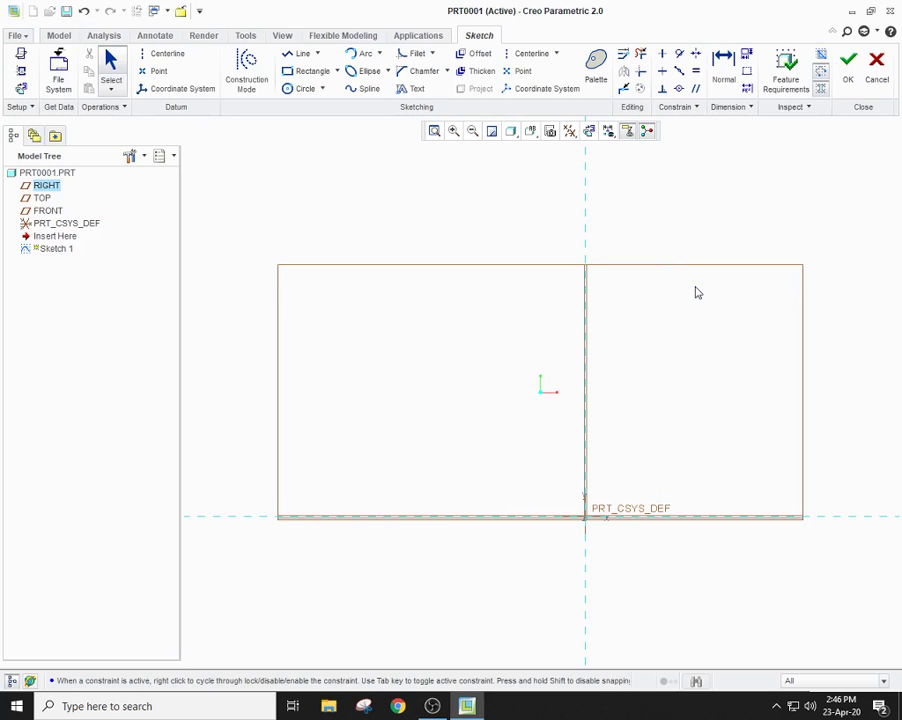
Step: Sketch a corner rectangle about 312 by 170 across the vertical reference, with its lower edge about 111 above the horizontal reference
{"action": "left_click", "coordinate": [338, 73]}
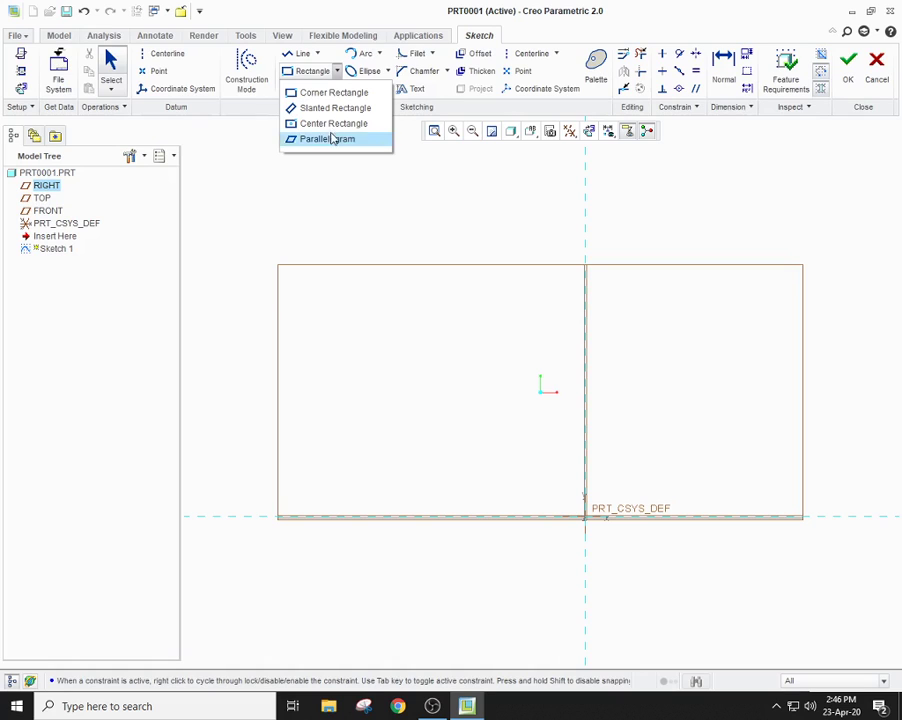
{"action": "left_click", "coordinate": [333, 94]}
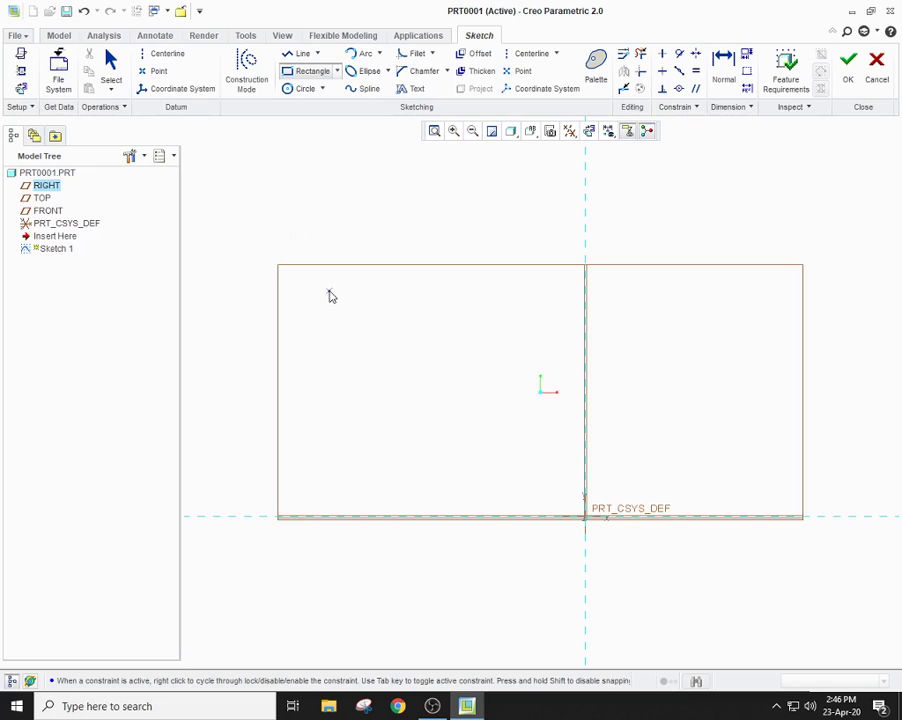
{"action": "left_click", "coordinate": [302, 207]}
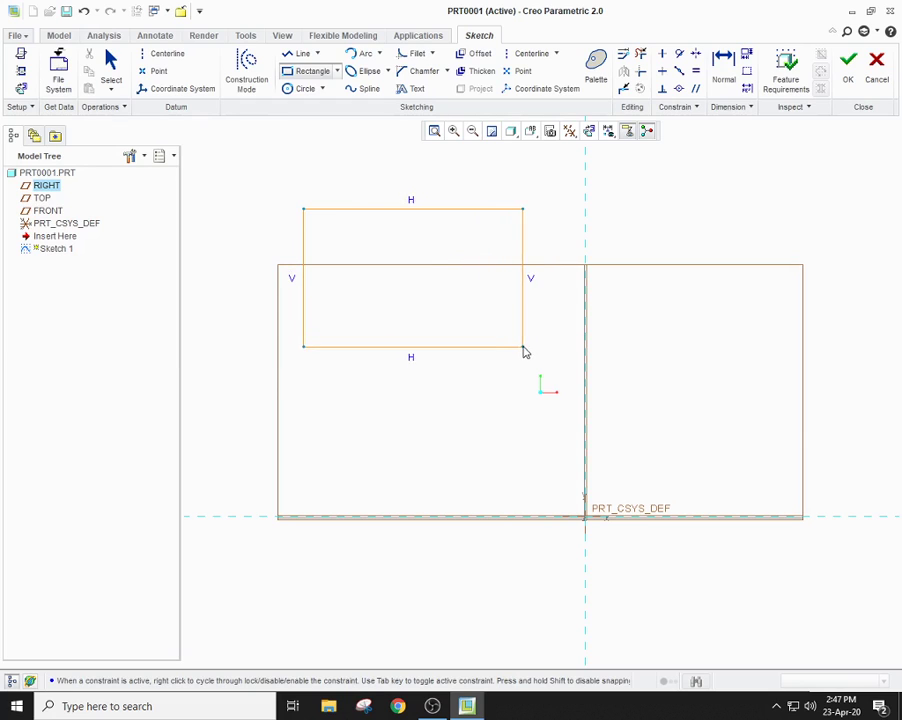
{"action": "left_click", "coordinate": [646, 397]}
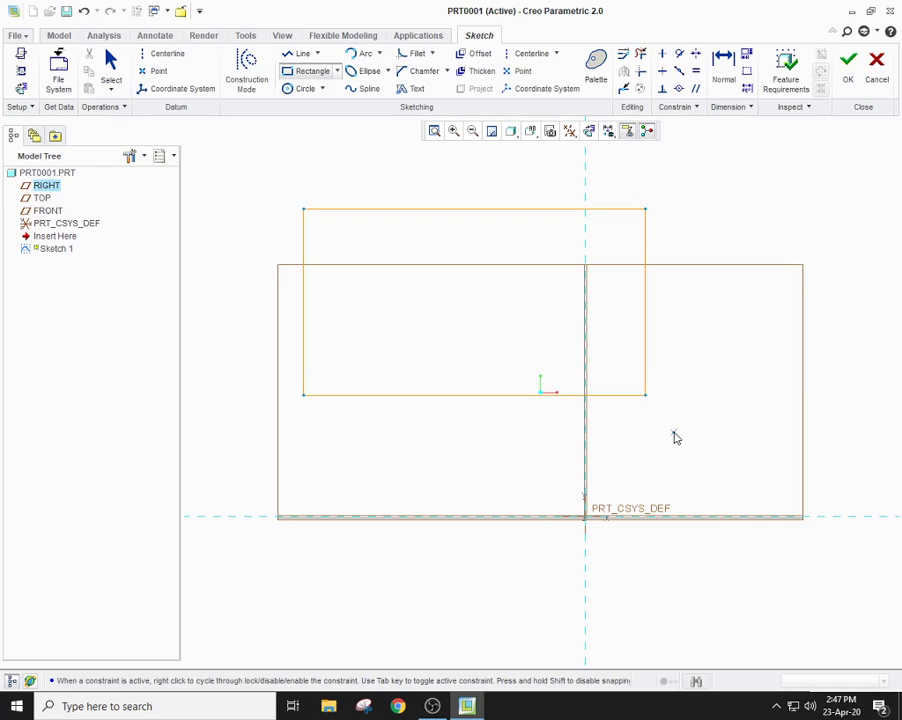
{"action": "middle_click", "coordinate": [464, 456]}
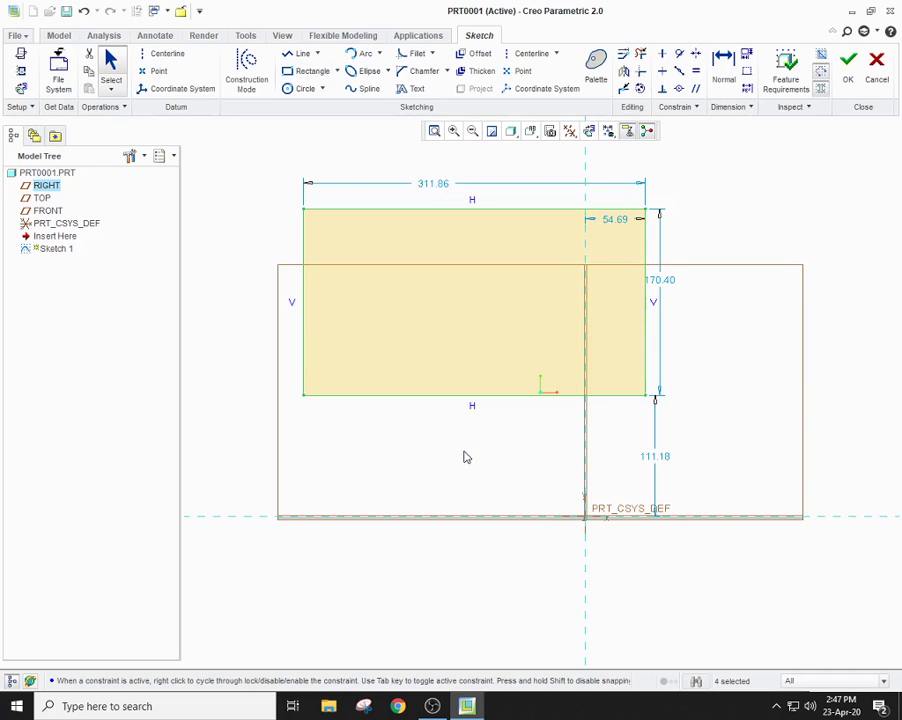
Step: Set the rectangle's width to 90
{"action": "double_click", "coordinate": [427, 185]}
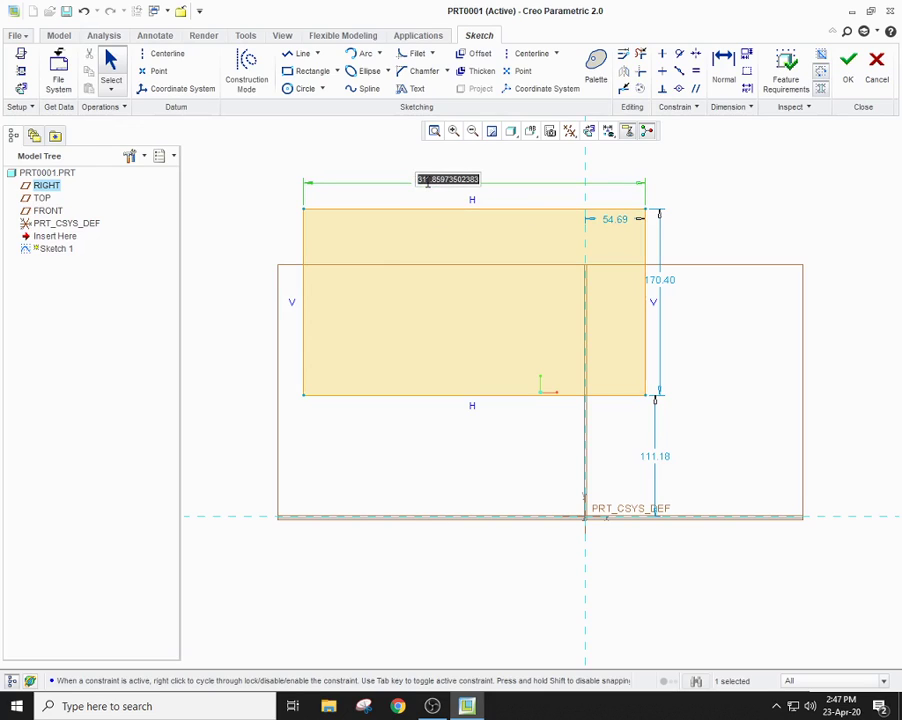
{"action": "key", "text": "BackSpace"}
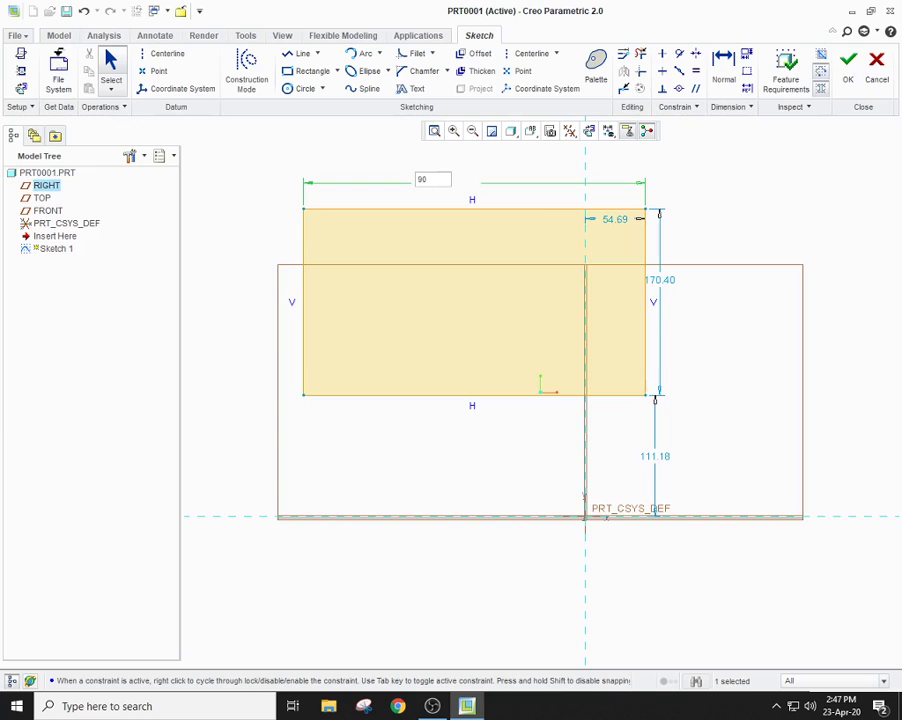
{"action": "key", "text": "Return"}
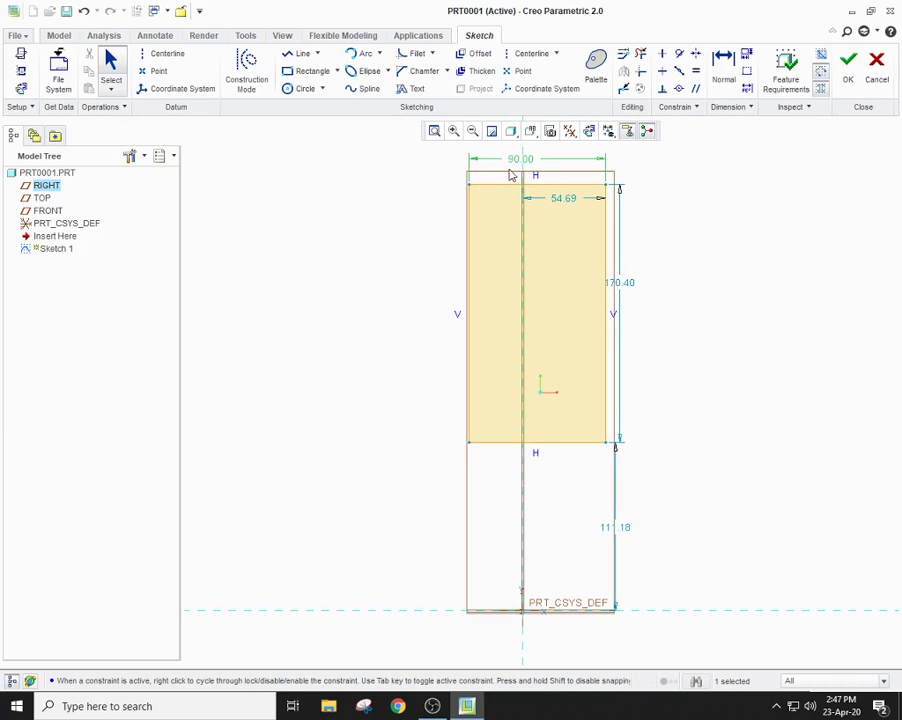
Step: Delete the rectangle with its dimensions and the horizontal reference line
{"action": "left_click", "coordinate": [614, 282]}
{"action": "mouse_move", "coordinate": [290, 134]}
{"action": "left_mouse_down"}
{"action": "mouse_move", "coordinate": [596, 405]}
{"action": "mouse_move", "coordinate": [757, 623]}
{"action": "mouse_move", "coordinate": [816, 658]}
{"action": "left_mouse_up"}
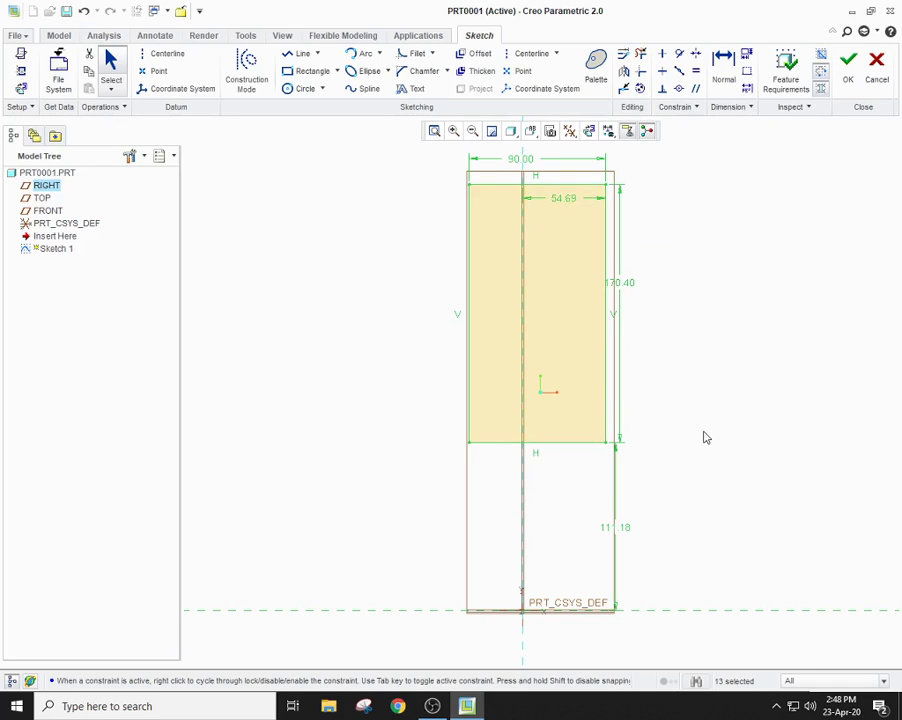
{"action": "key", "text": "Delete"}
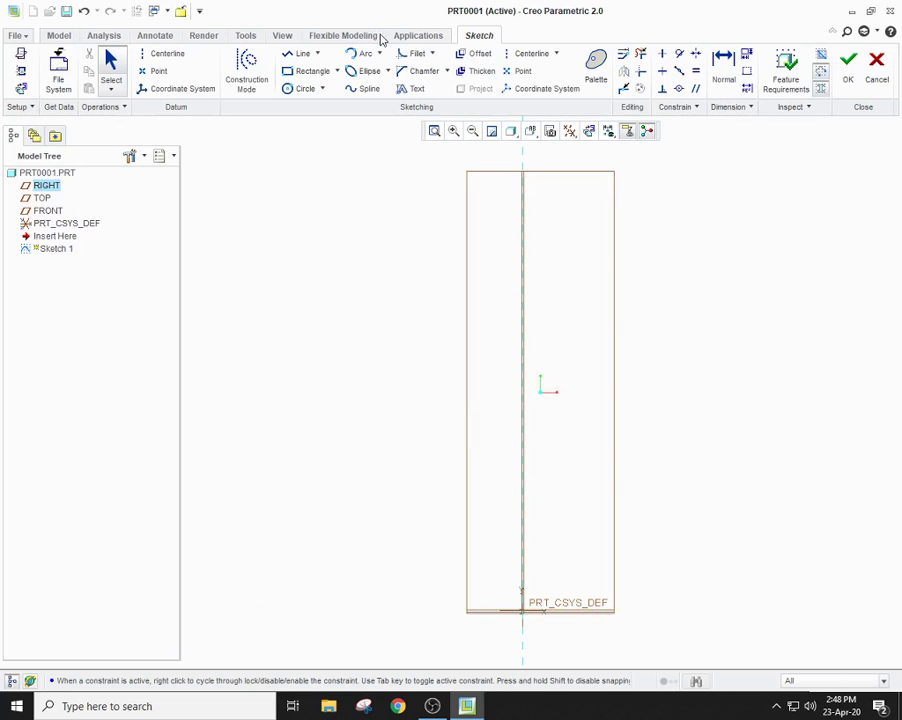
Step: Sketch a slanted rectangle about 100 by 36 to the left of the datum planes, its long sides sloping down to the right
{"action": "left_click", "coordinate": [338, 73]}
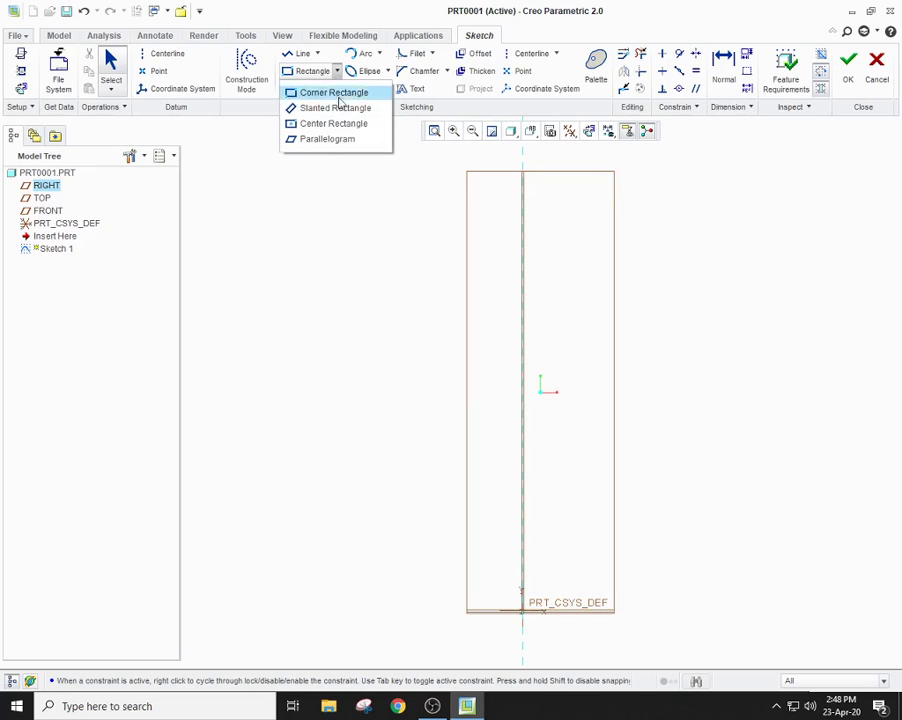
{"action": "left_click", "coordinate": [341, 108]}
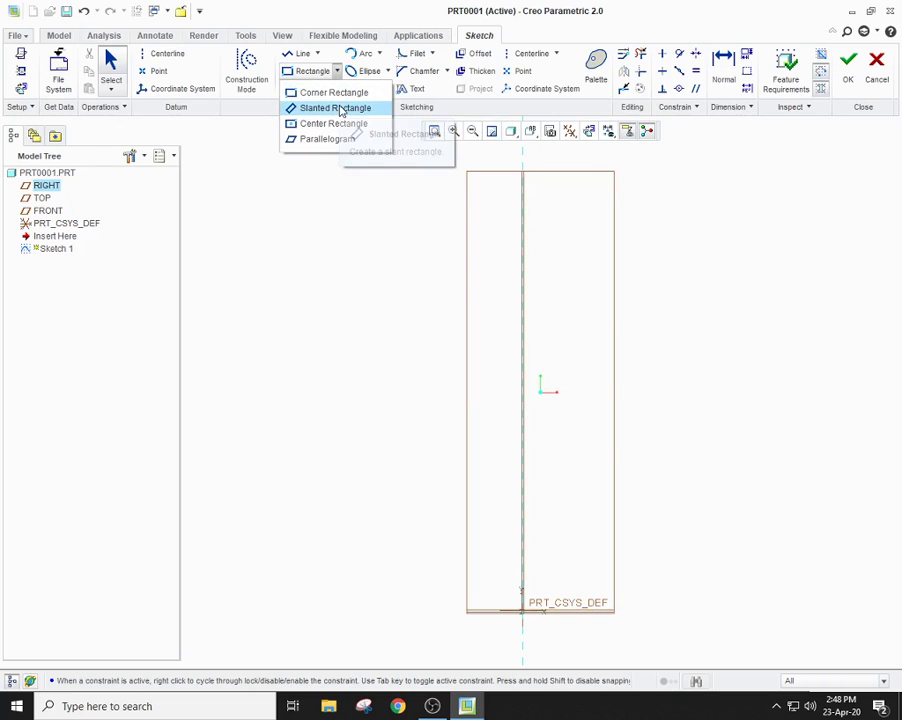
{"action": "left_click", "coordinate": [268, 364]}
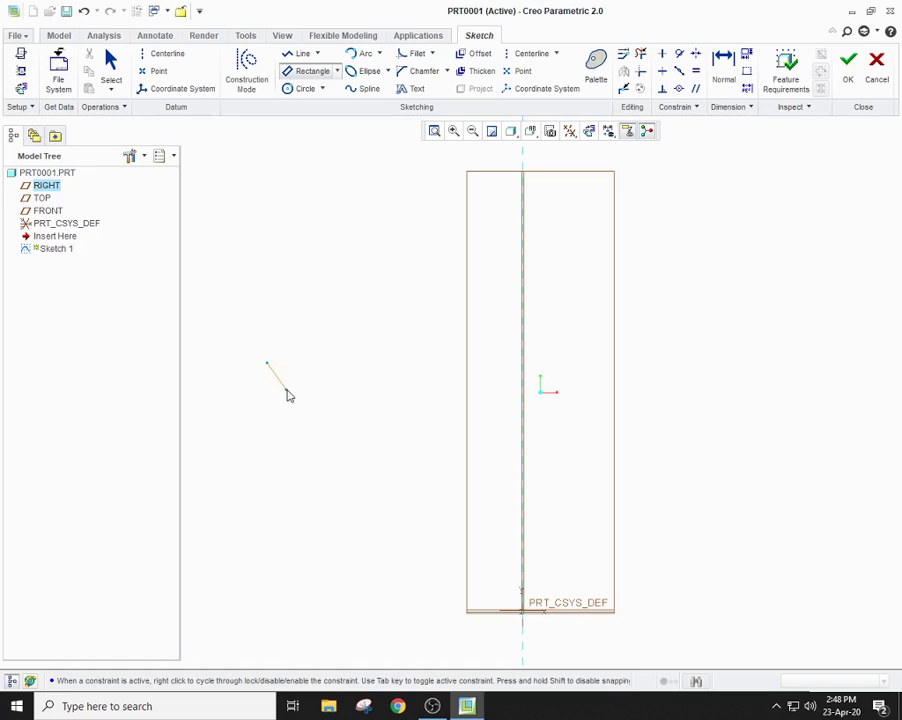
{"action": "left_click", "coordinate": [334, 500]}
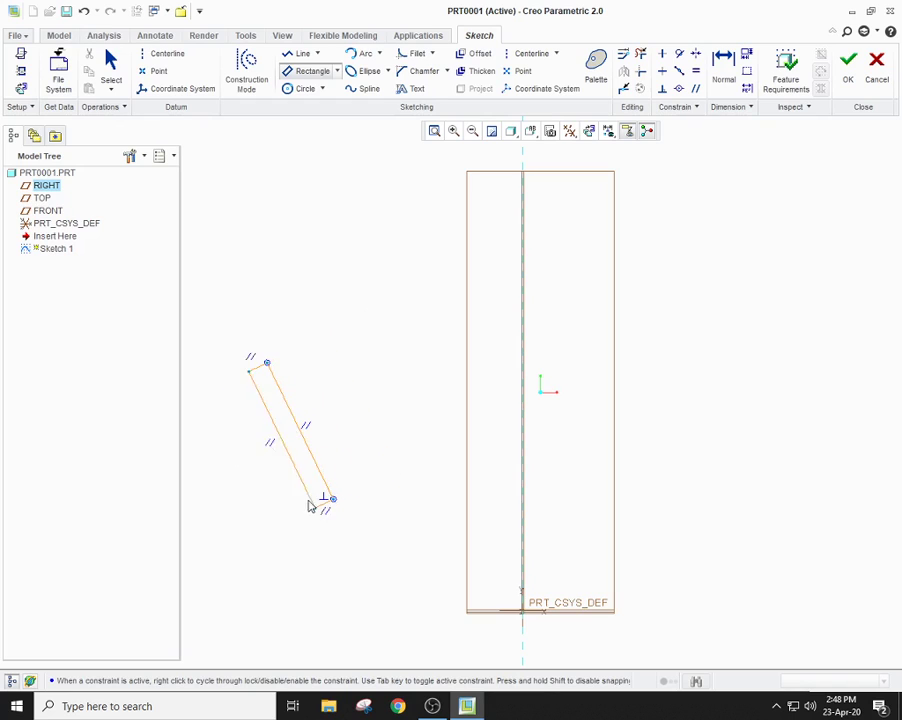
{"action": "left_click", "coordinate": [388, 487]}
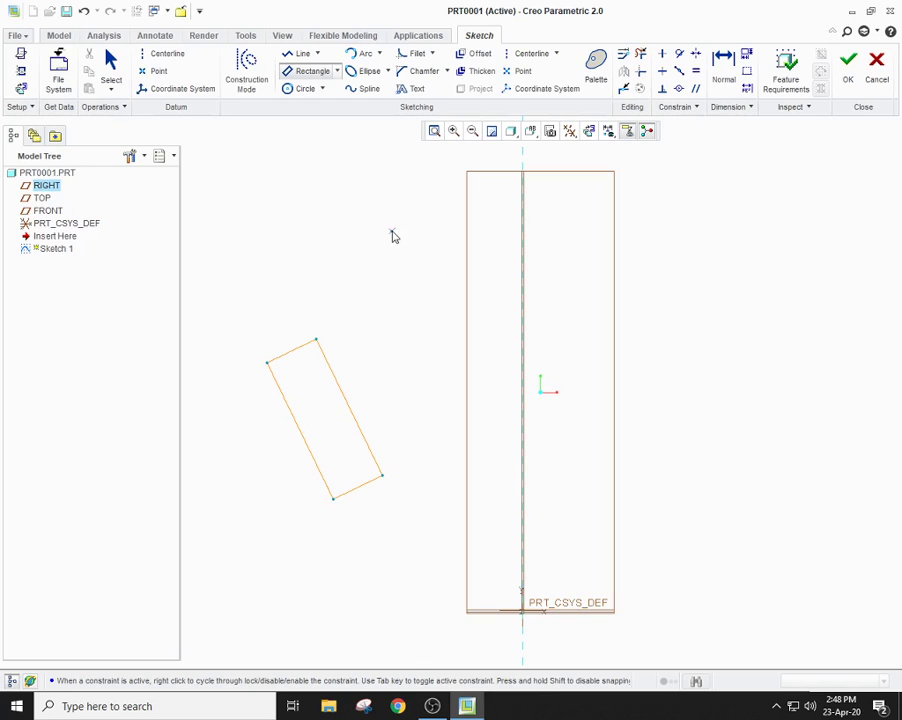
Step: Sketch a larger slanted rectangle above the first, its leftmost corner about 135 from the vertical reference, and finish the rectangle tool
{"action": "left_click", "coordinate": [319, 188]}
{"action": "left_click", "coordinate": [394, 327]}
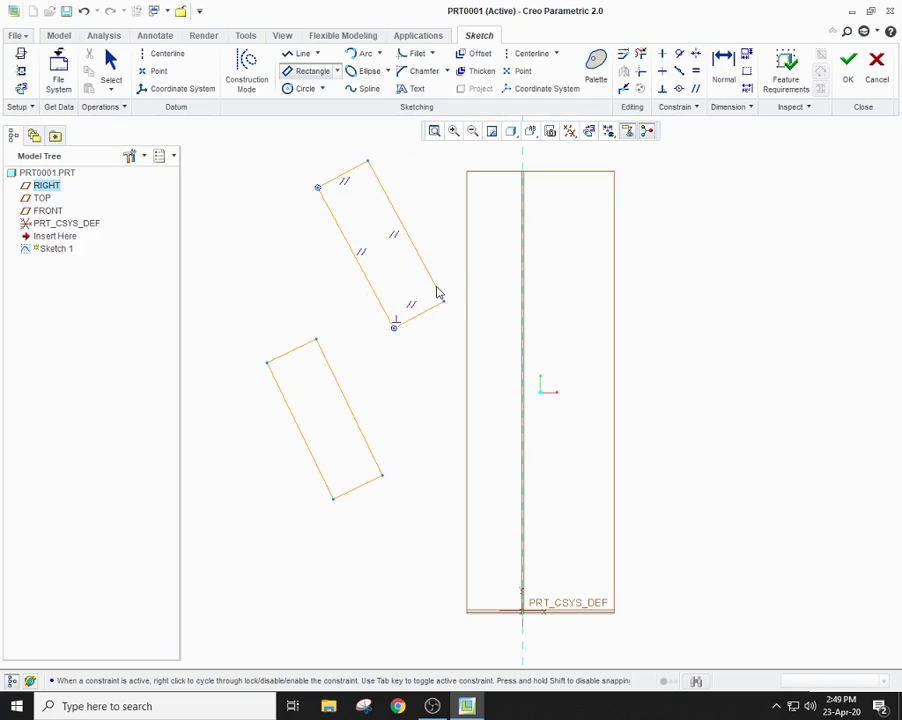
{"action": "left_click", "coordinate": [570, 236]}
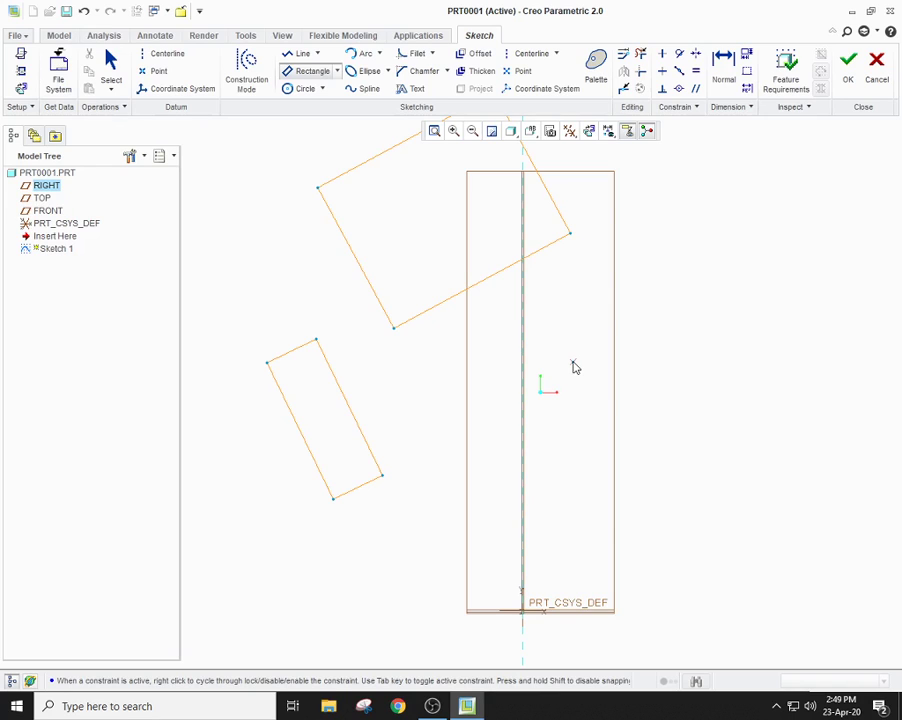
{"action": "middle_click", "coordinate": [574, 367]}
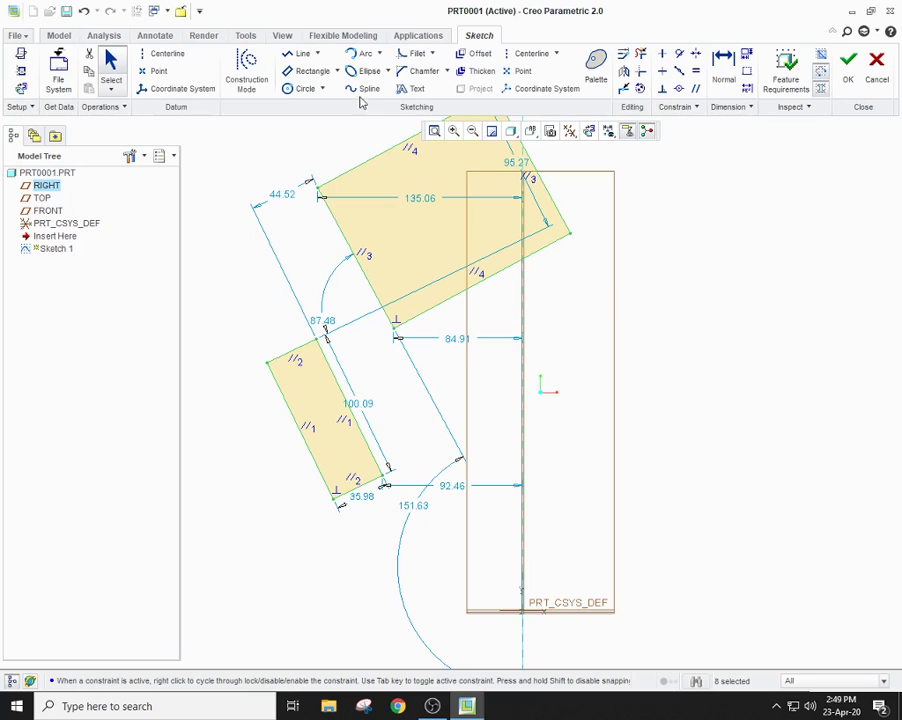
Step: Sketch a center rectangle about 148 by 90 to the right of the vertical reference, its near side about 24 away
{"action": "left_click", "coordinate": [337, 71]}
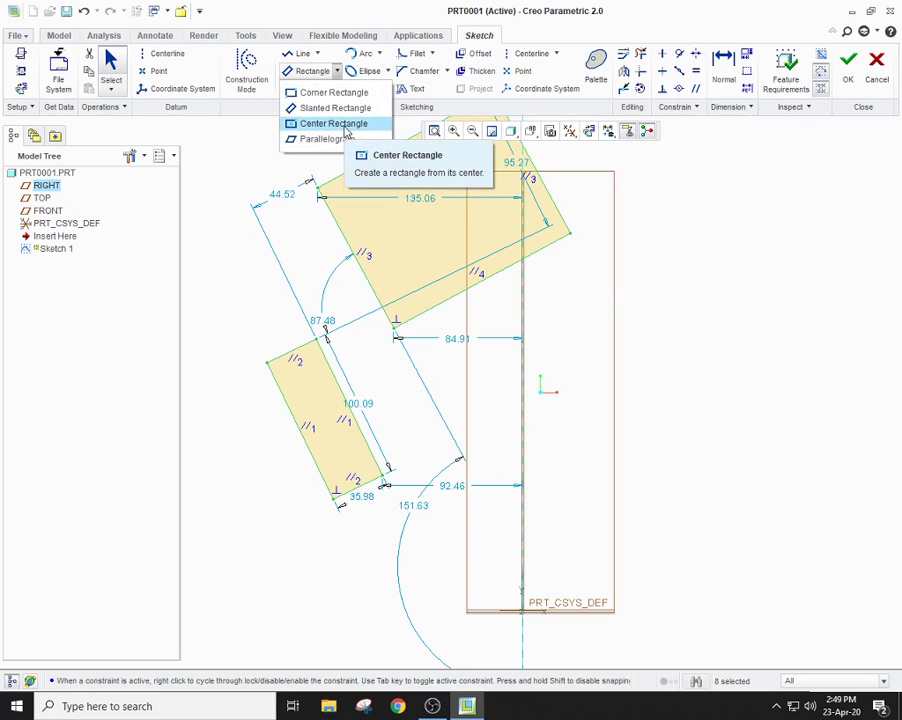
{"action": "left_click", "coordinate": [345, 128]}
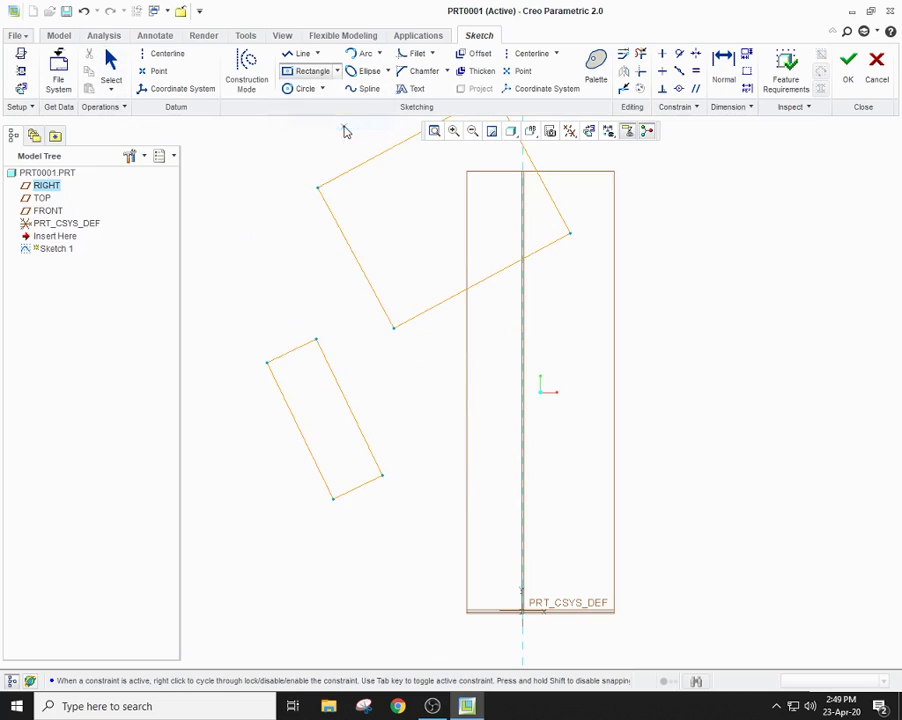
{"action": "left_click", "coordinate": [671, 400]}
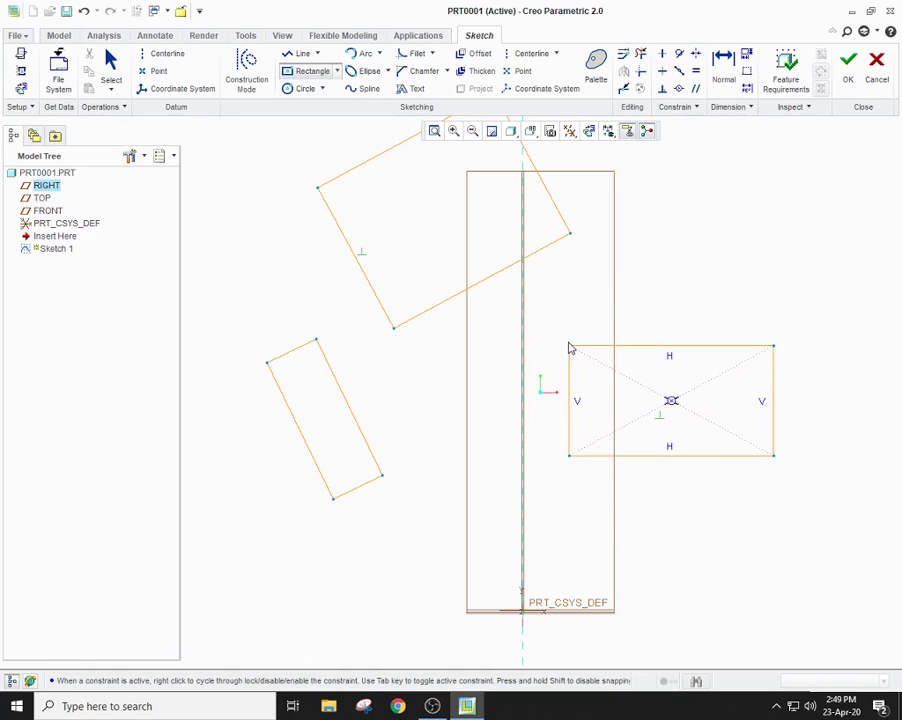
{"action": "left_click", "coordinate": [561, 337]}
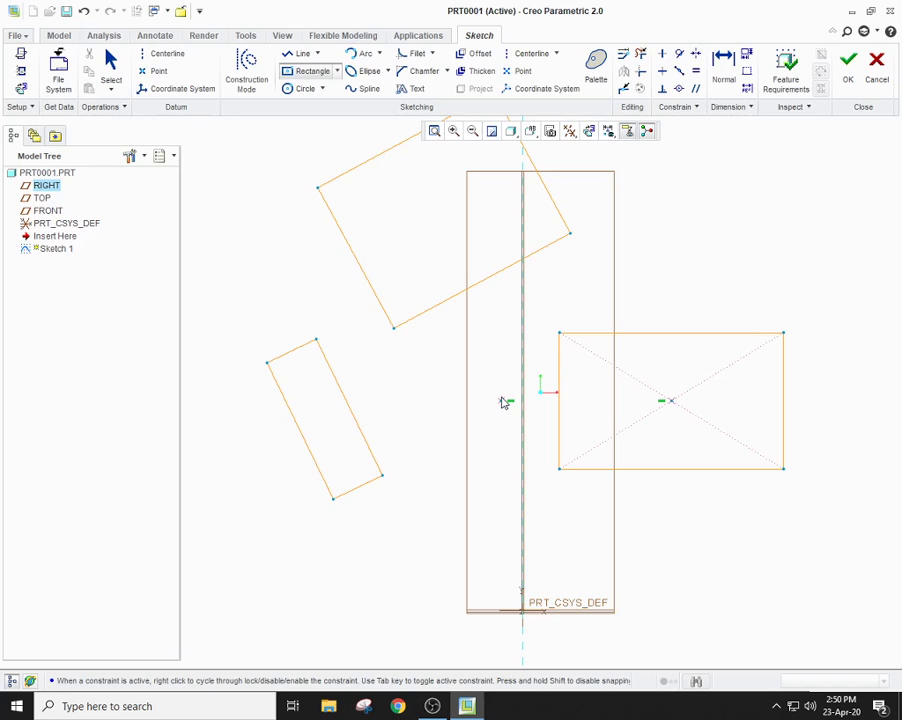
Step: Sketch a second center rectangle about 100 by 86 directly above the first, with vertically aligned centers, and finish the tool
{"action": "left_click", "coordinate": [683, 125]}
{"action": "left_click", "coordinate": [595, 276]}
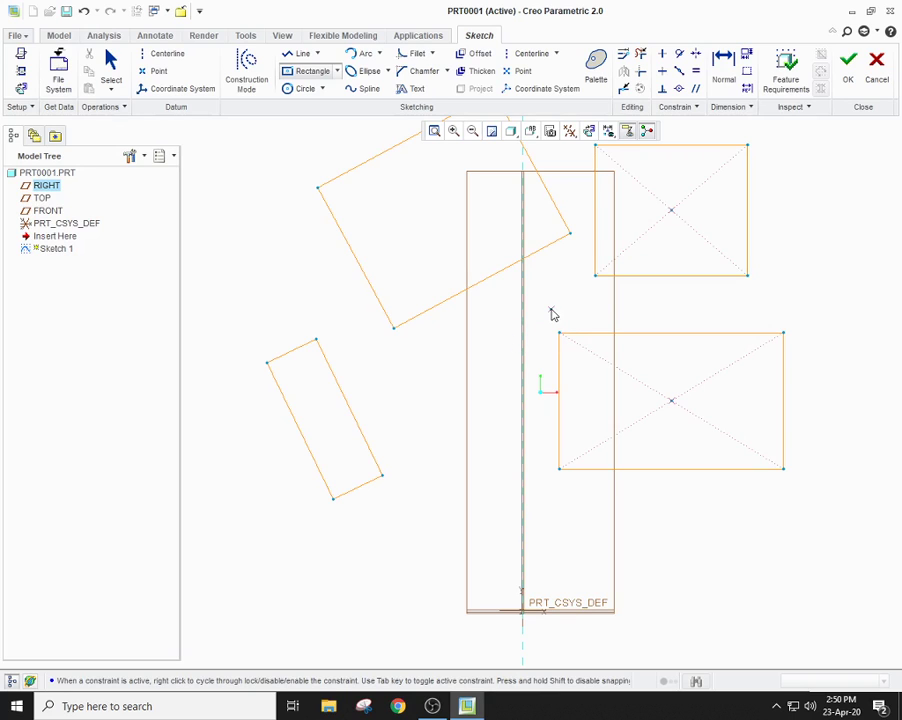
{"action": "key", "text": "ctrl+alt+a"}
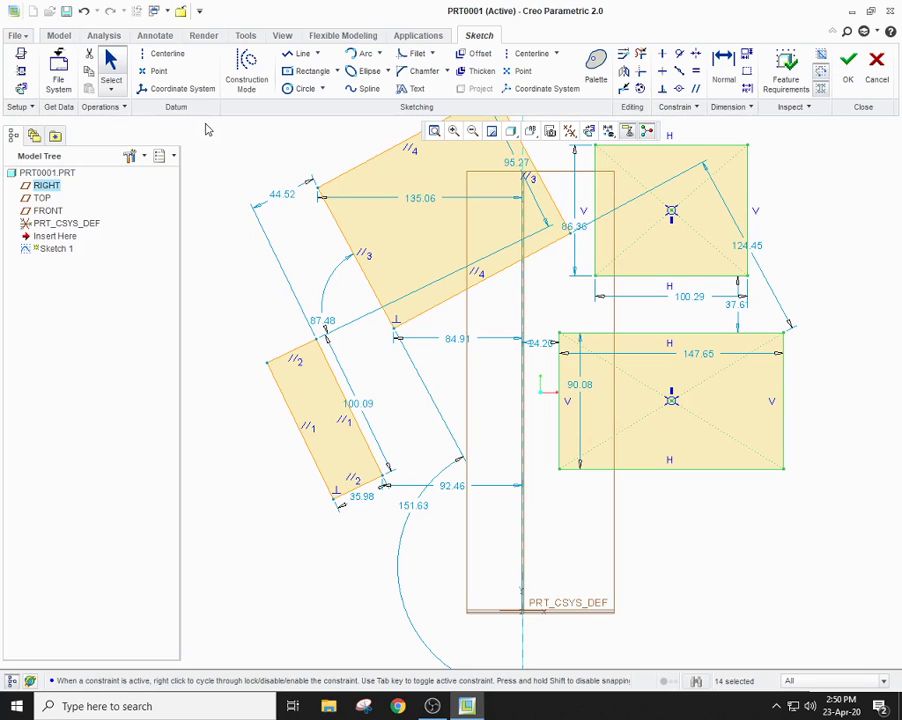
Step: Delete all four rectangles, including the two remaining upper sides of the large slanted rectangle
{"action": "mouse_move", "coordinate": [205, 124]}
{"action": "left_mouse_down"}
{"action": "mouse_move", "coordinate": [232, 167]}
{"action": "mouse_move", "coordinate": [630, 437]}
{"action": "mouse_move", "coordinate": [767, 584]}
{"action": "mouse_move", "coordinate": [845, 630]}
{"action": "left_mouse_up"}
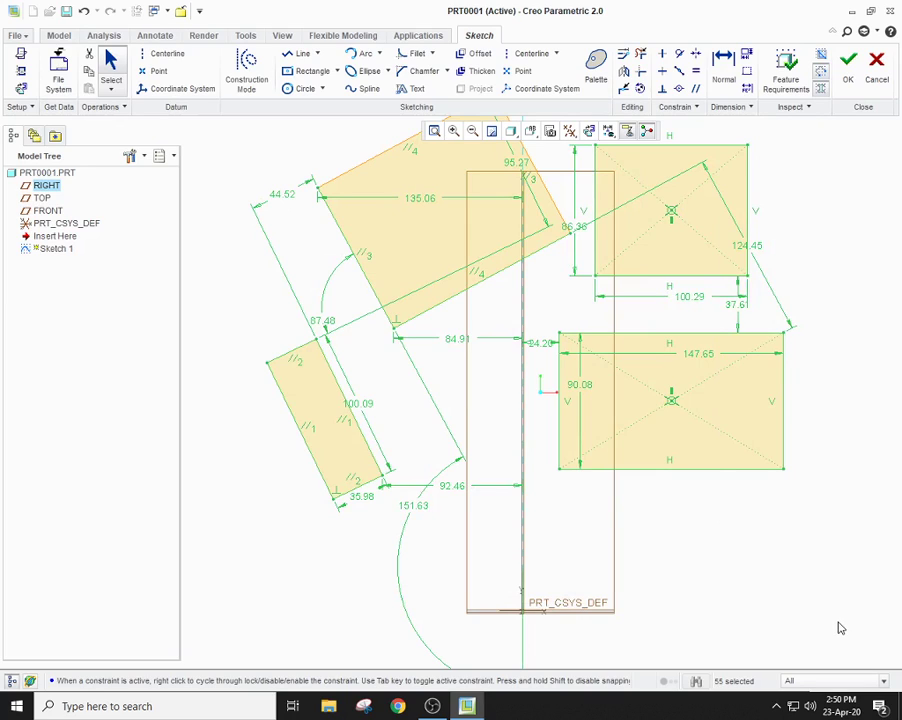
{"action": "key", "text": "Delete"}
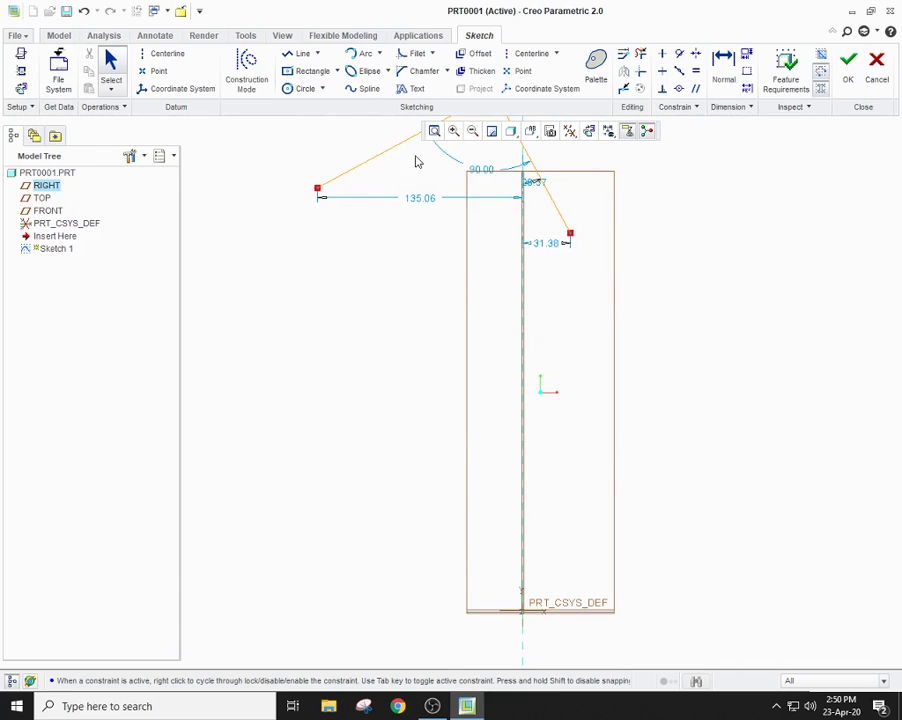
{"action": "left_click", "coordinate": [396, 150]}
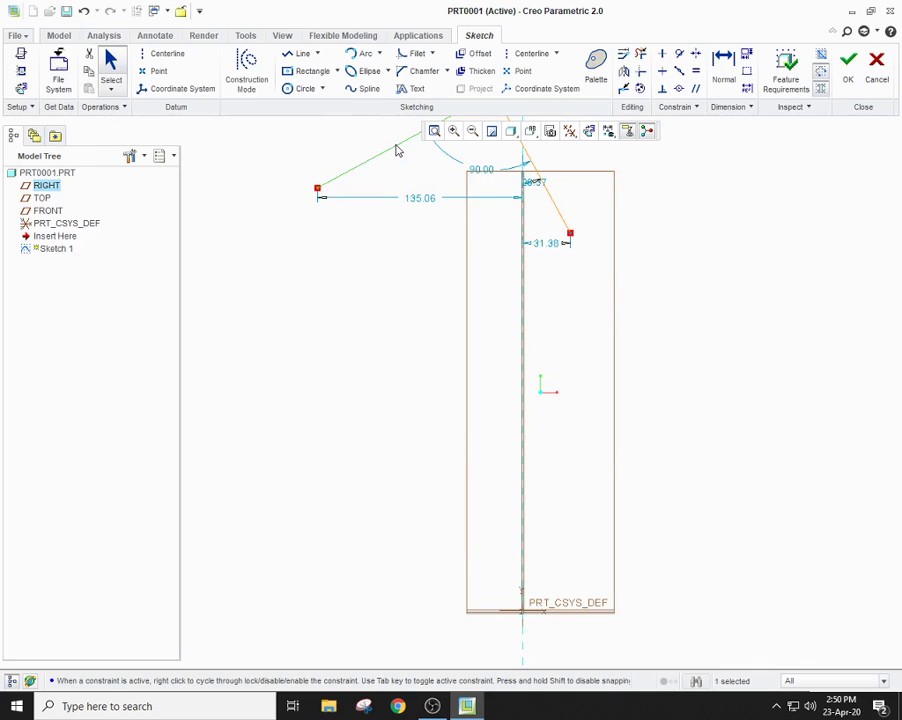
{"action": "key", "text": "Delete"}
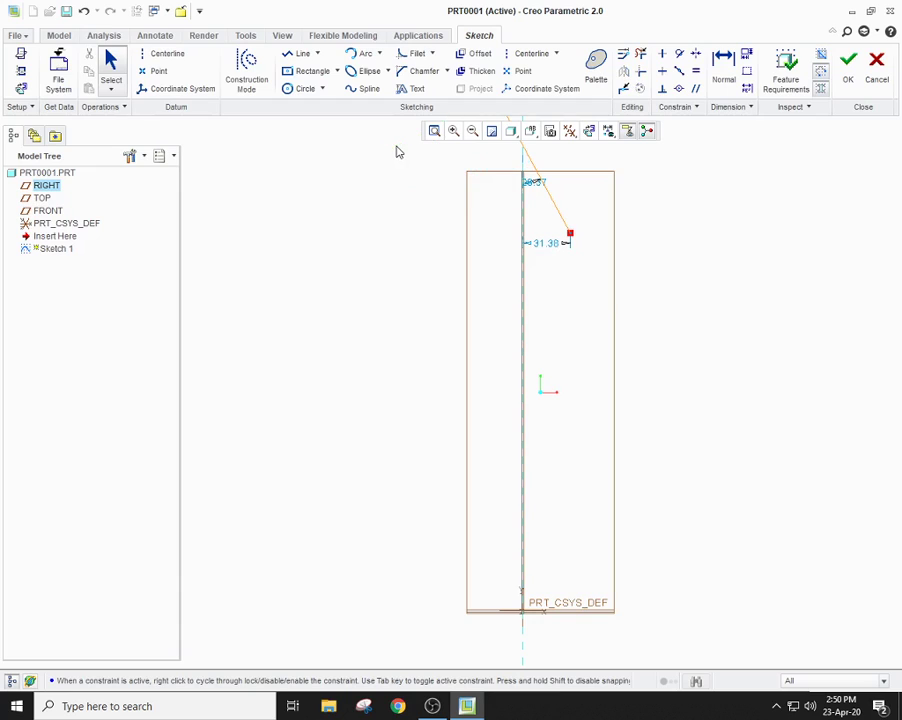
{"action": "left_click", "coordinate": [555, 207]}
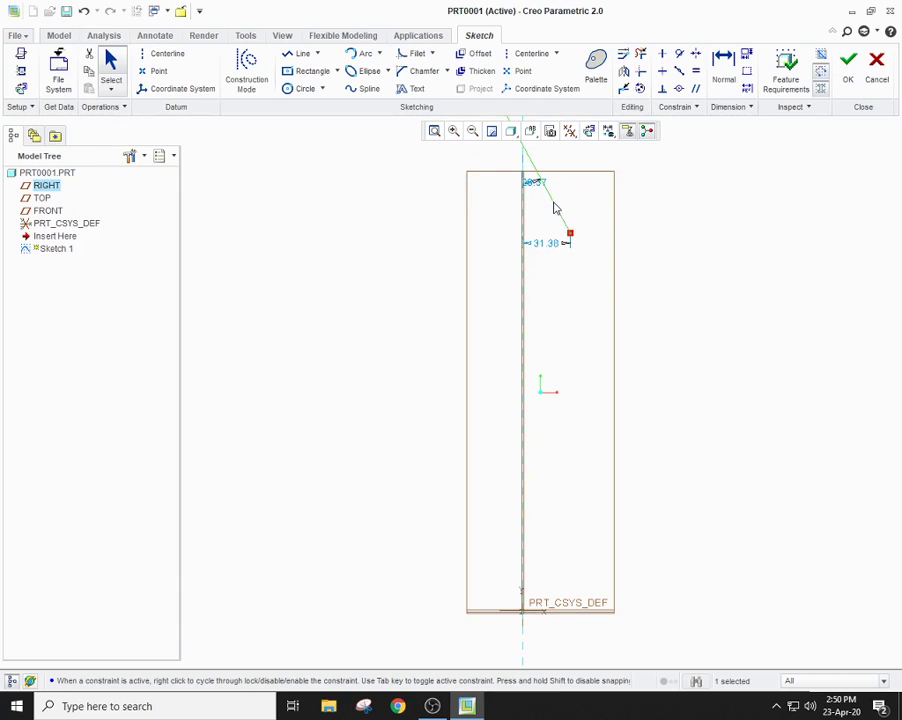
{"action": "key", "text": "Delete"}
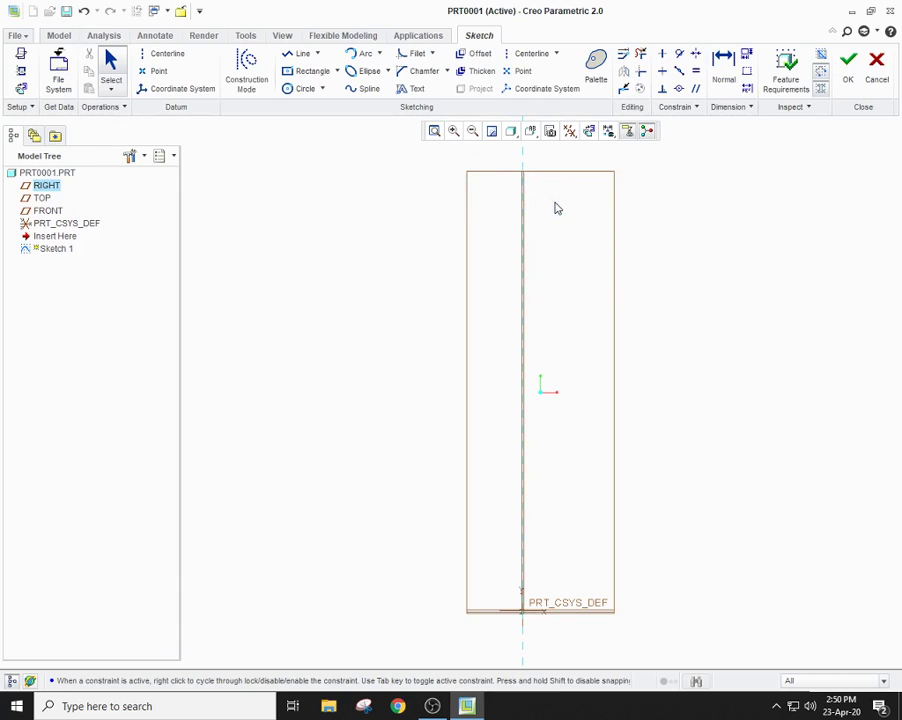
Step: Sketch a parallelogram with a horizontal base about 111 long and about 42 high to the left of the vertical reference
{"action": "left_click", "coordinate": [338, 71]}
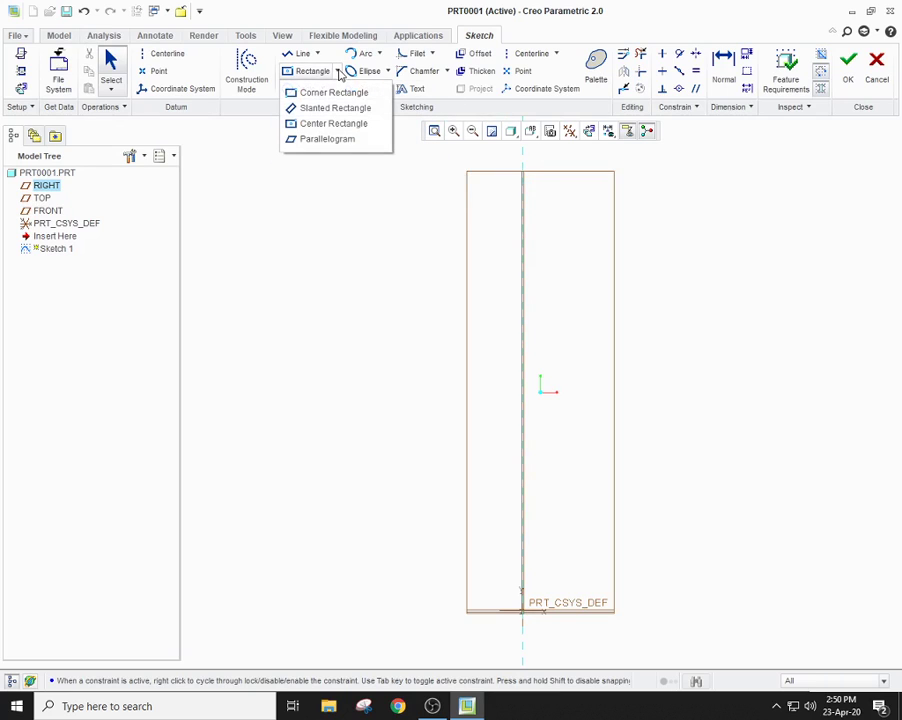
{"action": "left_click", "coordinate": [334, 140]}
{"action": "left_click", "coordinate": [260, 379]}
{"action": "left_click", "coordinate": [429, 379]}
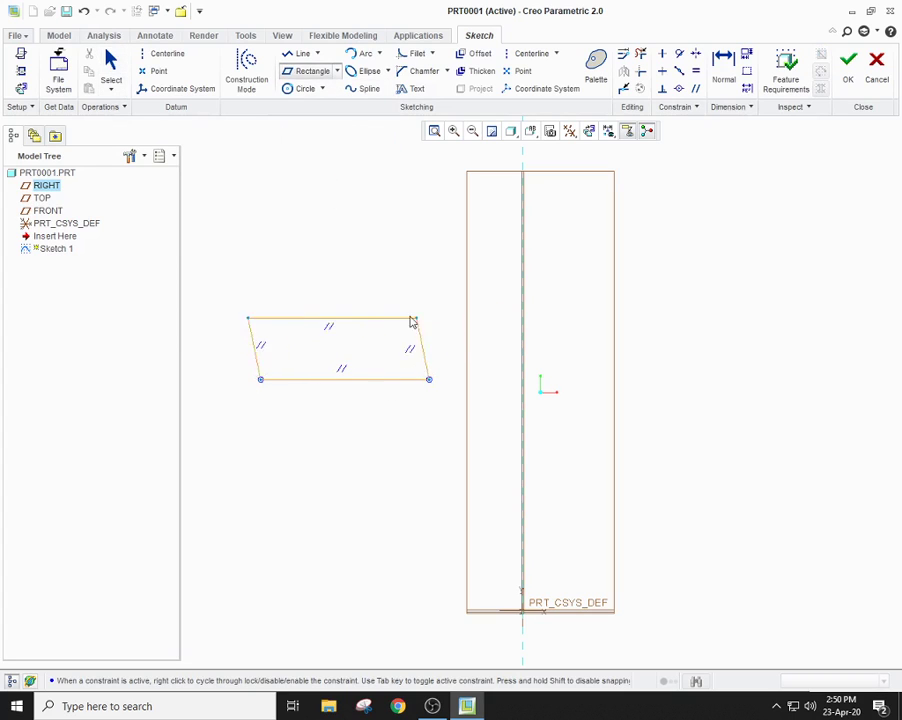
{"action": "left_click", "coordinate": [501, 317]}
Step: Sketch a second parallelogram about 80 long and 64 high, starting about 88 right of the vertical reference, and finish the tool
{"action": "left_click", "coordinate": [656, 320]}
{"action": "left_click", "coordinate": [779, 320]}
{"action": "left_click", "coordinate": [727, 419]}
{"action": "middle_click", "coordinate": [588, 454]}
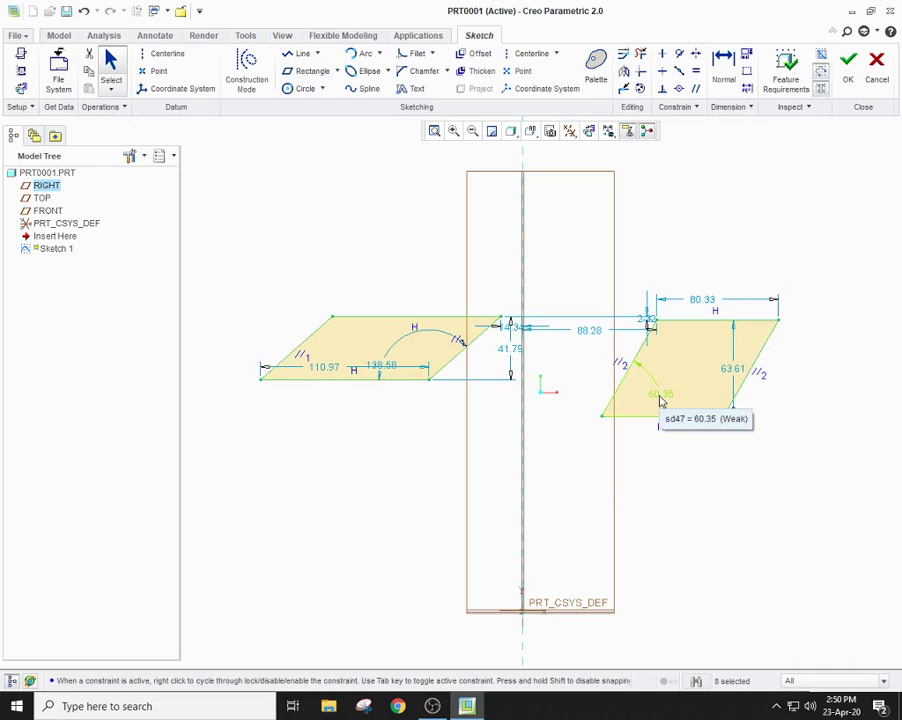
Step: Set the base angle of the parallelogram to the right of the vertical reference to 55 degrees, and delete both parallelograms
{"action": "double_click", "coordinate": [660, 397]}
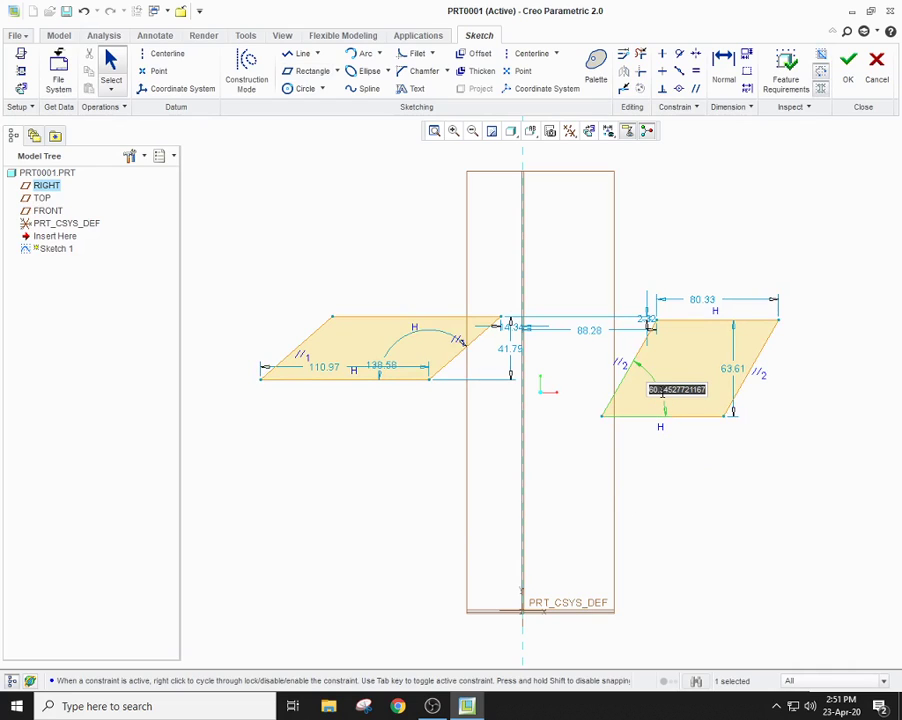
{"action": "type", "text": "55"}
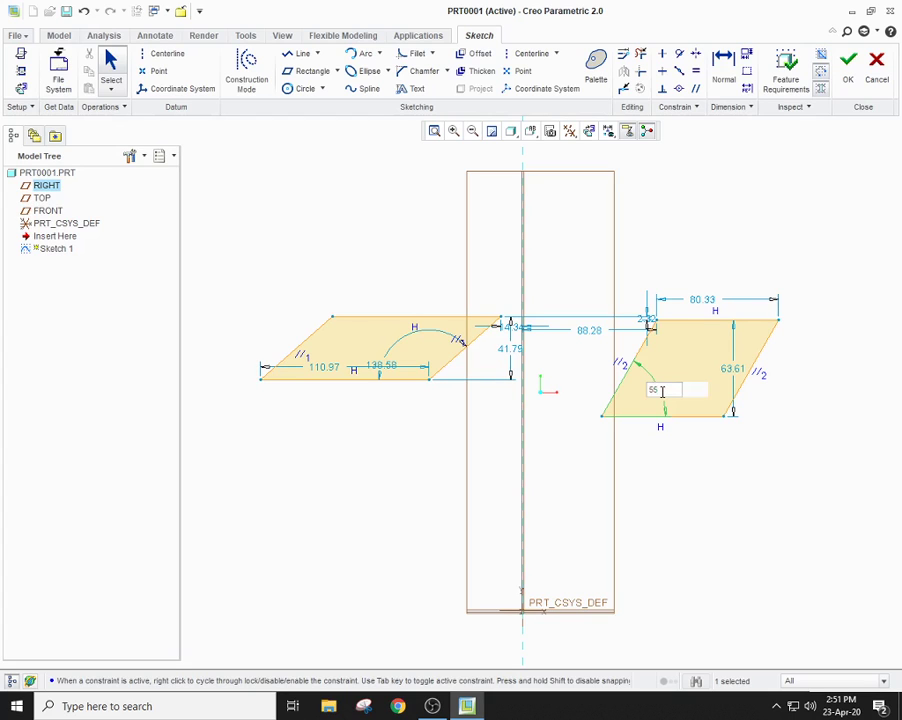
{"action": "key", "text": "Return"}
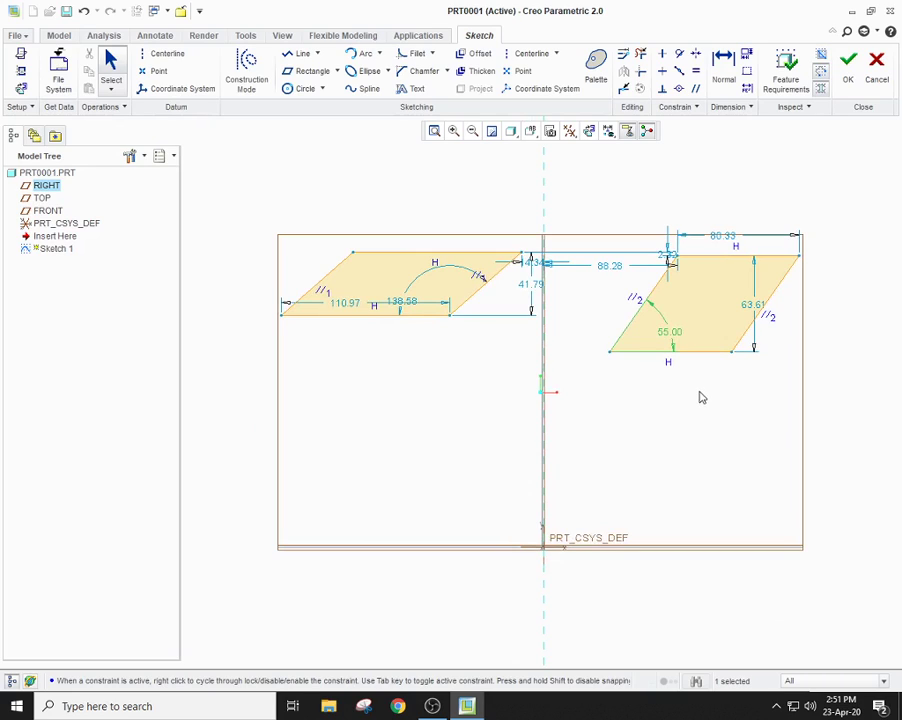
{"action": "mouse_move", "coordinate": [276, 170]}
{"action": "left_mouse_down"}
{"action": "mouse_move", "coordinate": [523, 382]}
{"action": "mouse_move", "coordinate": [840, 475]}
{"action": "left_mouse_up"}
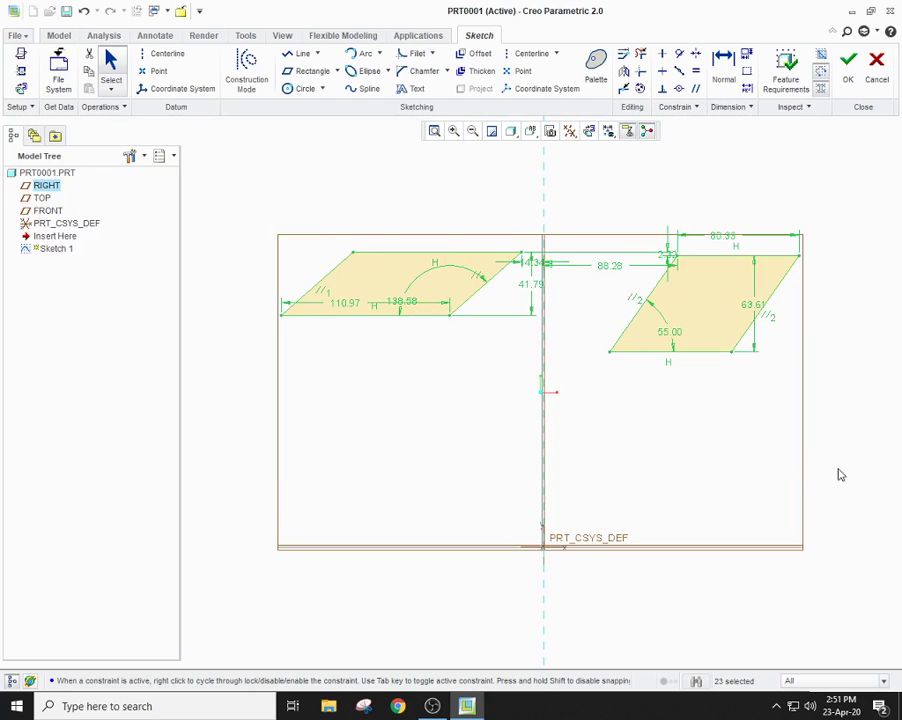
{"action": "key", "text": "Delete"}
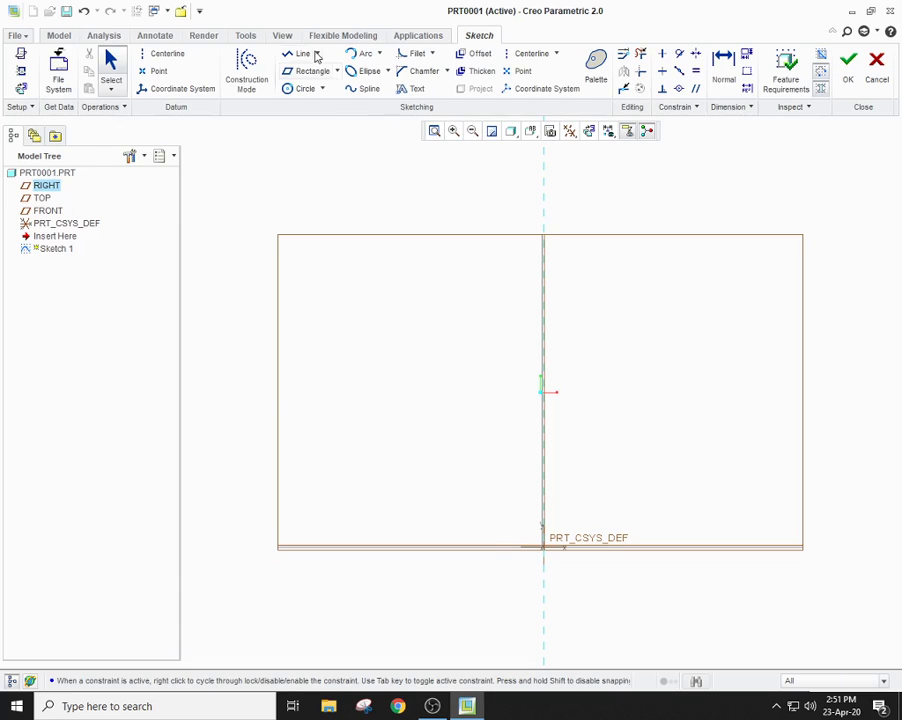
Step: Sketch two center-and-point circles, about 89 in diameter left of the vertical reference and about 76 right of it, and finish the tool
{"action": "left_click", "coordinate": [323, 90]}
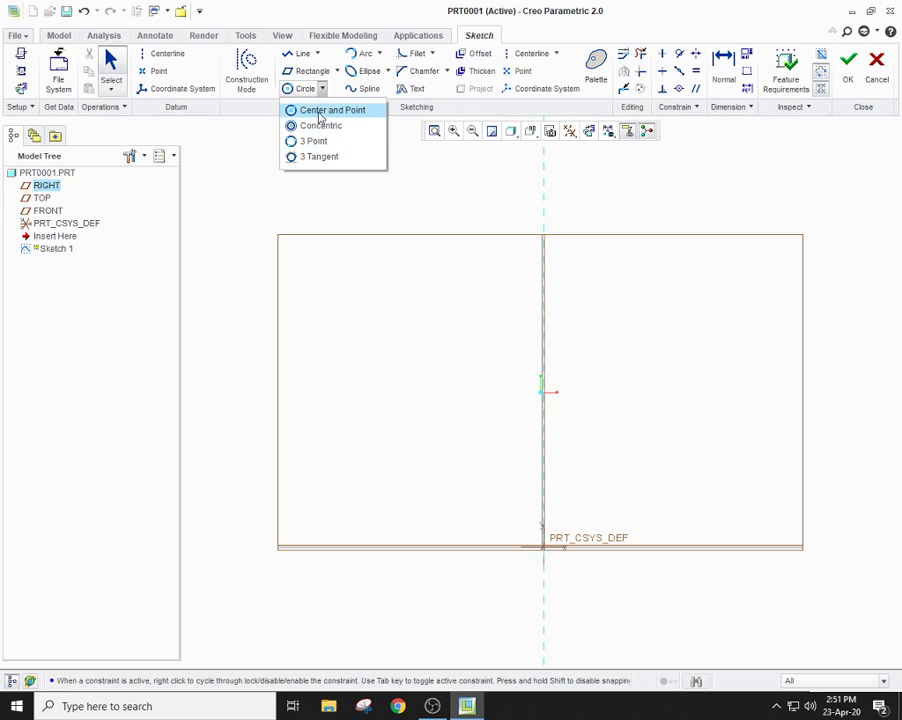
{"action": "left_click", "coordinate": [320, 113]}
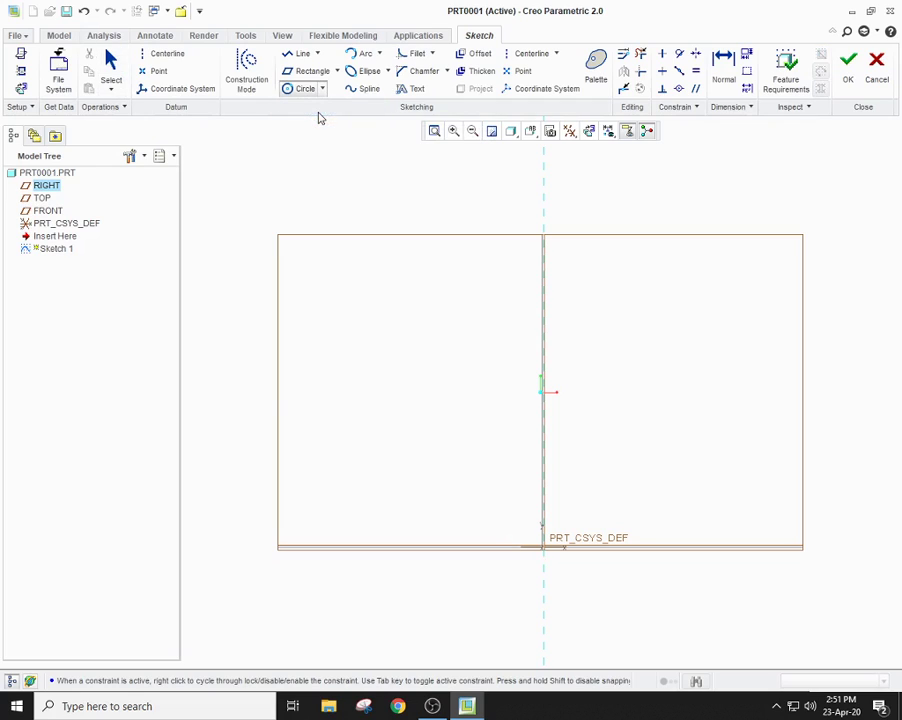
{"action": "left_click", "coordinate": [384, 330]}
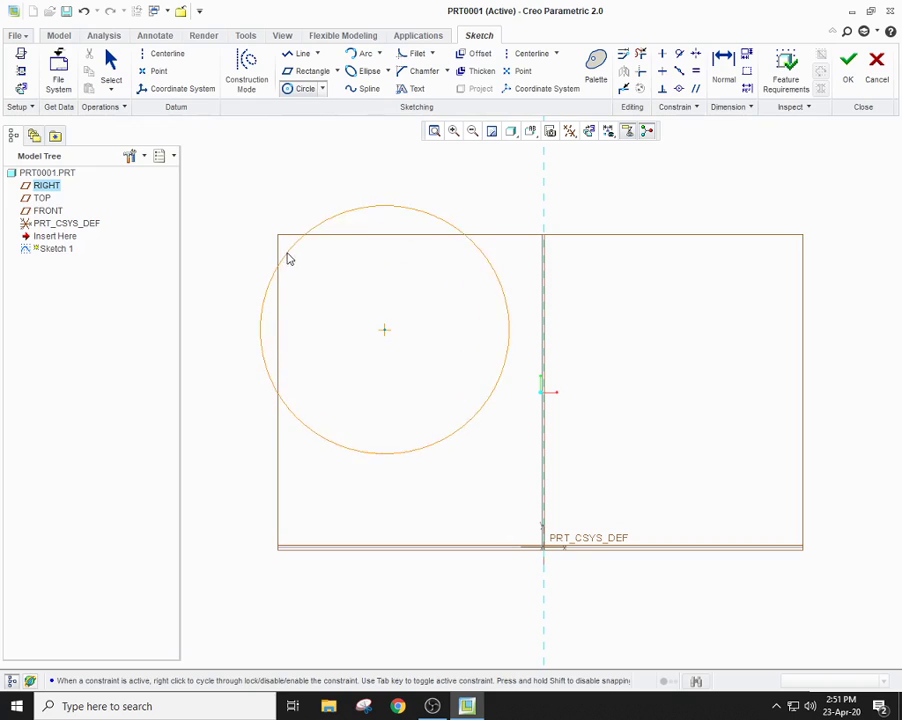
{"action": "left_click", "coordinate": [336, 291]}
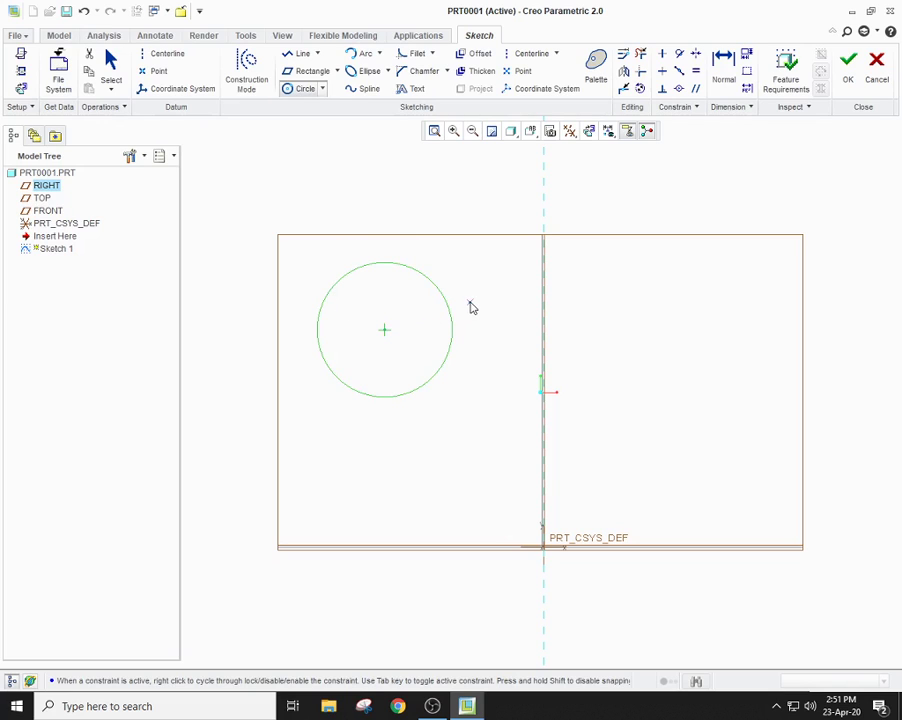
{"action": "left_click", "coordinate": [596, 301]}
{"action": "left_click", "coordinate": [571, 254]}
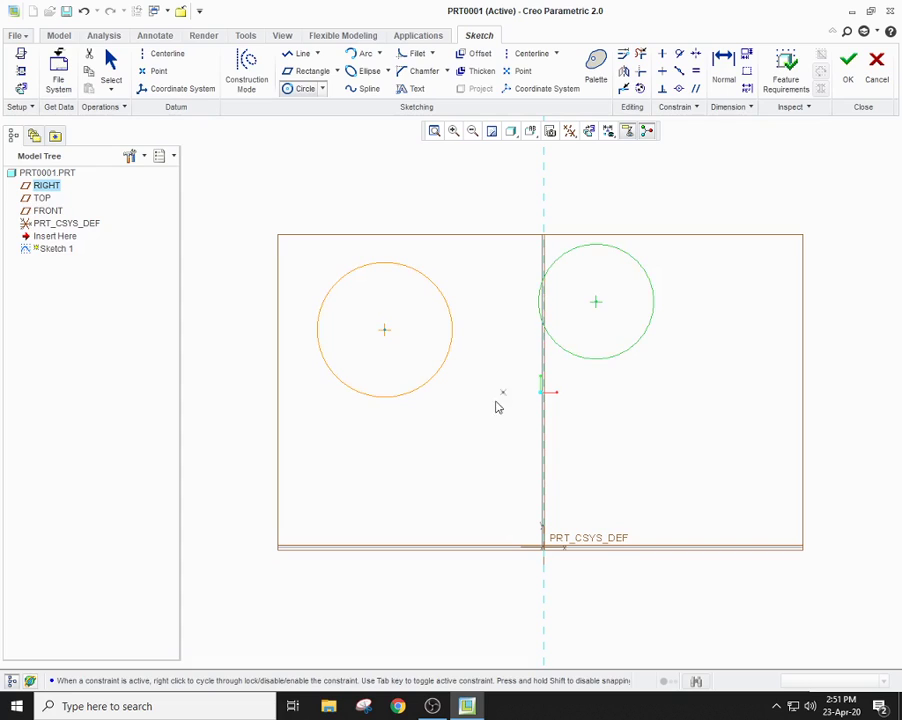
{"action": "middle_click", "coordinate": [463, 427]}
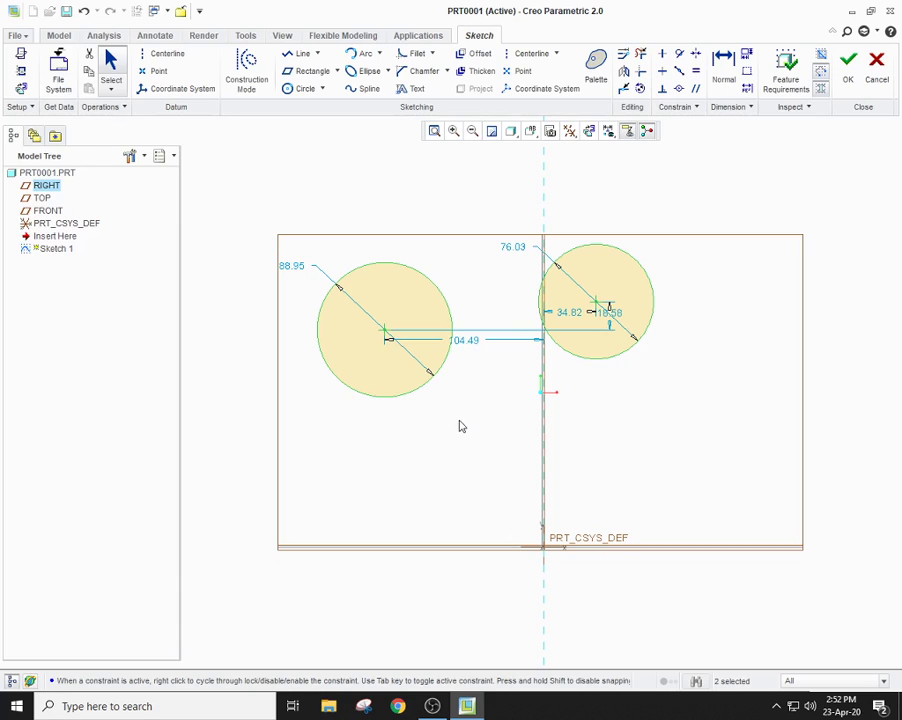
Step: Set the diameter of the circle left of the vertical reference to 77
{"action": "double_click", "coordinate": [293, 270]}
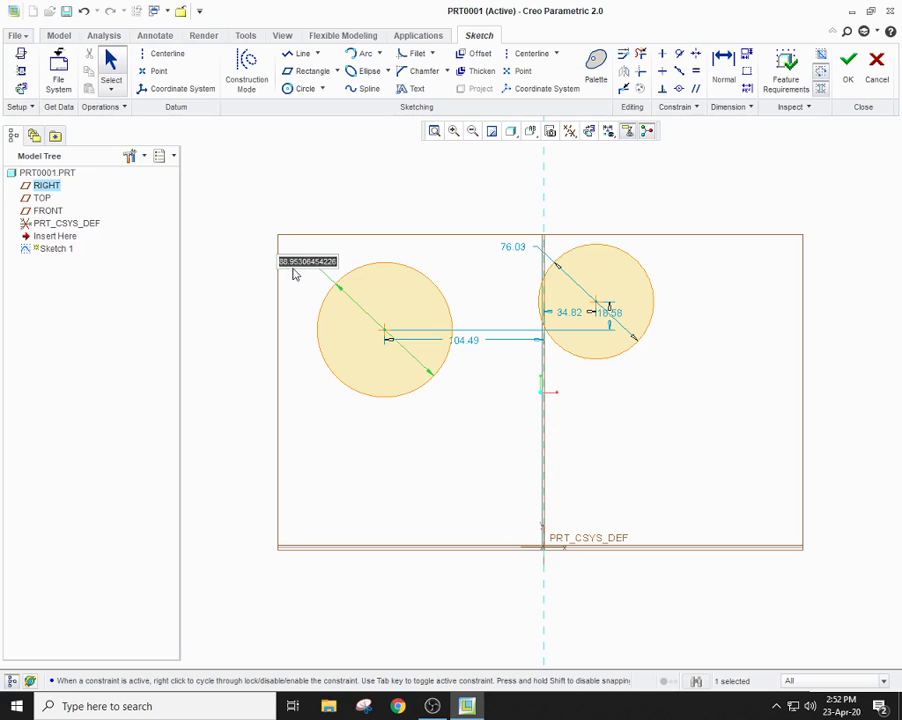
{"action": "type", "text": "77"}
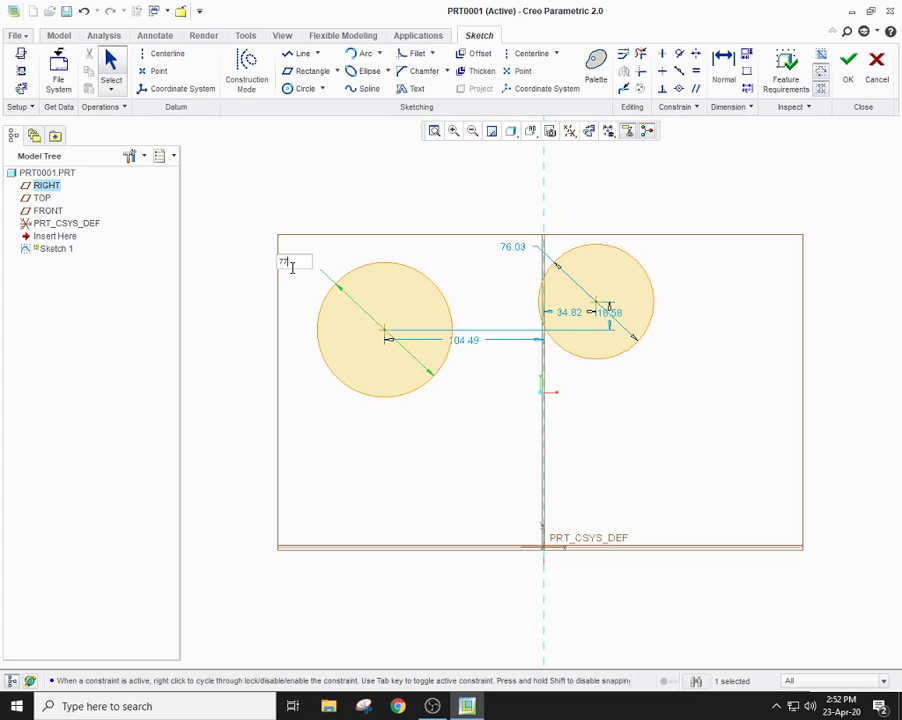
{"action": "key", "text": "Return"}
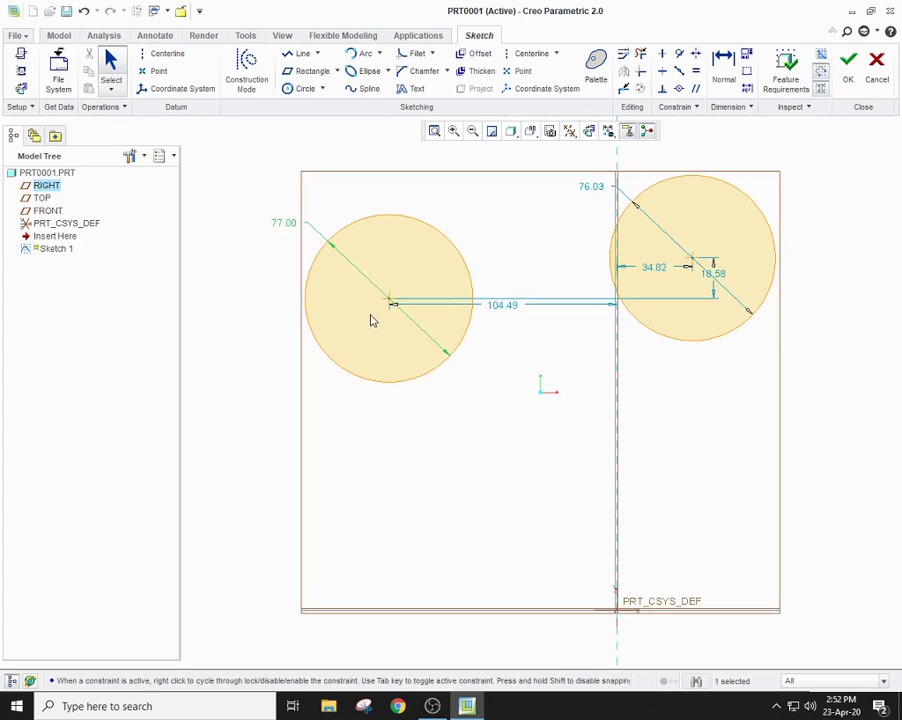
Step: Sketch eight circles concentric with the 77 diameter circle, five outside it and three inside about 54, 34 and 19 in diameter
{"action": "left_click", "coordinate": [322, 89]}
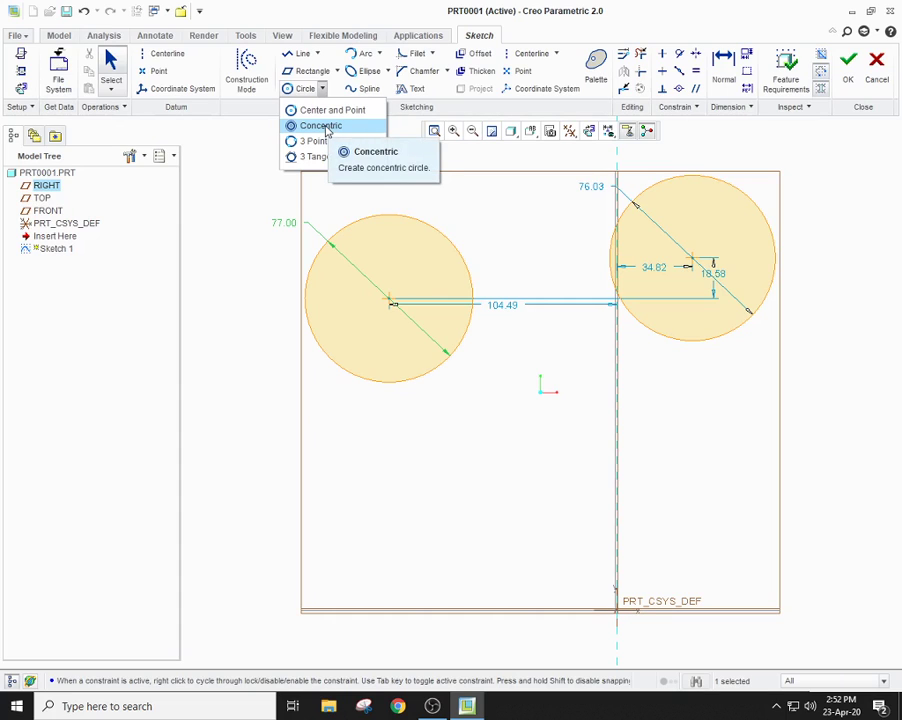
{"action": "left_click", "coordinate": [326, 129]}
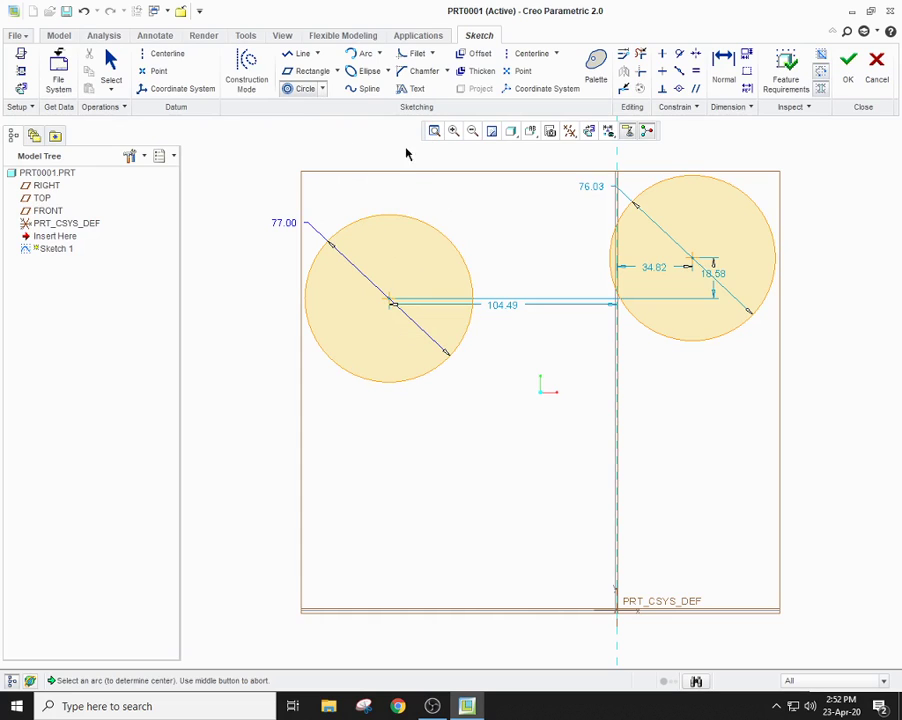
{"action": "left_click", "coordinate": [322, 89]}
{"action": "left_click", "coordinate": [328, 126]}
{"action": "left_click", "coordinate": [390, 302]}
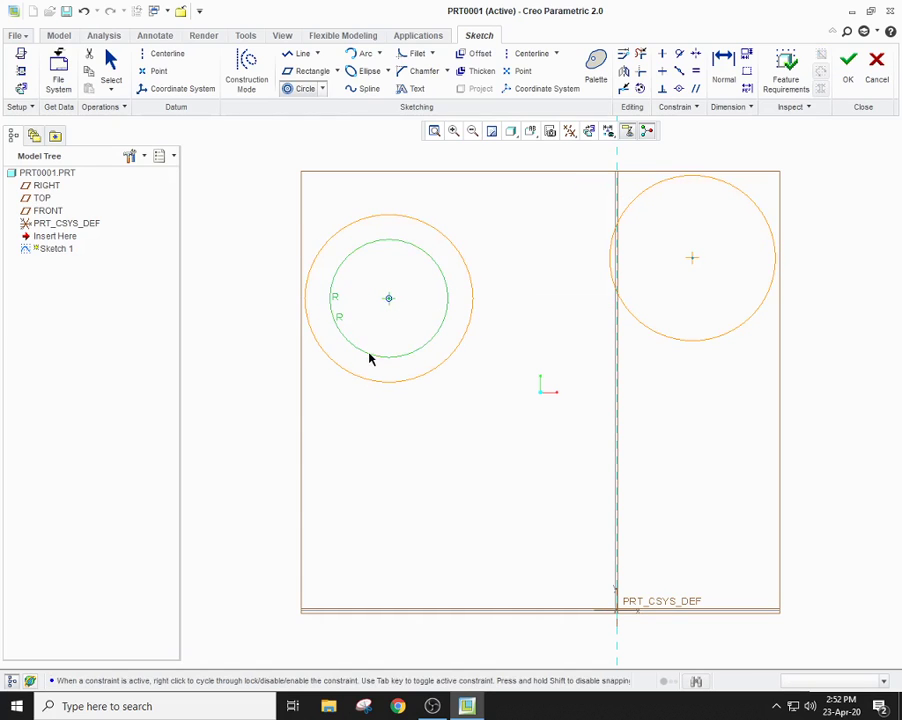
{"action": "left_click", "coordinate": [352, 414]}
{"action": "left_click", "coordinate": [357, 448]}
{"action": "left_click", "coordinate": [361, 481]}
{"action": "left_click", "coordinate": [370, 510]}
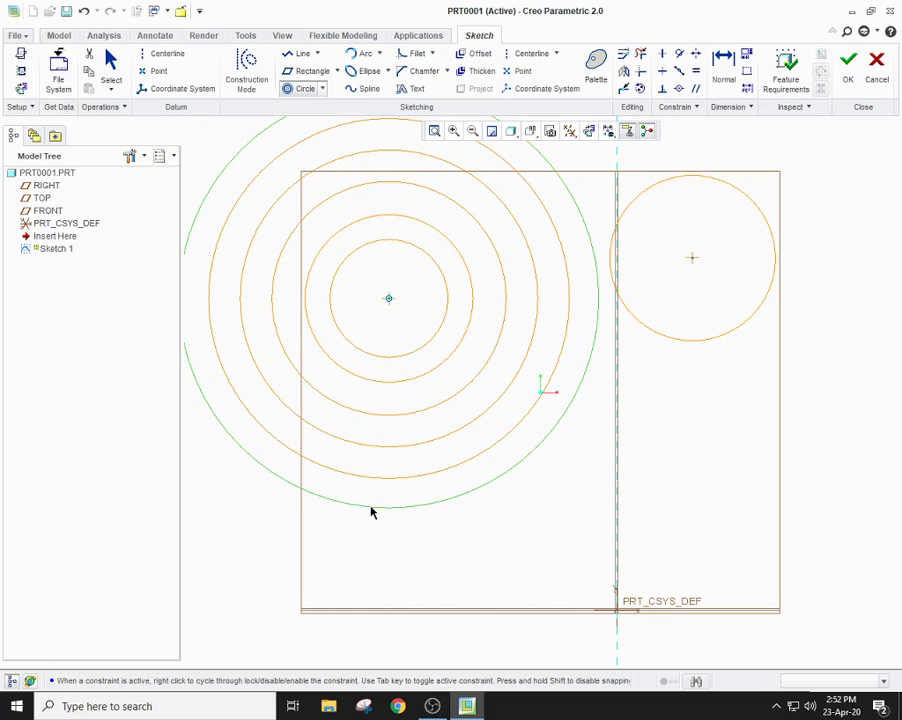
{"action": "left_click", "coordinate": [386, 335]}
{"action": "left_click", "coordinate": [391, 318]}
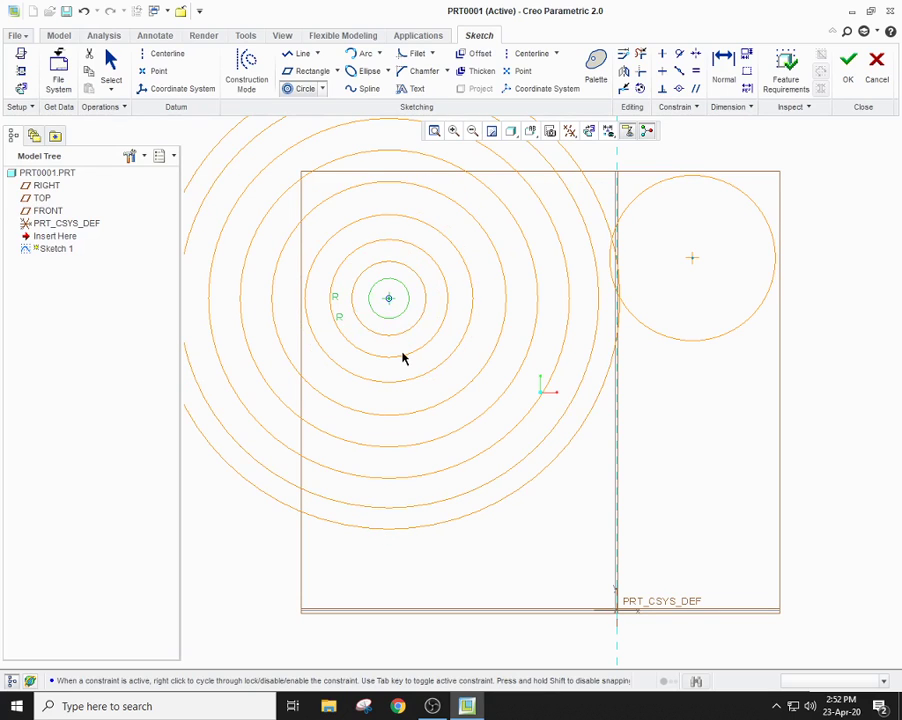
{"action": "middle_click", "coordinate": [403, 358]}
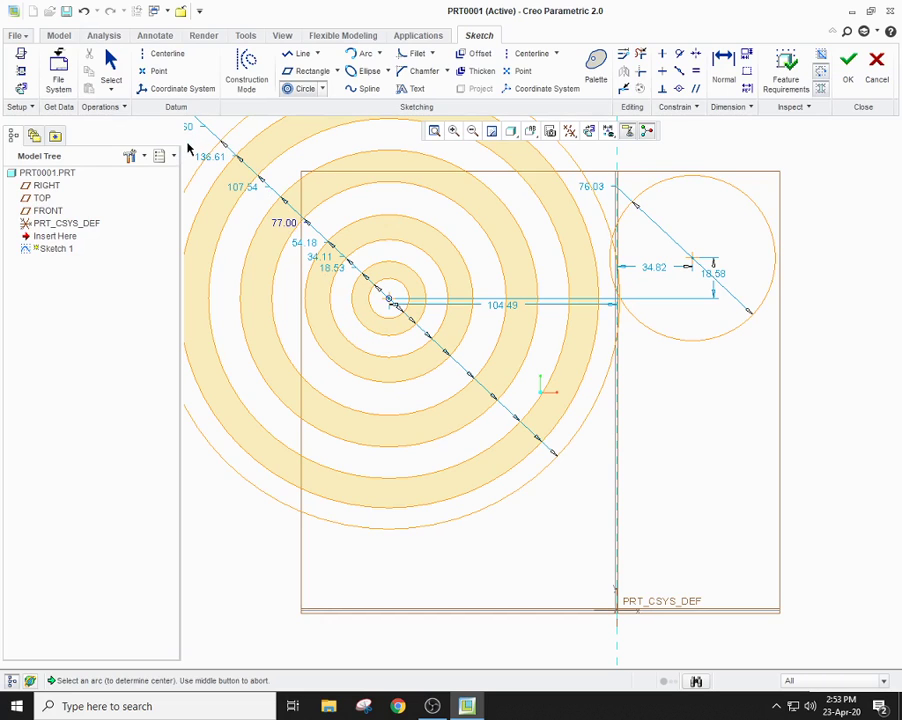
{"action": "middle_click", "coordinate": [586, 595]}
Step: Delete all the concentric circles and the separate circle right of the vertical reference
{"action": "mouse_move", "coordinate": [214, 542]}
{"action": "left_mouse_down"}
{"action": "mouse_move", "coordinate": [237, 503]}
{"action": "mouse_move", "coordinate": [648, 252]}
{"action": "mouse_move", "coordinate": [768, 216]}
{"action": "mouse_move", "coordinate": [768, 110]}
{"action": "left_mouse_up"}
{"action": "key", "text": "Delete"}
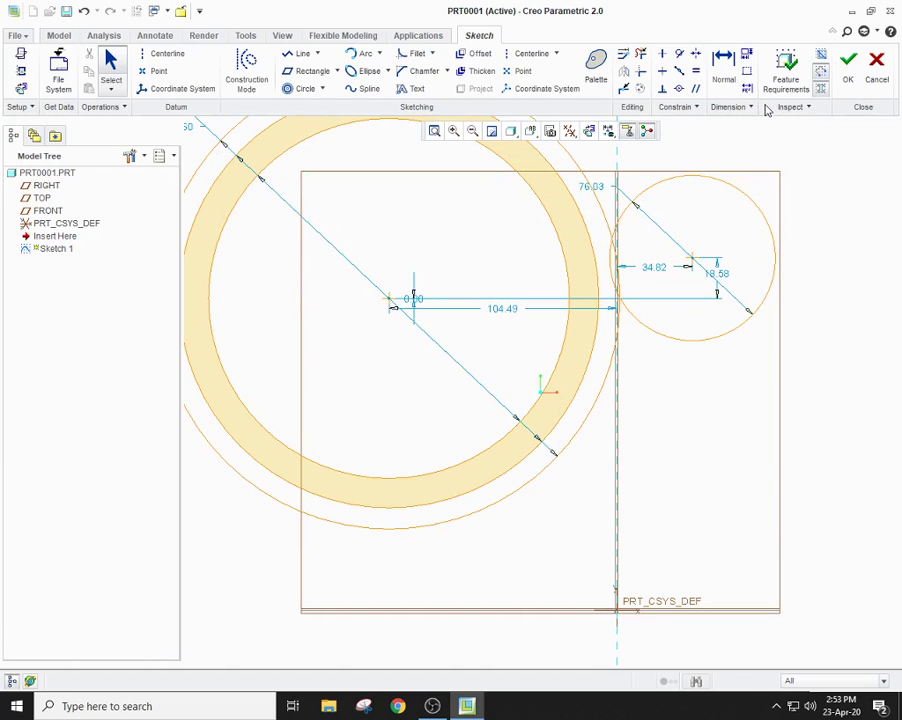
{"action": "mouse_move", "coordinate": [842, 207]}
{"action": "left_mouse_down"}
{"action": "mouse_move", "coordinate": [743, 233]}
{"action": "mouse_move", "coordinate": [203, 304]}
{"action": "mouse_move", "coordinate": [179, 331]}
{"action": "left_mouse_up"}
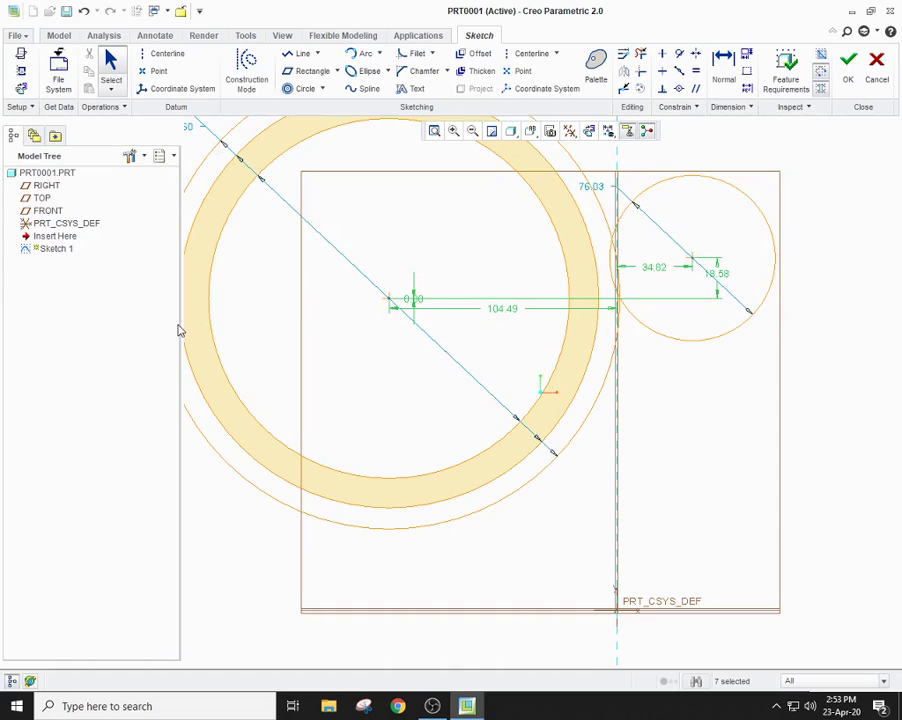
{"action": "left_click", "coordinate": [693, 183]}
{"action": "key", "text": "Delete"}
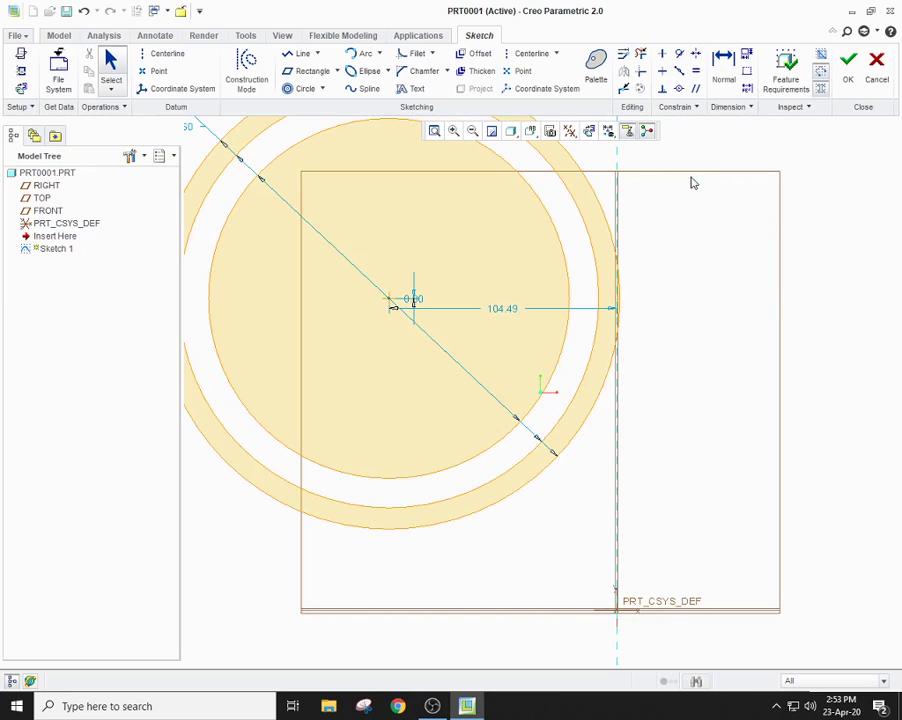
{"action": "left_click", "coordinate": [618, 253]}
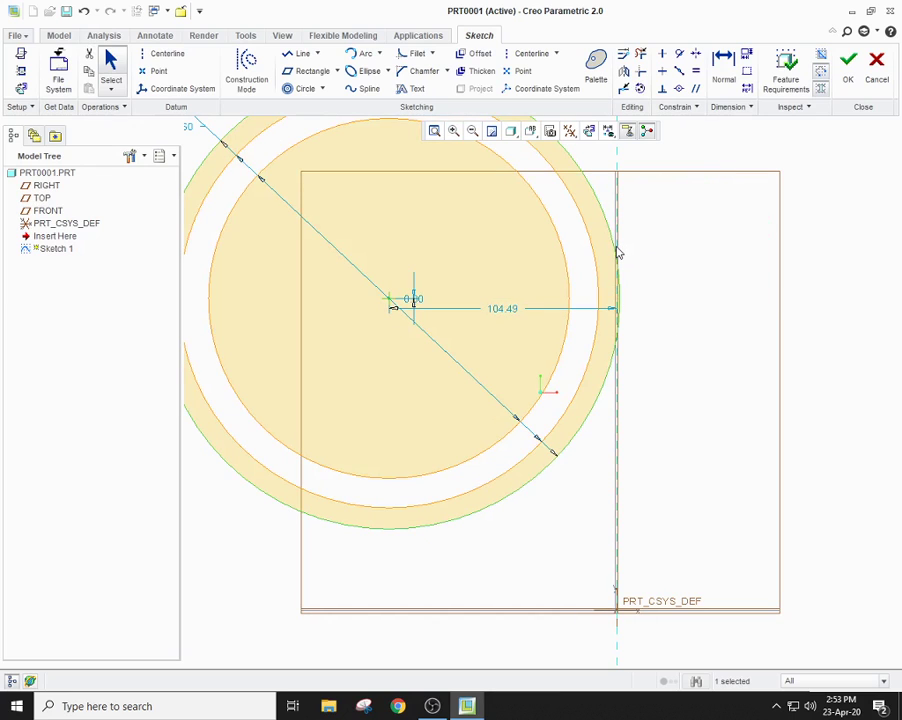
{"action": "key", "text": "Delete"}
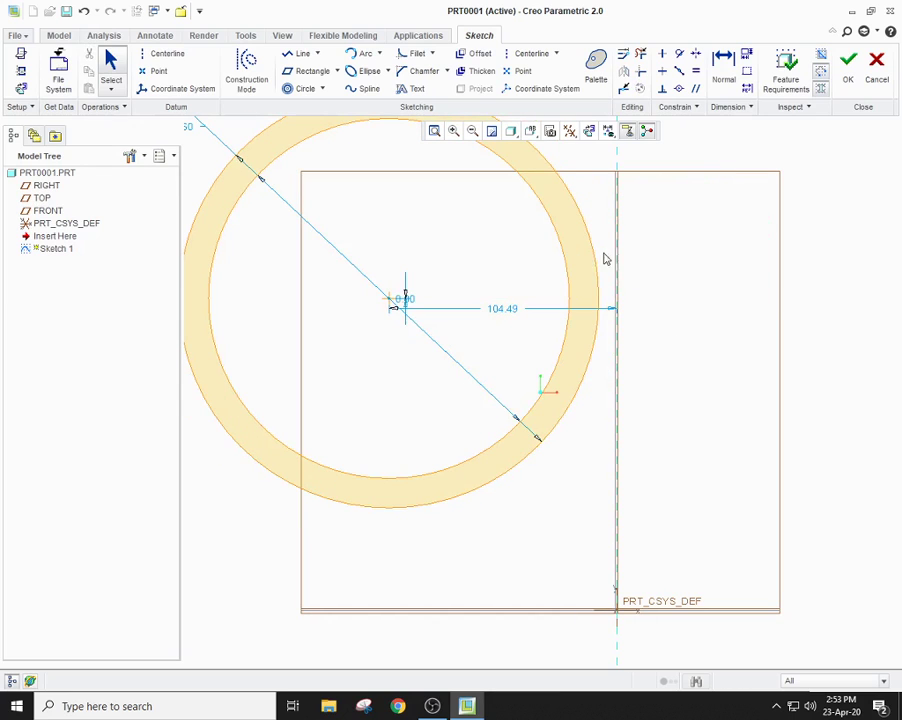
{"action": "left_click", "coordinate": [598, 273]}
{"action": "key", "text": "Delete"}
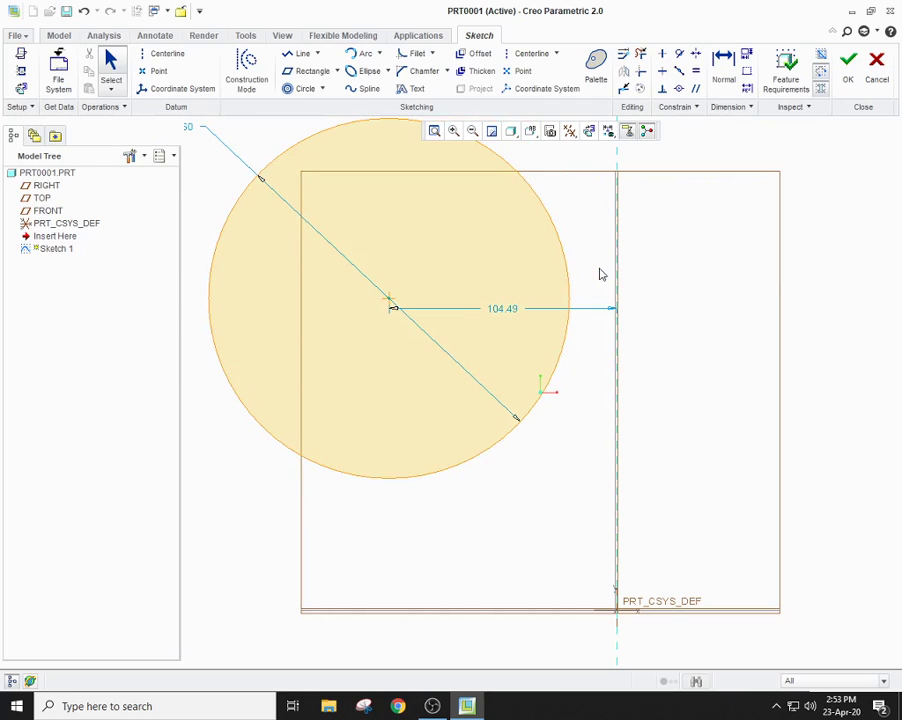
{"action": "left_click", "coordinate": [567, 275]}
{"action": "key", "text": "Delete"}
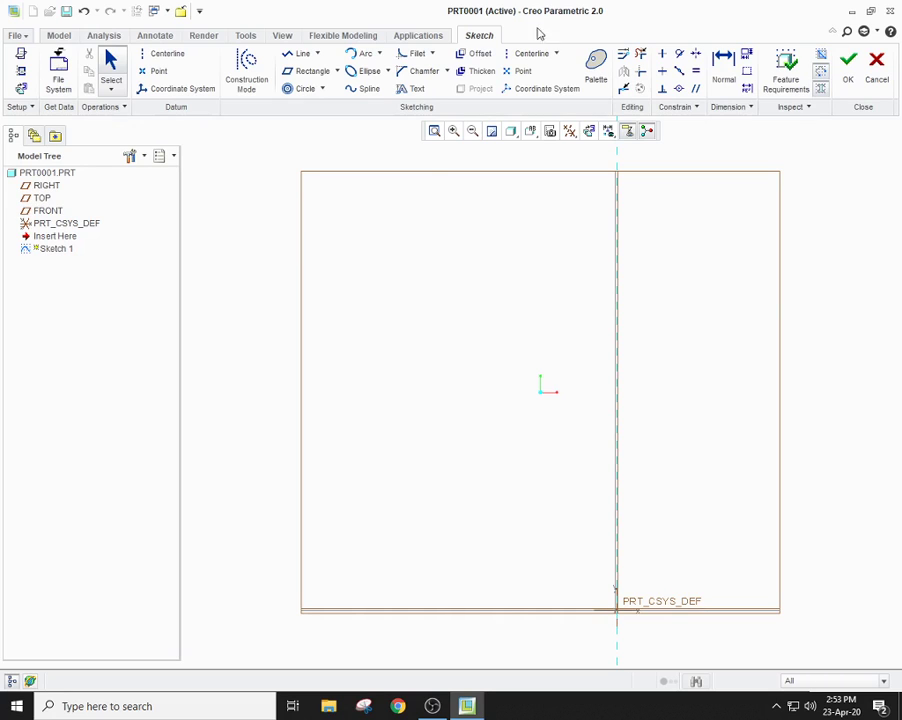
Step: Sketch a 3-point circle left of the vertical reference, with its first two points vertically aligned
{"action": "left_click", "coordinate": [322, 90]}
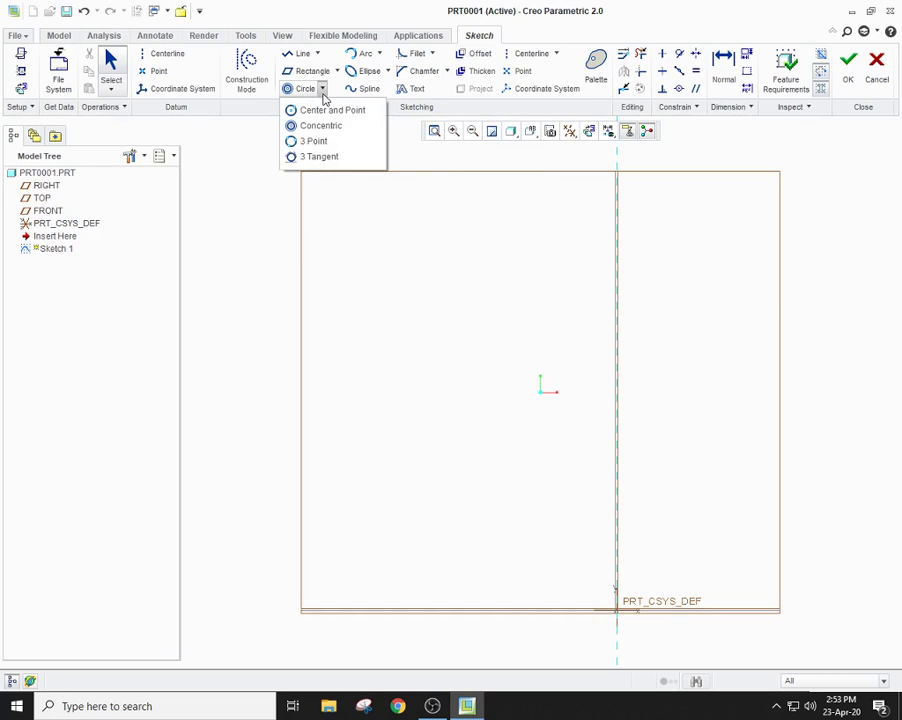
{"action": "left_click", "coordinate": [331, 144]}
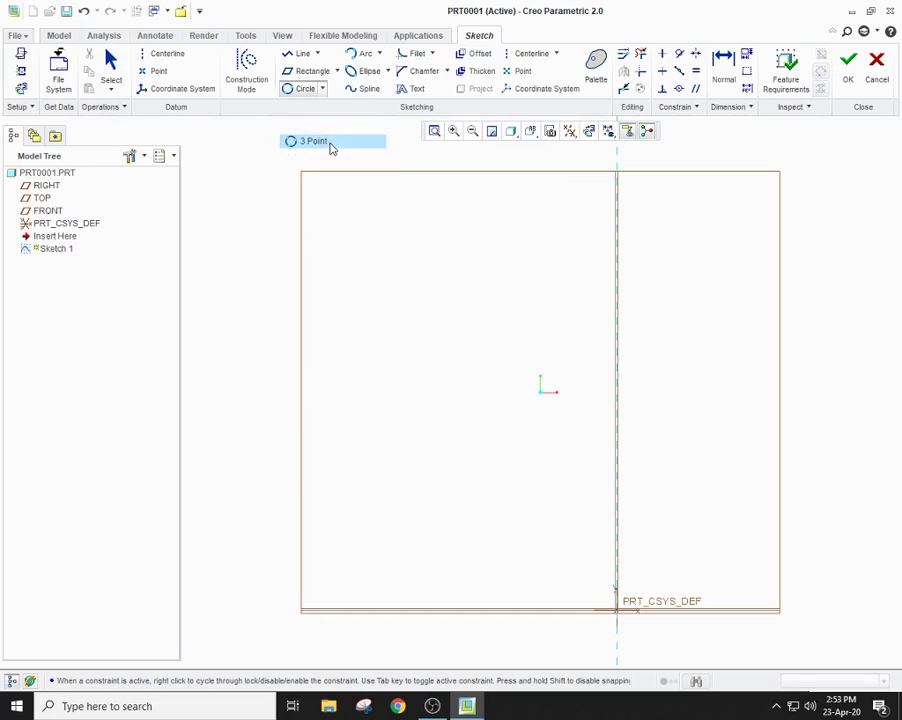
{"action": "left_click", "coordinate": [368, 352]}
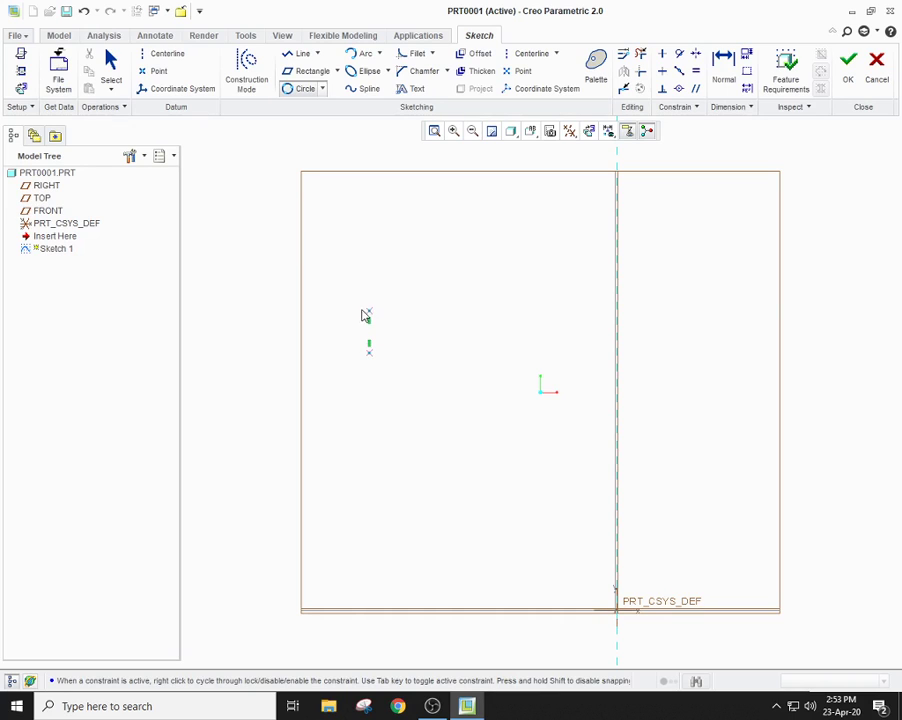
{"action": "left_click", "coordinate": [368, 288]}
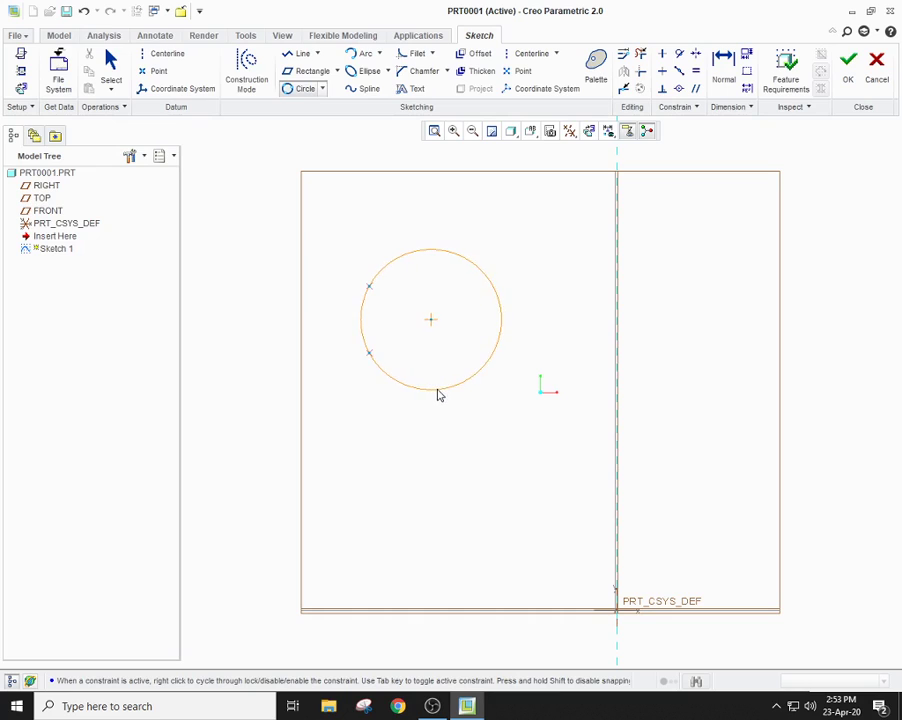
{"action": "left_click", "coordinate": [468, 309]}
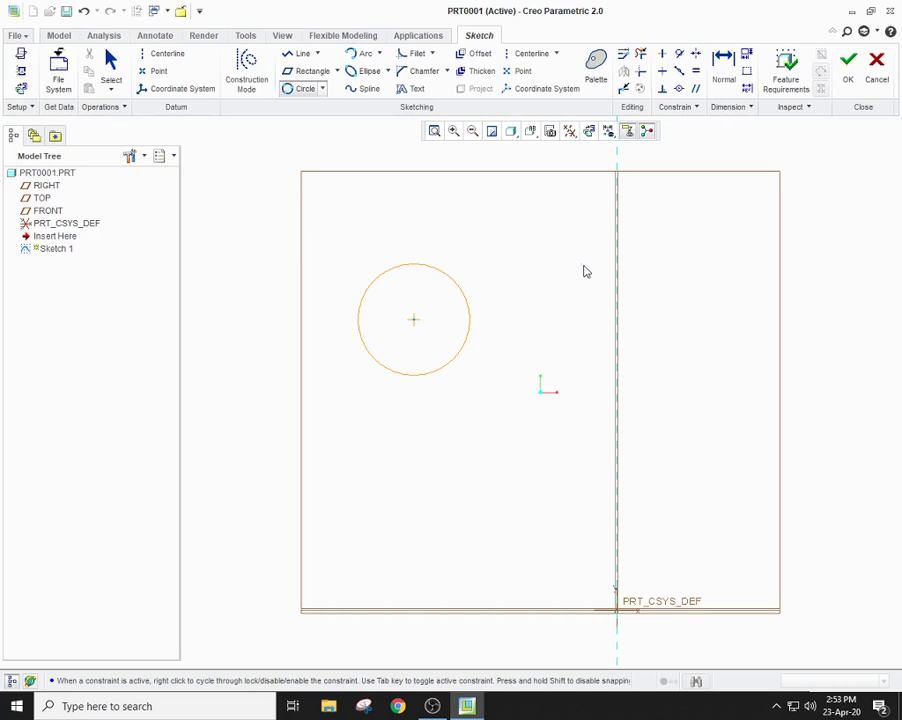
Step: Sketch two more 3-point circles, one centered on the vertical reference and one below, between it and the first circle
{"action": "left_click", "coordinate": [670, 295]}
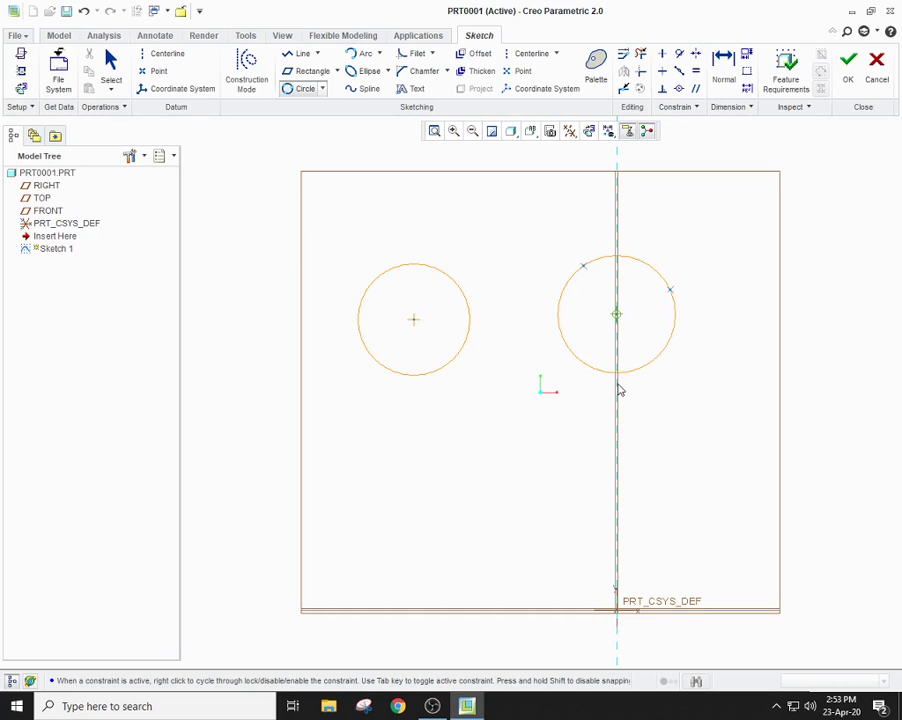
{"action": "left_click", "coordinate": [449, 487]}
{"action": "left_click", "coordinate": [529, 487]}
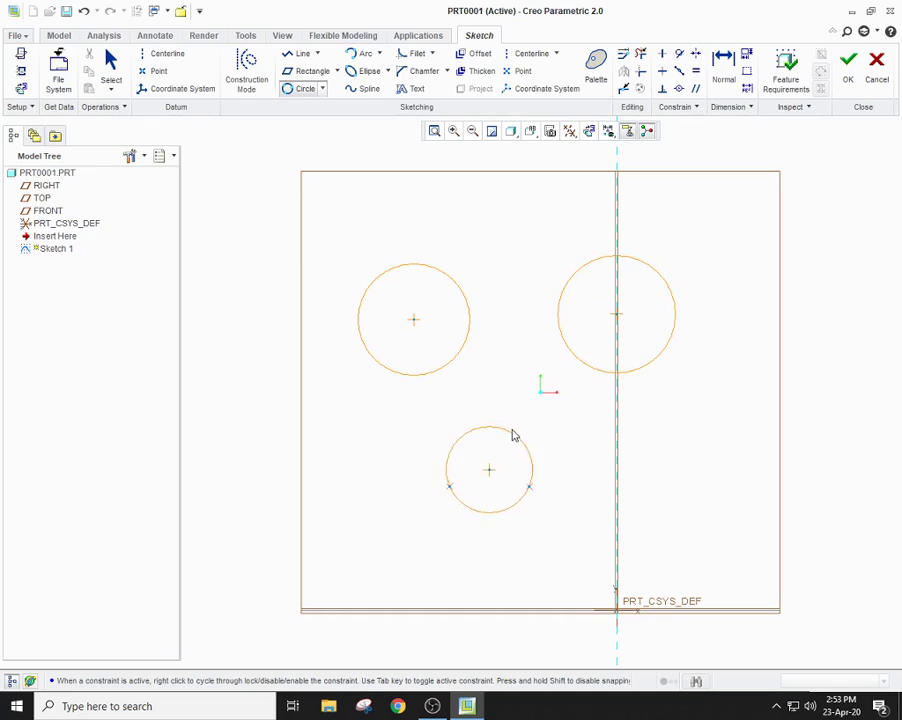
{"action": "left_click", "coordinate": [510, 400]}
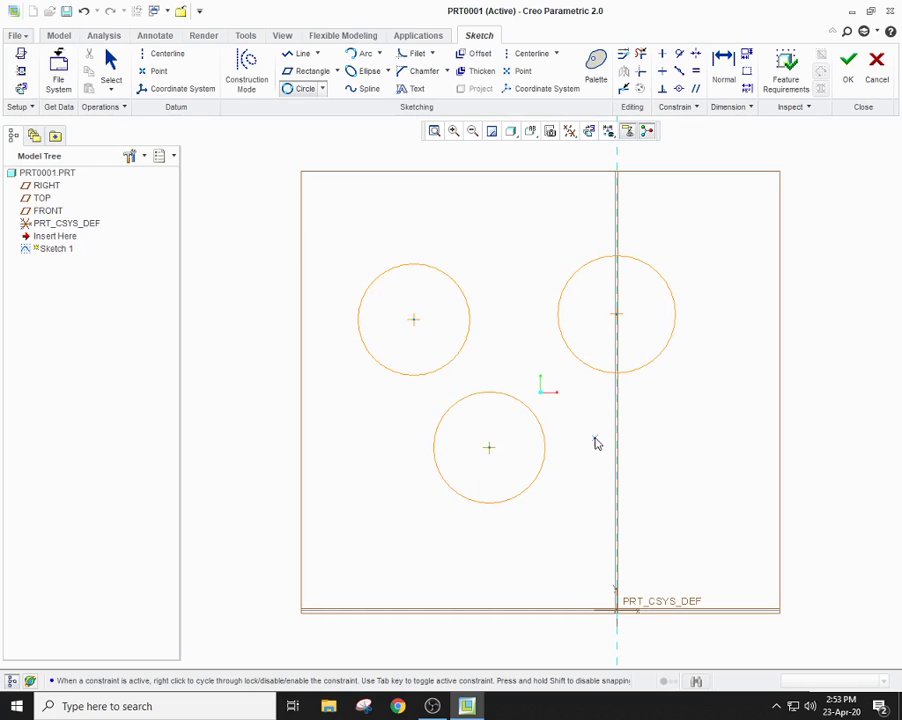
Step: Finish the circle command and delete all three 3-point circles from the sketch
{"action": "middle_click", "coordinate": [630, 425]}
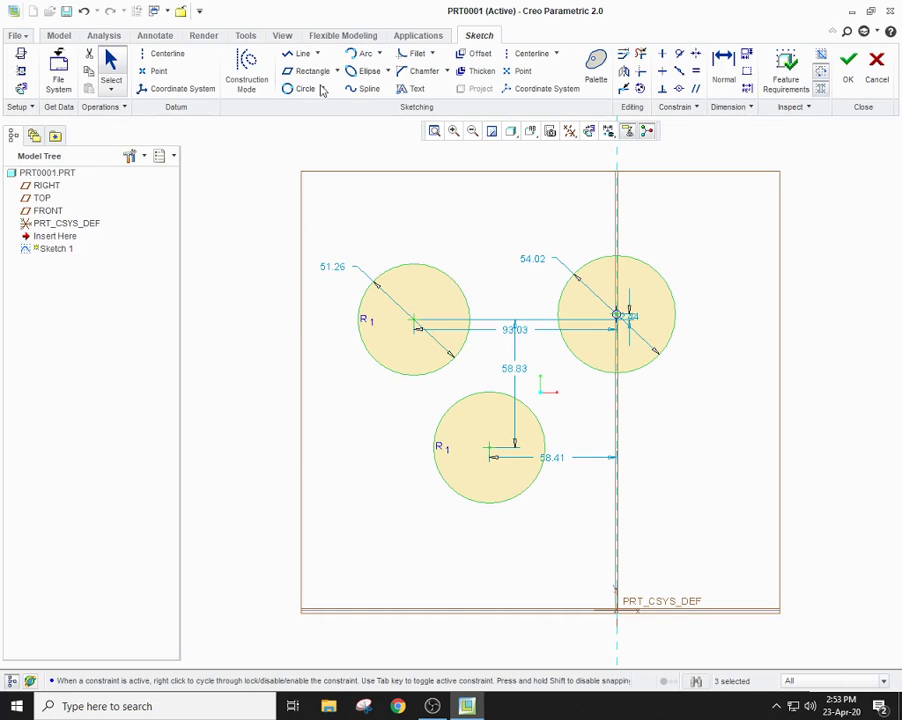
{"action": "mouse_move", "coordinate": [300, 177]}
{"action": "left_mouse_down"}
{"action": "mouse_move", "coordinate": [326, 184]}
{"action": "mouse_move", "coordinate": [741, 544]}
{"action": "left_mouse_up"}
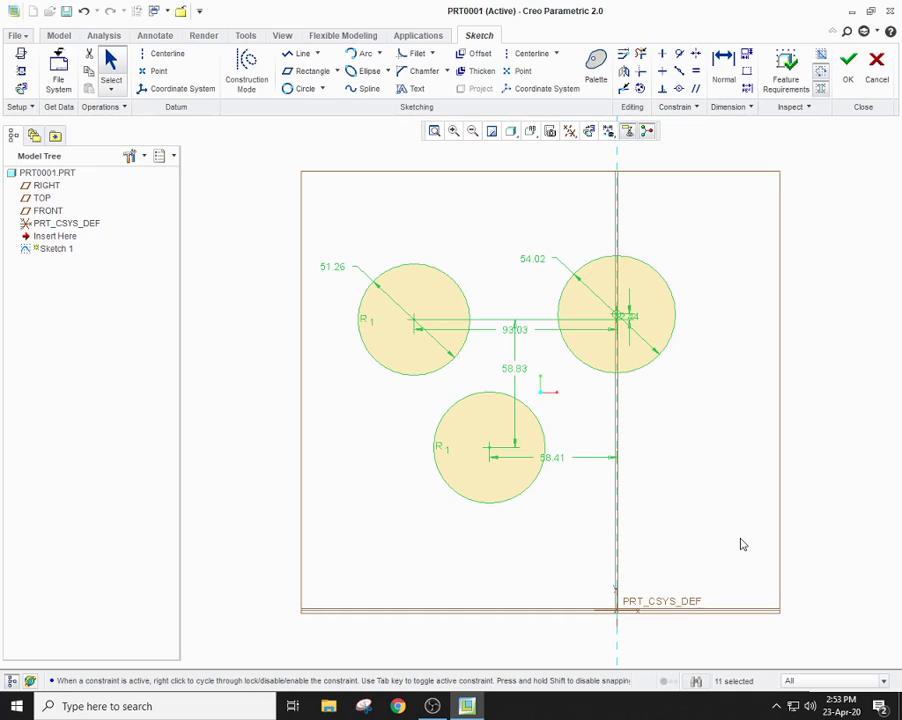
{"action": "key", "text": "Delete"}
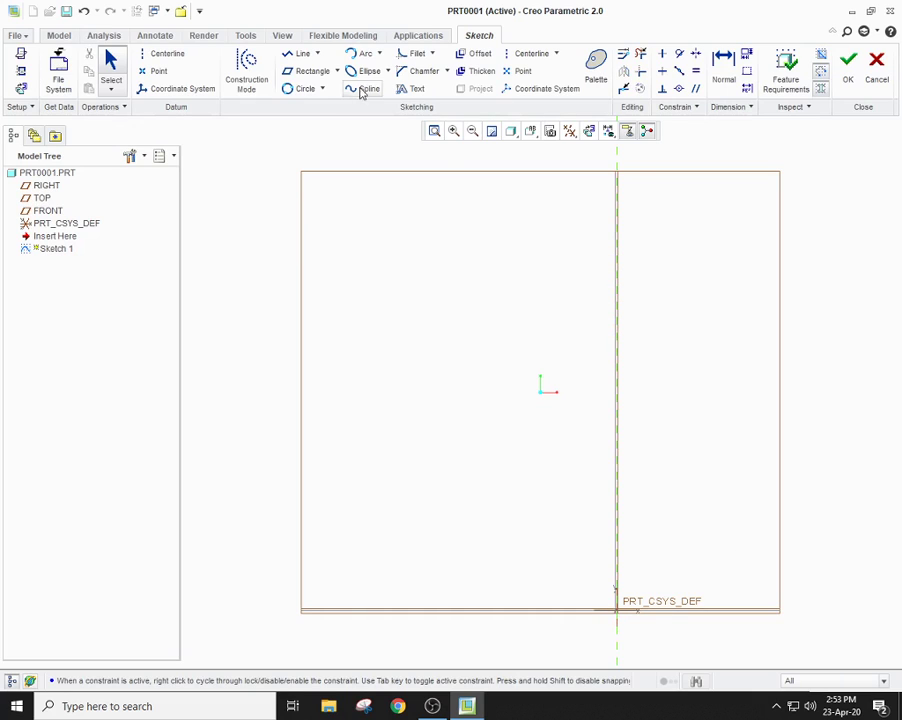
Step: Sketch three separate slanted lines forming an open U shape left of the vertical reference
{"action": "left_click", "coordinate": [322, 90]}
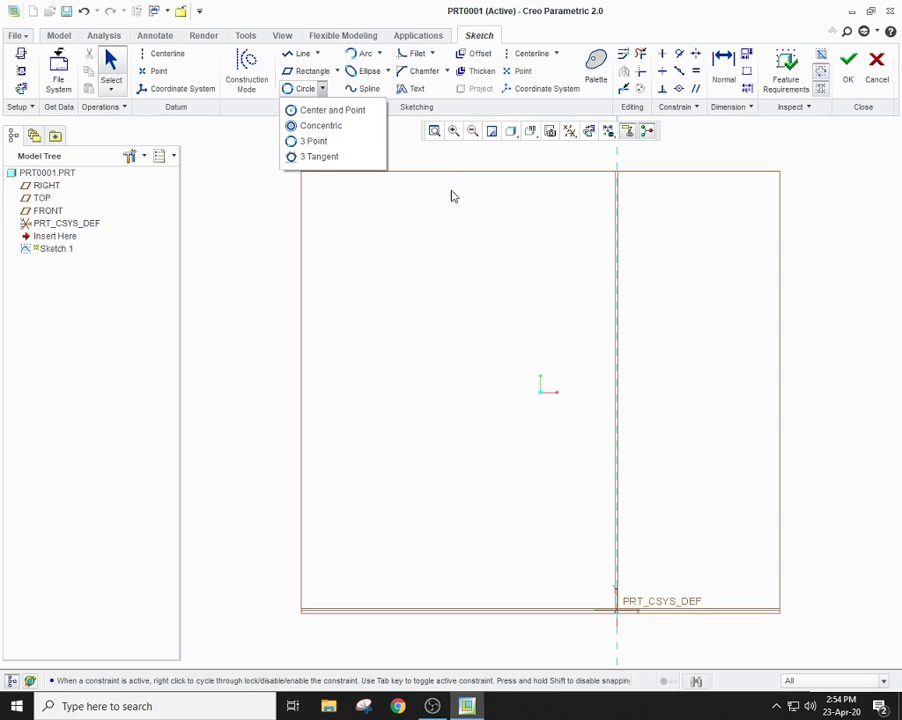
{"action": "left_click", "coordinate": [318, 56]}
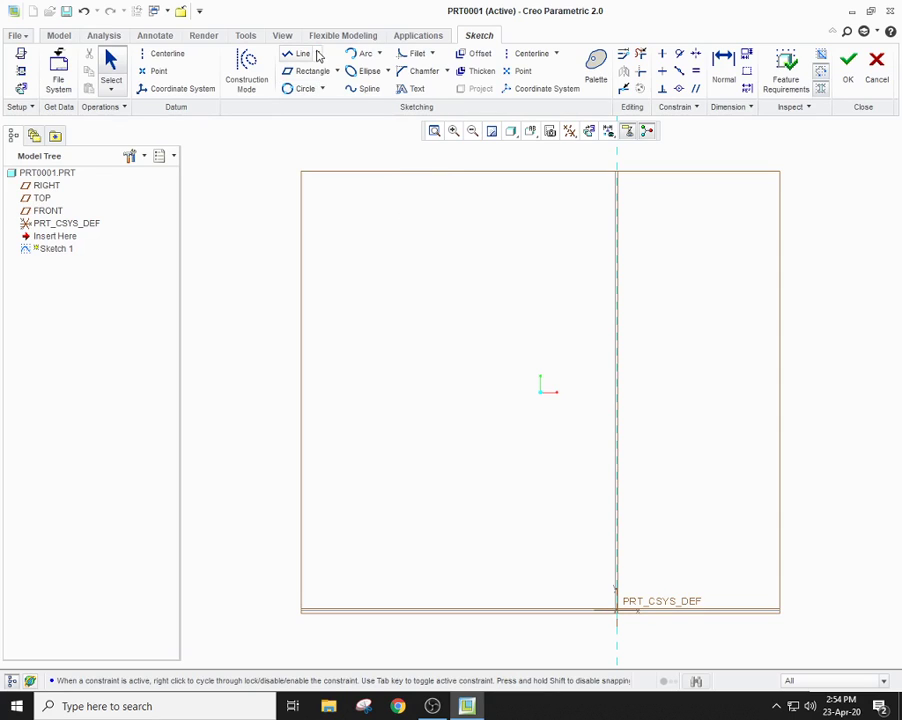
{"action": "left_click", "coordinate": [318, 55]}
{"action": "left_click", "coordinate": [326, 74]}
{"action": "left_click", "coordinate": [369, 212]}
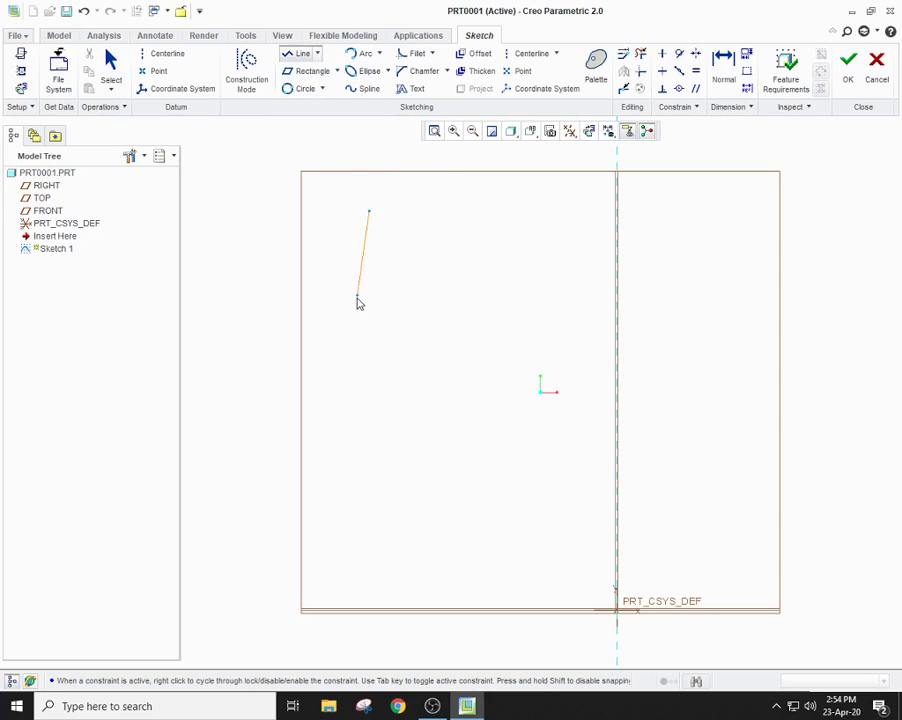
{"action": "left_click", "coordinate": [347, 316]}
{"action": "middle_click", "coordinate": [347, 317]}
{"action": "left_click", "coordinate": [387, 342]}
{"action": "left_click", "coordinate": [484, 372]}
{"action": "middle_click", "coordinate": [512, 334]}
{"action": "left_click", "coordinate": [513, 329]}
{"action": "left_click", "coordinate": [564, 243]}
{"action": "middle_click", "coordinate": [588, 240]}
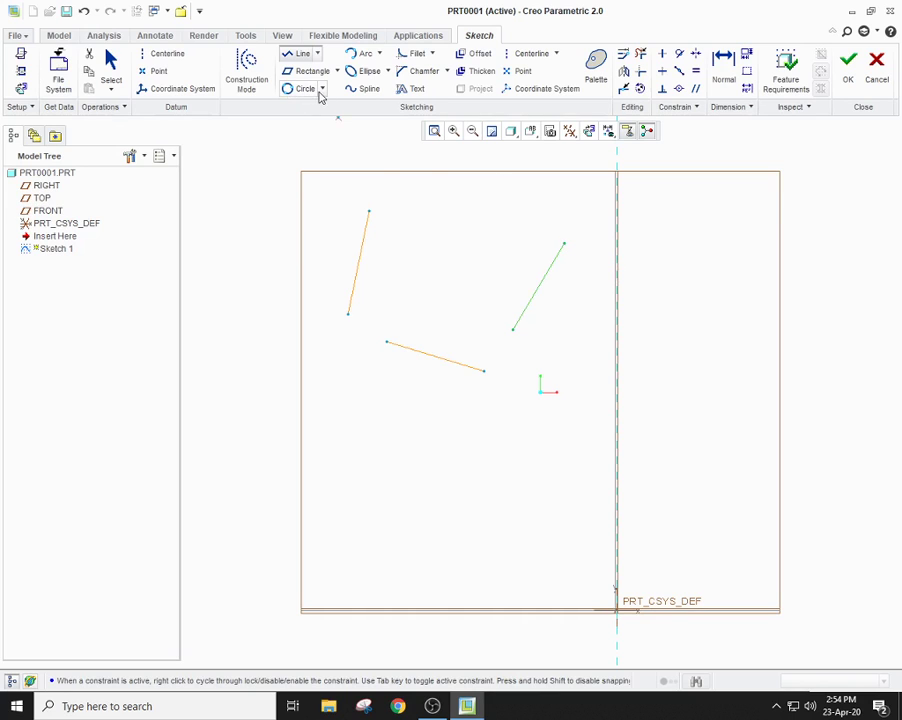
Step: Sketch a 3-tangent circle touching the three slanted lines
{"action": "left_click", "coordinate": [321, 89]}
{"action": "left_click", "coordinate": [318, 157]}
{"action": "left_click", "coordinate": [364, 252]}
{"action": "left_click", "coordinate": [432, 356]}
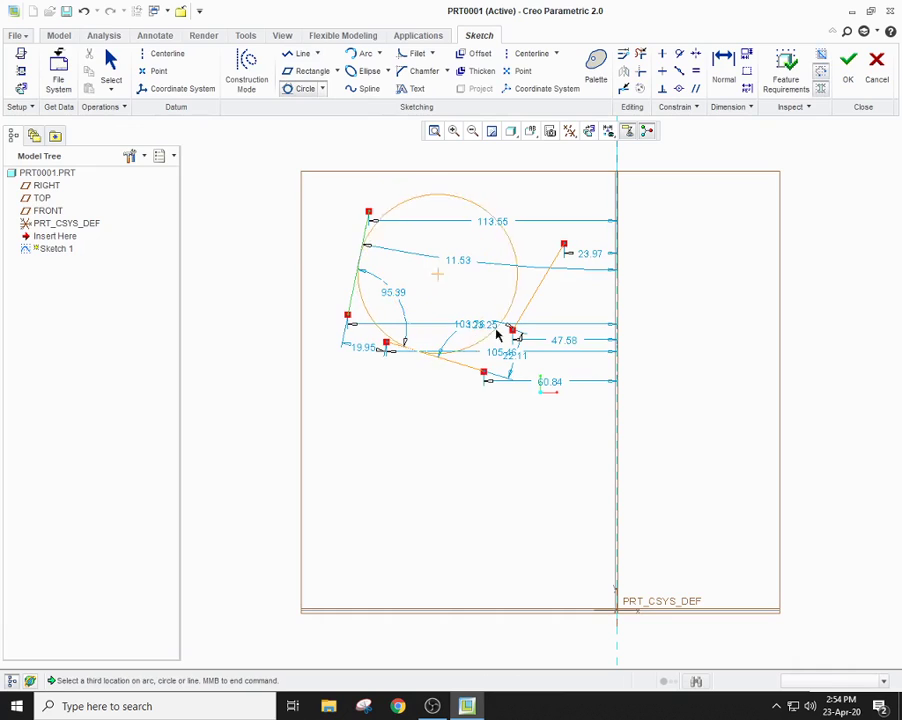
{"action": "left_click", "coordinate": [512, 334]}
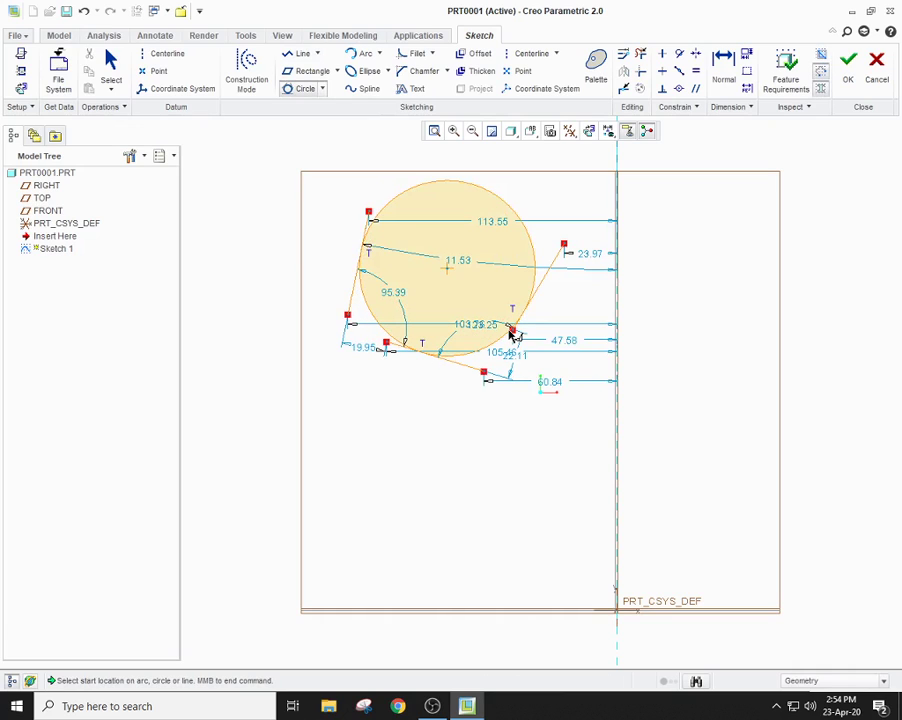
{"action": "middle_click", "coordinate": [727, 355]}
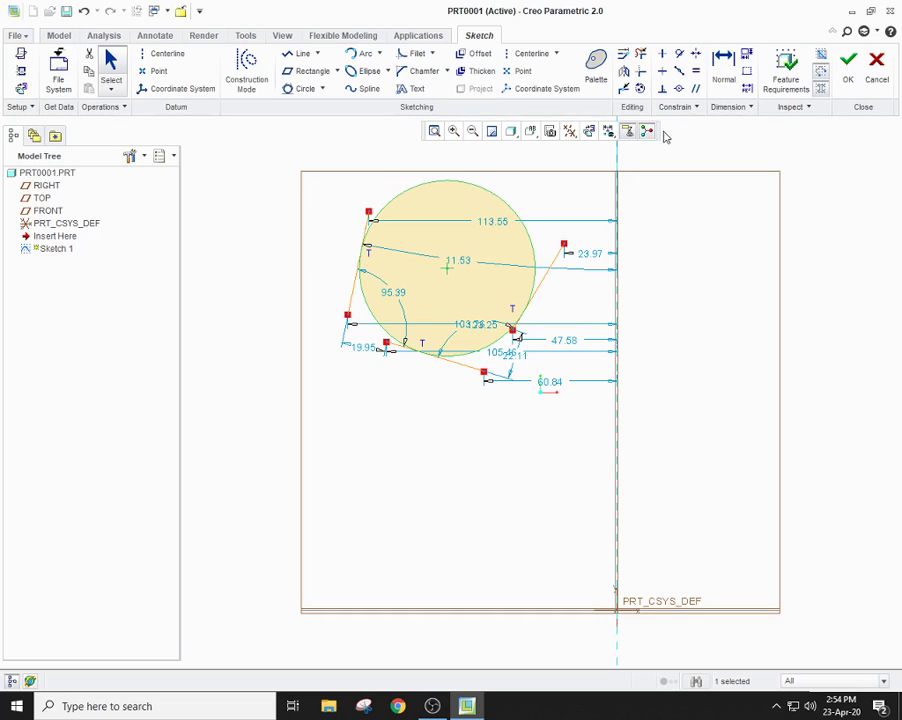
Step: Toggle the display of sketch dimensions, constraints and grid, restoring the dimensions and constraints
{"action": "left_click", "coordinate": [608, 131]}
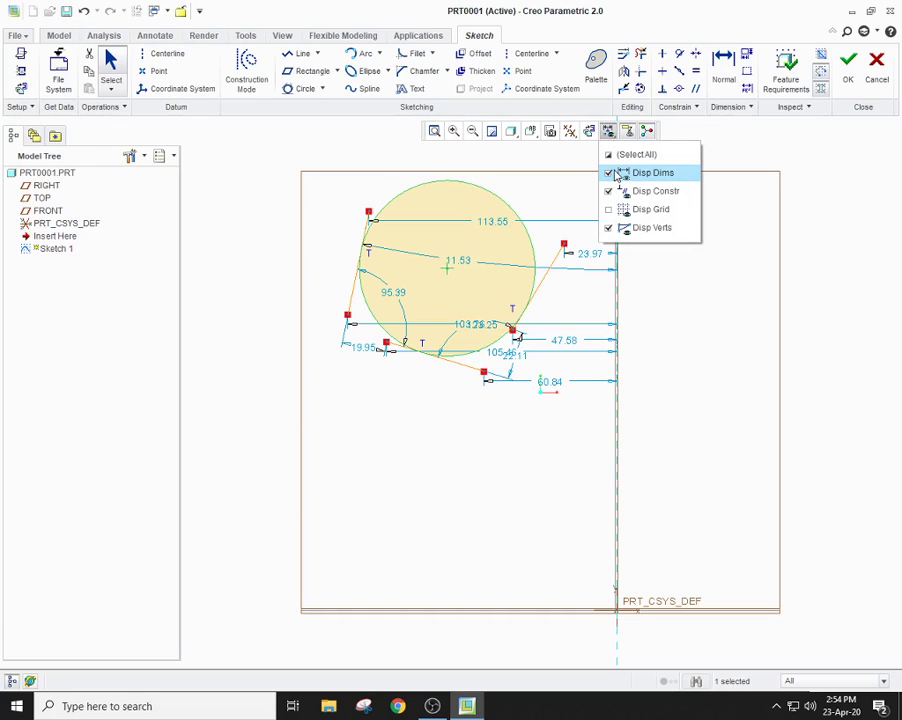
{"action": "left_click", "coordinate": [616, 174]}
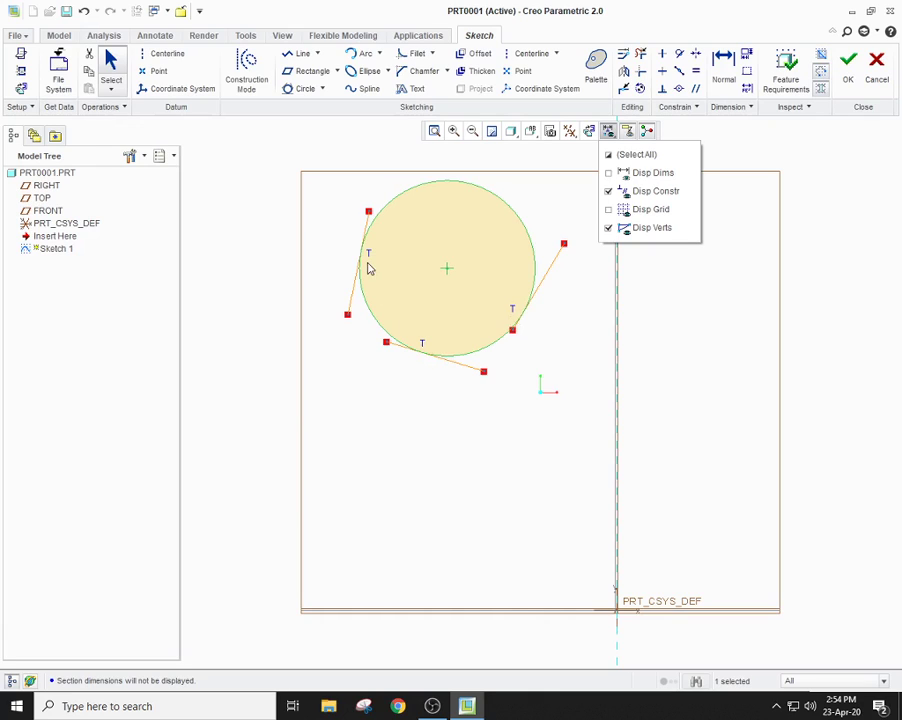
{"action": "left_click", "coordinate": [628, 192]}
{"action": "left_click", "coordinate": [616, 210]}
{"action": "left_click", "coordinate": [610, 209]}
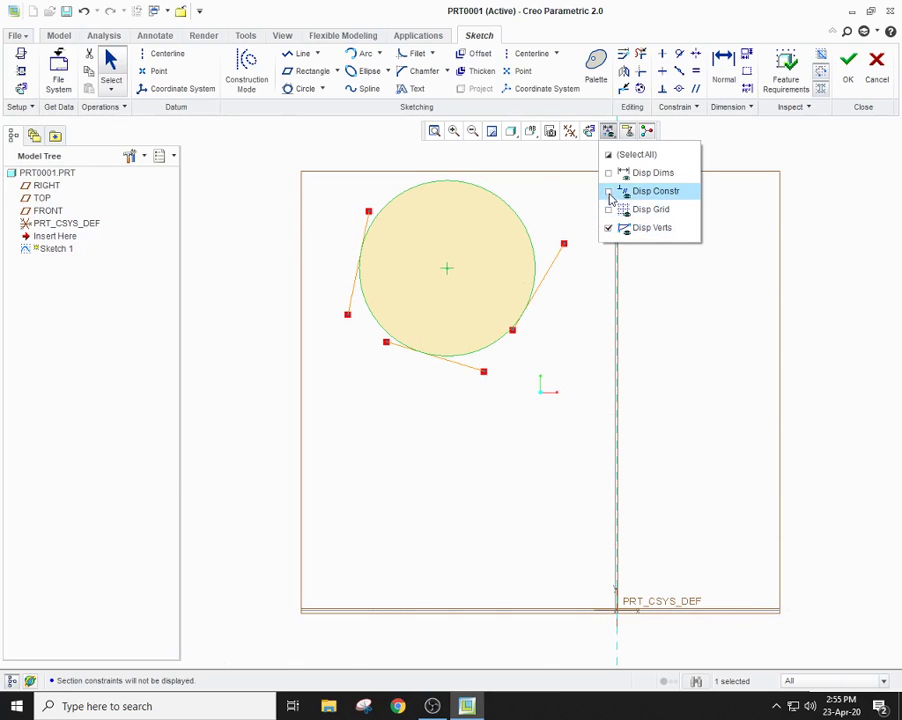
{"action": "left_click", "coordinate": [610, 191]}
{"action": "left_click", "coordinate": [611, 174]}
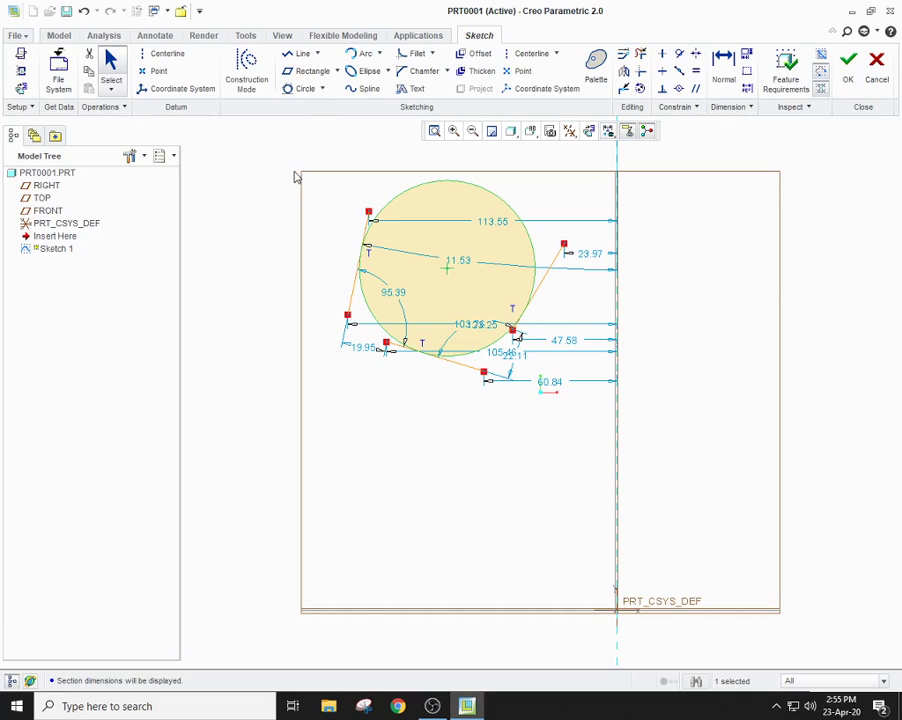
Step: Delete the tangent circle together with its three slanted lines
{"action": "mouse_move", "coordinate": [292, 155]}
{"action": "left_mouse_down"}
{"action": "mouse_move", "coordinate": [366, 191]}
{"action": "mouse_move", "coordinate": [645, 424]}
{"action": "left_mouse_up"}
{"action": "key", "text": "Delete"}
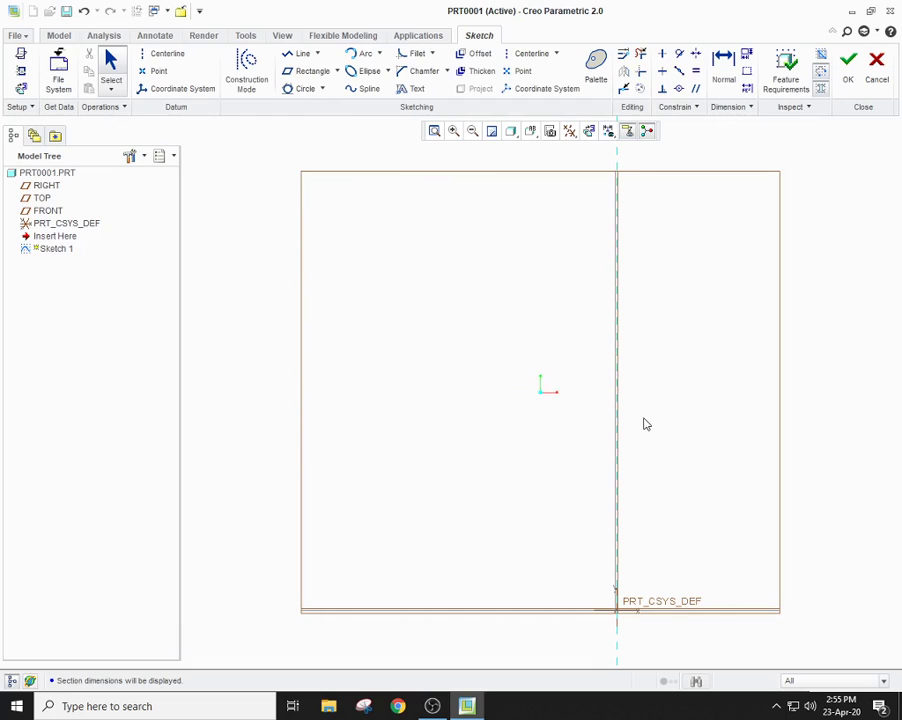
Step: Sketch a 3-point arc of about 27 radius left of the vertical reference, bulging upward with horizontally aligned endpoints
{"action": "left_click", "coordinate": [380, 55]}
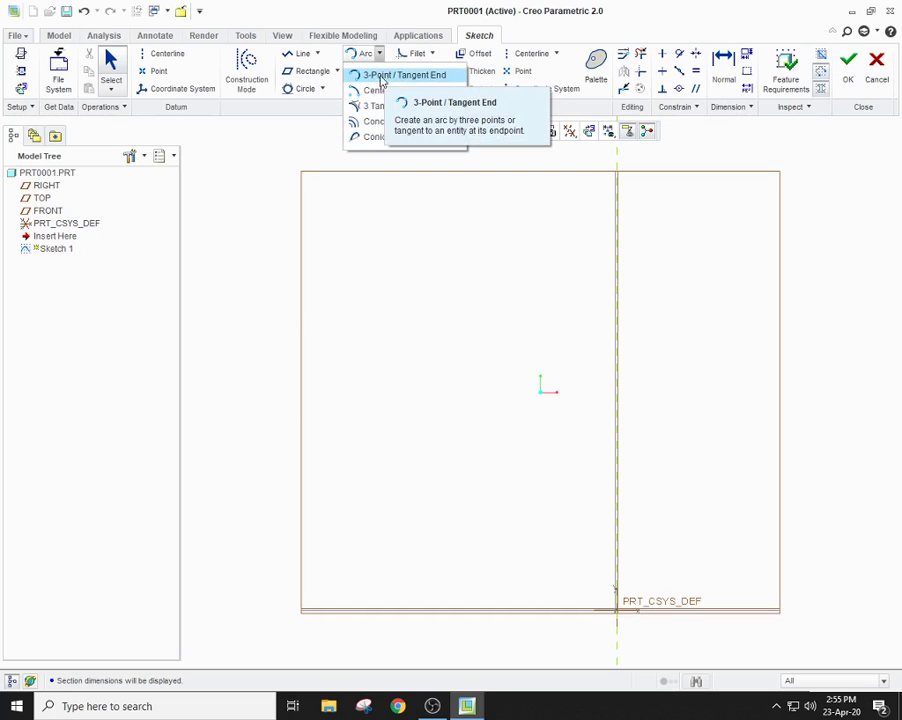
{"action": "left_click", "coordinate": [373, 76]}
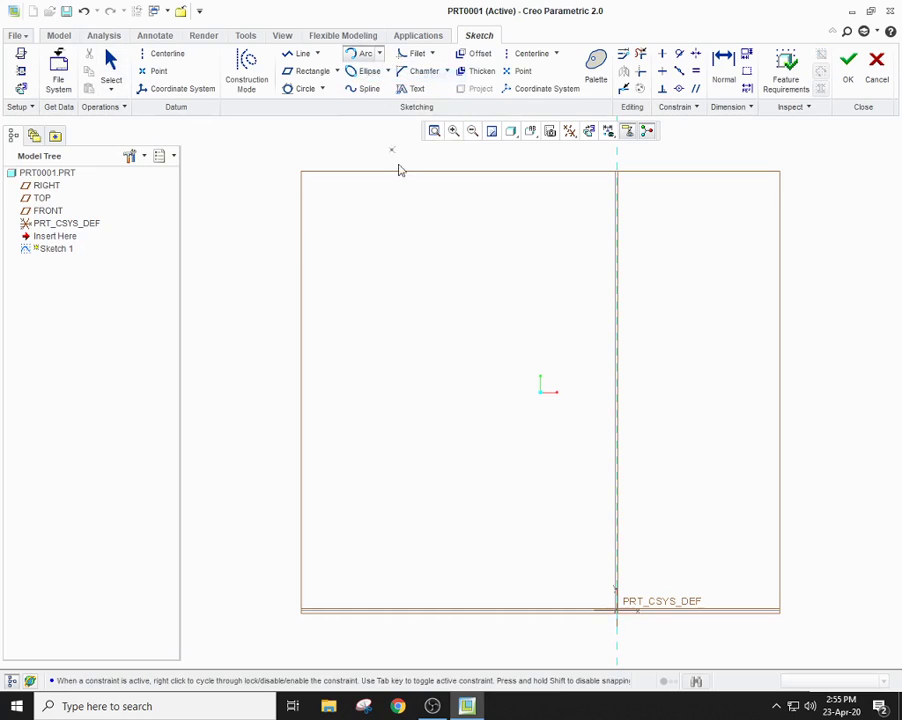
{"action": "left_click", "coordinate": [350, 329]}
{"action": "left_click", "coordinate": [464, 330]}
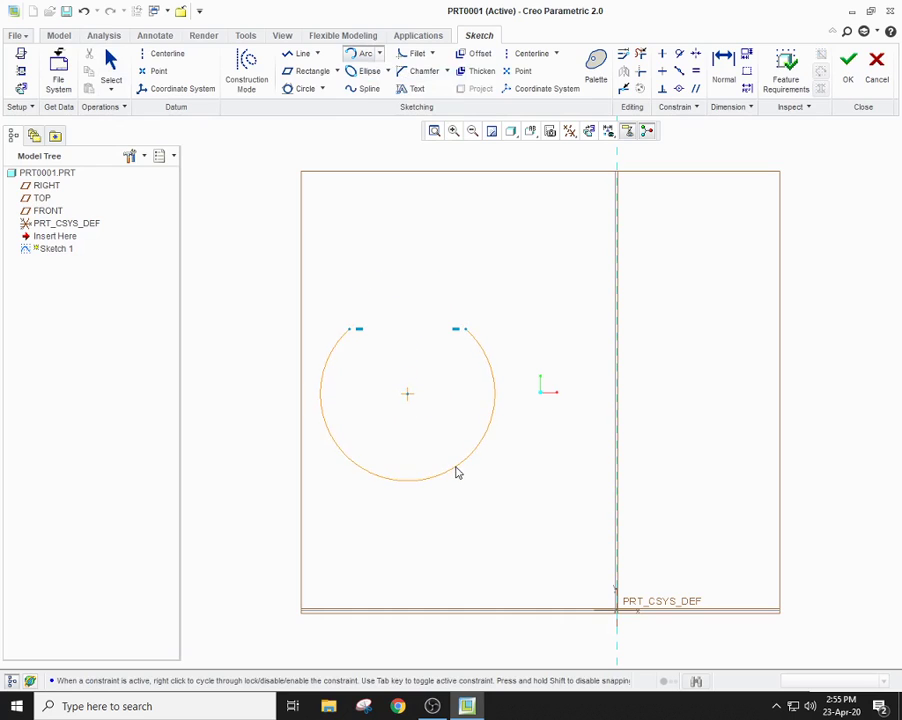
{"action": "left_click", "coordinate": [401, 265]}
Step: Sketch two equal 3-point arcs of about 15 radius near the vertical reference, the upper bulging upward and the lower bulging downward
{"action": "left_click", "coordinate": [528, 253]}
{"action": "left_click", "coordinate": [593, 253]}
{"action": "left_click", "coordinate": [588, 232]}
{"action": "left_click", "coordinate": [560, 340]}
{"action": "left_click", "coordinate": [588, 340]}
{"action": "left_click", "coordinate": [563, 412]}
{"action": "middle_click", "coordinate": [479, 432]}
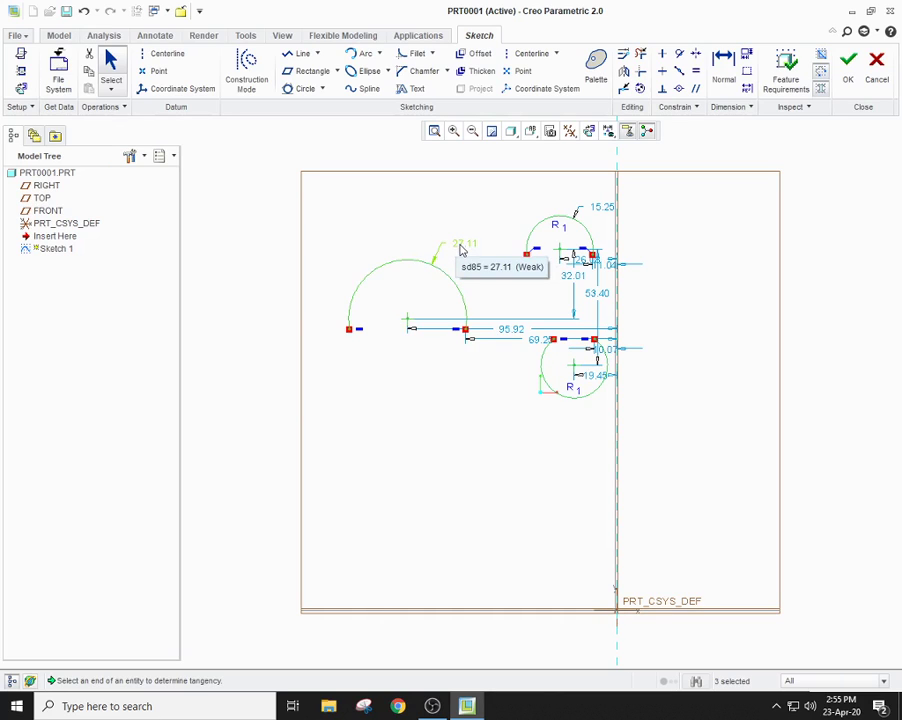
Step: Set the radius of the large arc to 33
{"action": "double_click", "coordinate": [459, 246]}
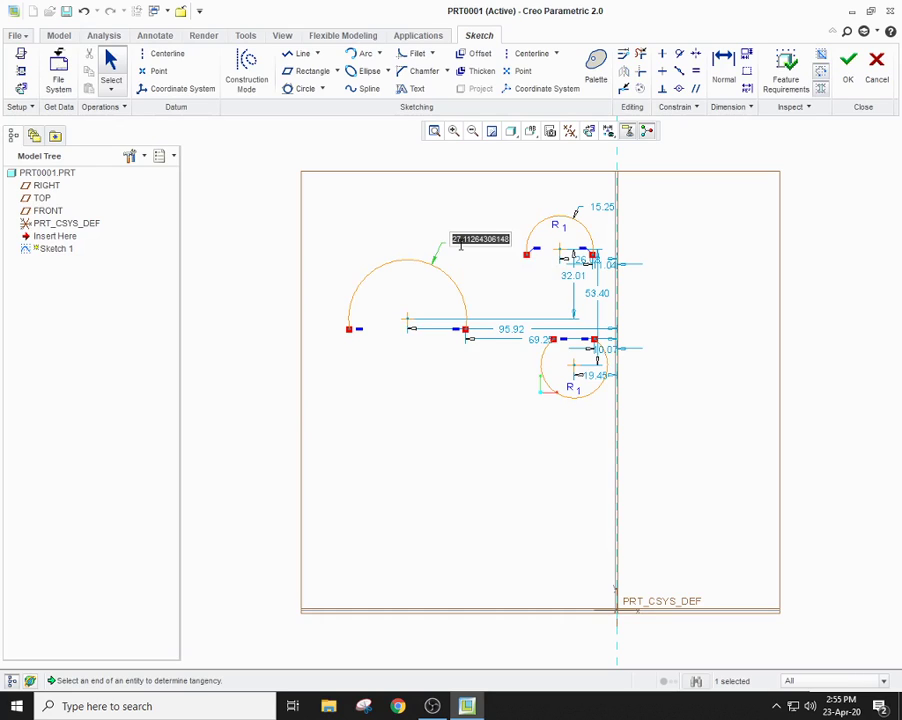
{"action": "type", "text": "33"}
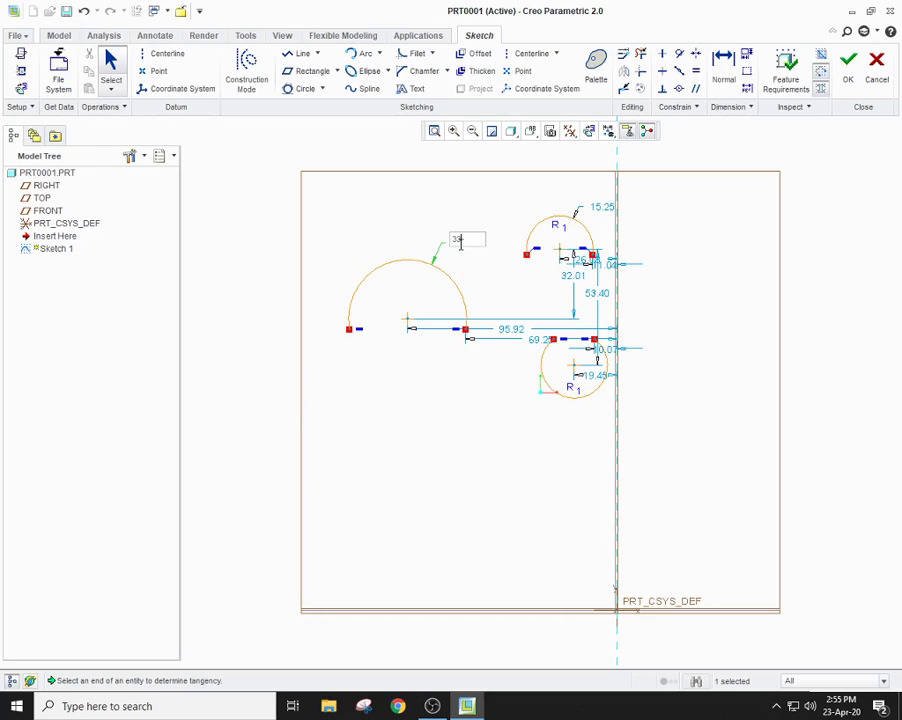
{"action": "key", "text": "Return"}
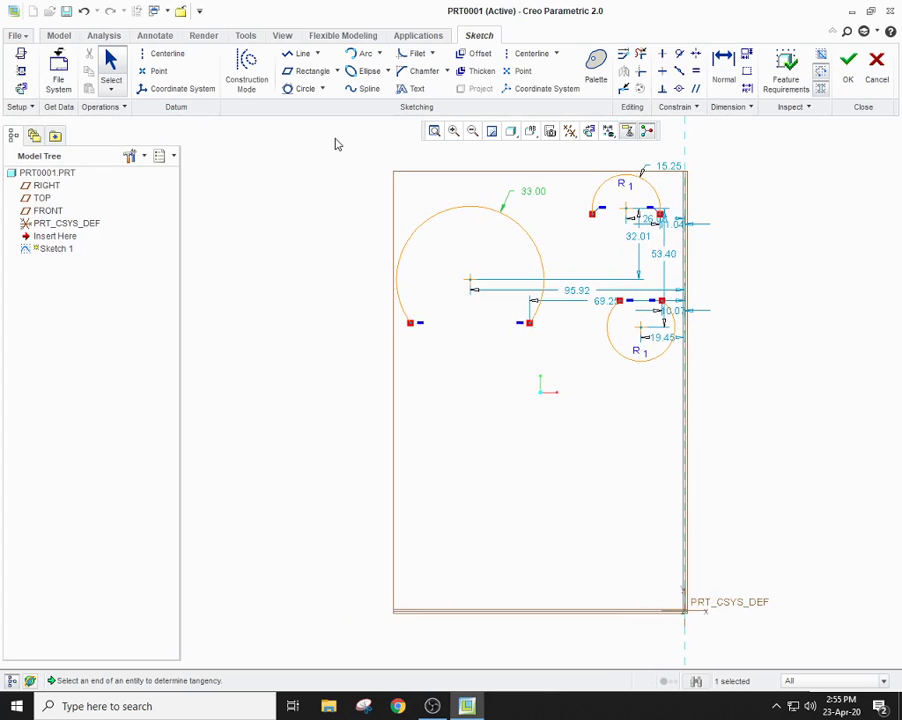
Step: Sketch two equal center-and-ends arcs of about 25 radius below the existing arcs, with horizontally aligned centers
{"action": "left_click", "coordinate": [379, 54]}
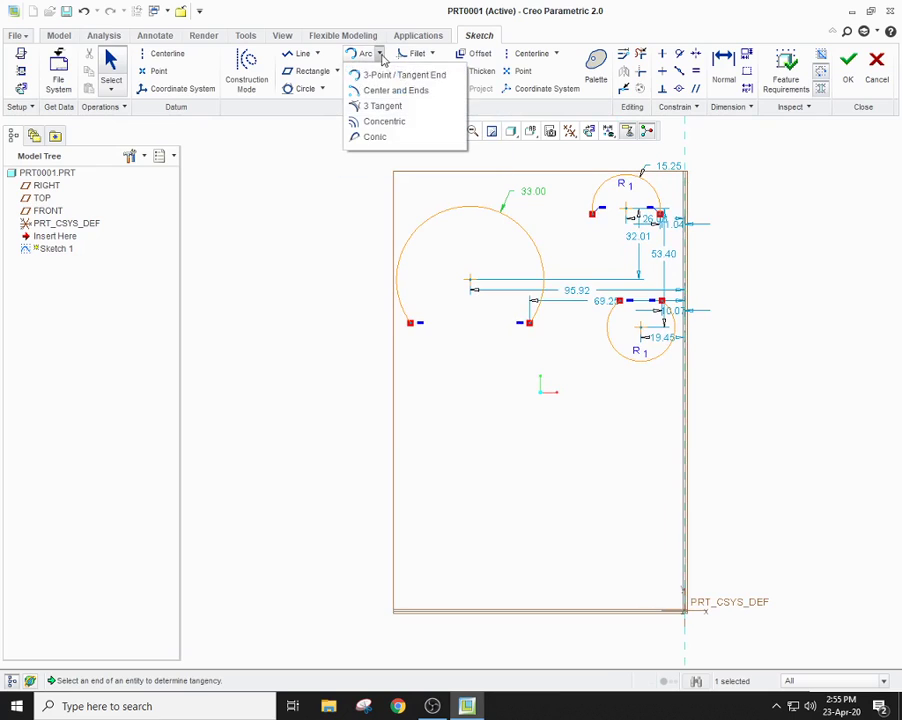
{"action": "left_click", "coordinate": [384, 91]}
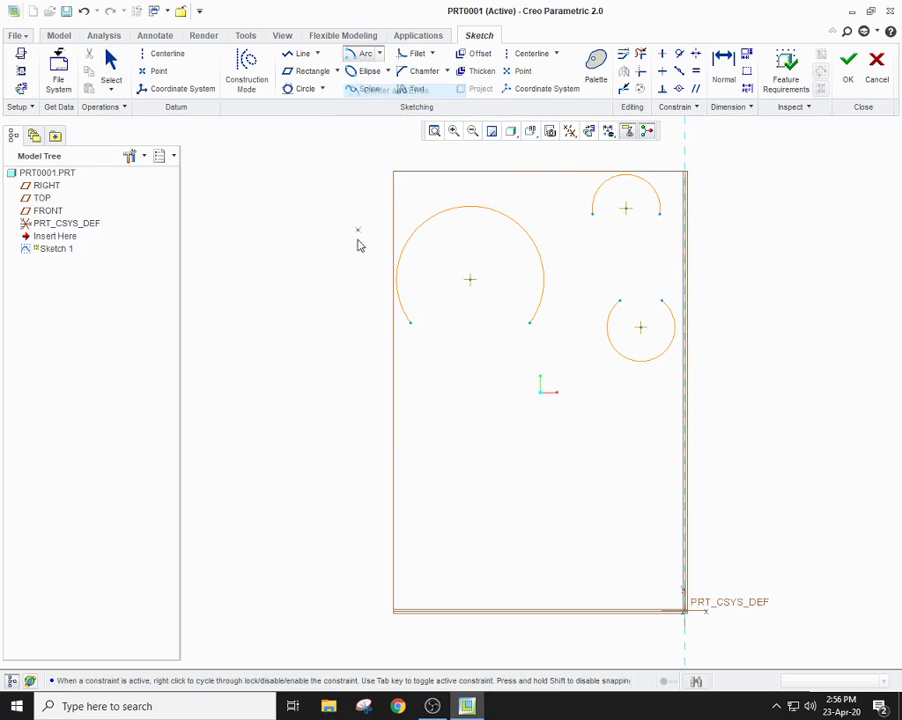
{"action": "left_click", "coordinate": [325, 461]}
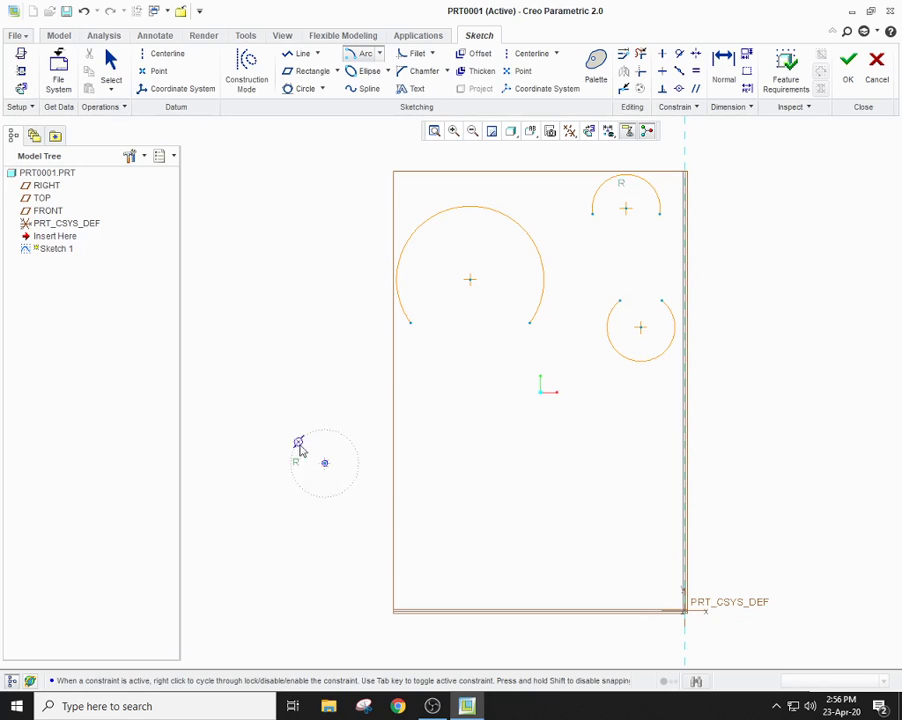
{"action": "left_click", "coordinate": [271, 478]}
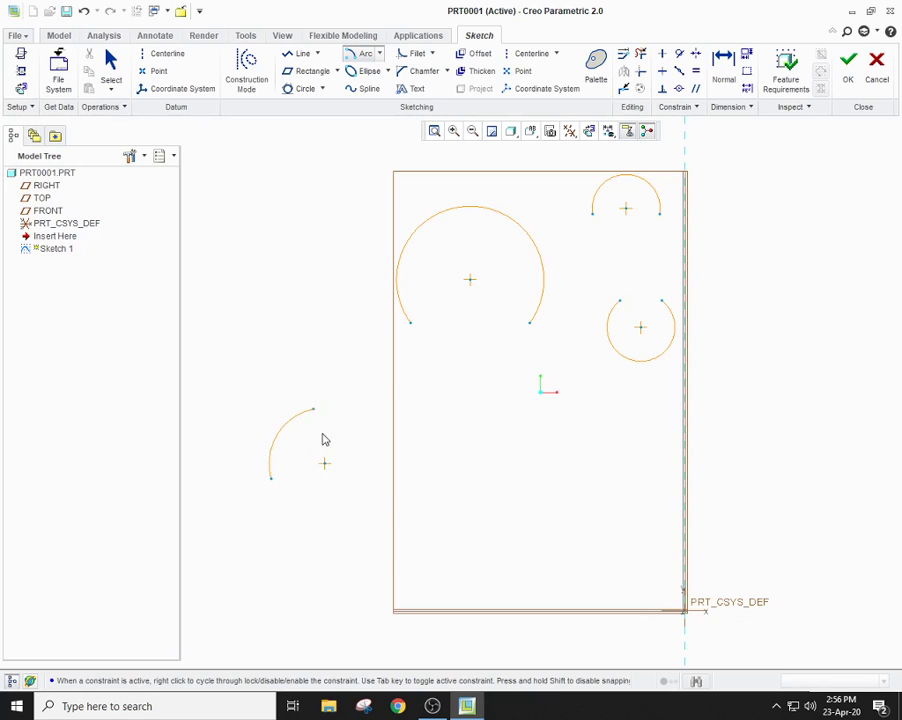
{"action": "left_click", "coordinate": [357, 512]}
{"action": "left_click", "coordinate": [533, 463]}
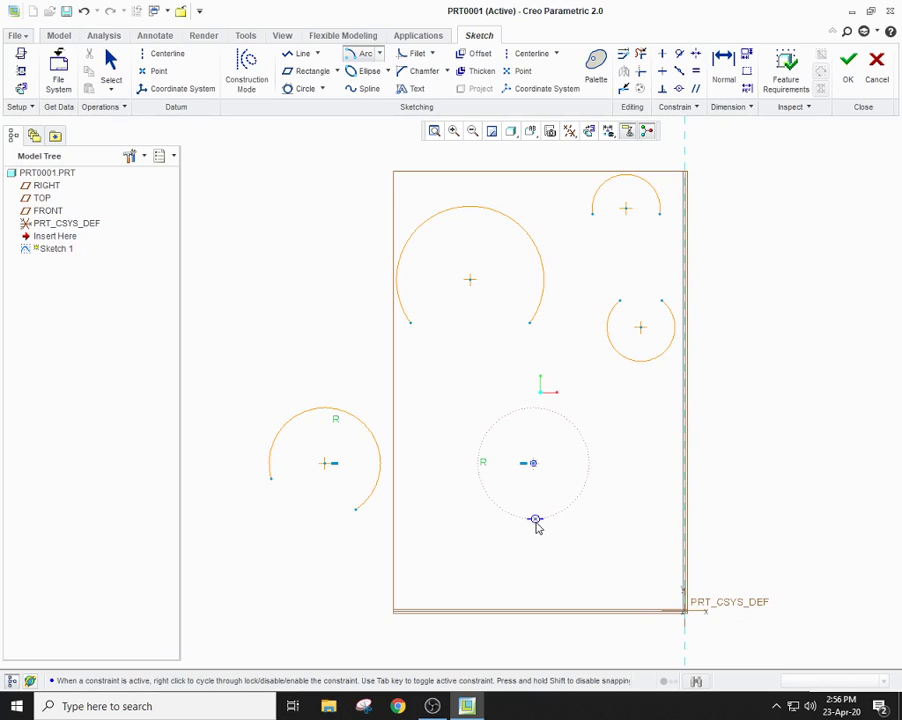
{"action": "left_click", "coordinate": [531, 521]}
{"action": "left_click", "coordinate": [549, 441]}
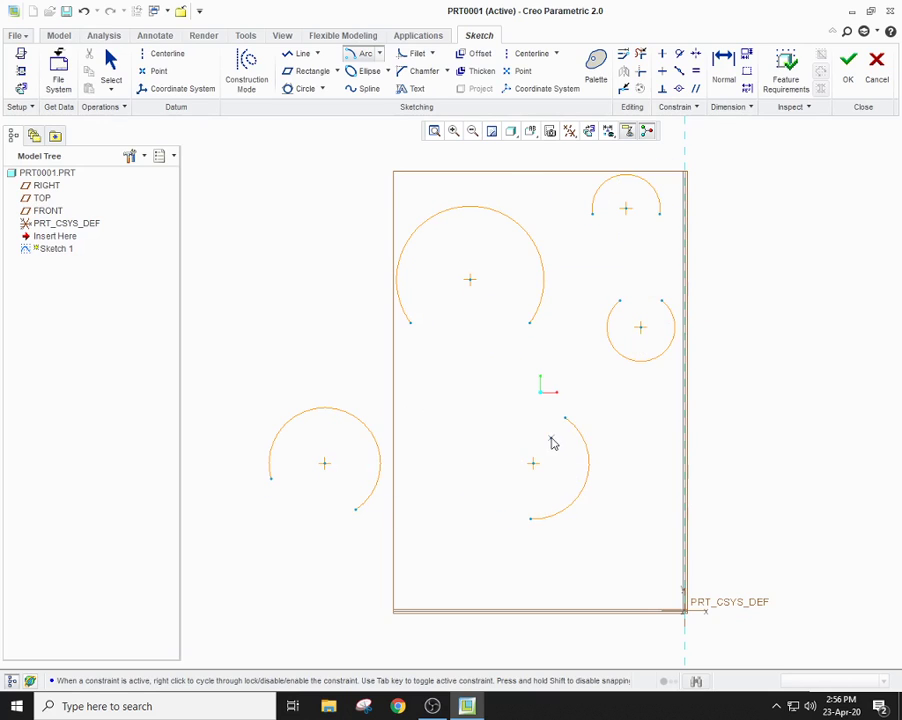
{"action": "middle_click", "coordinate": [614, 450]}
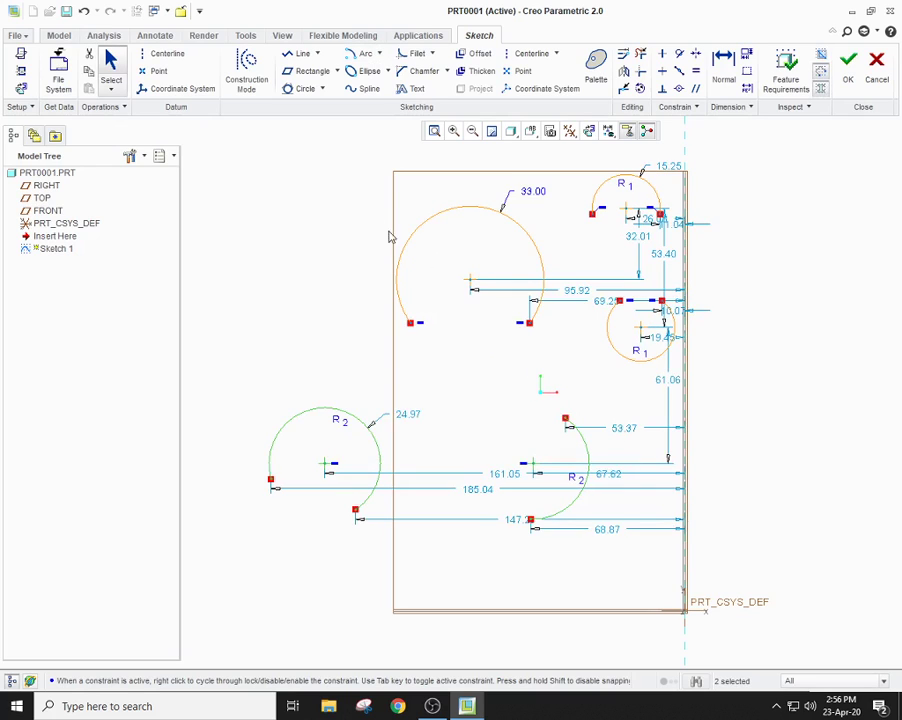
Step: Delete all five arcs and their dimensions from the sketch
{"action": "mouse_move", "coordinate": [236, 131]}
{"action": "left_mouse_down"}
{"action": "mouse_move", "coordinate": [541, 328]}
{"action": "mouse_move", "coordinate": [753, 529]}
{"action": "mouse_move", "coordinate": [778, 592]}
{"action": "left_mouse_up"}
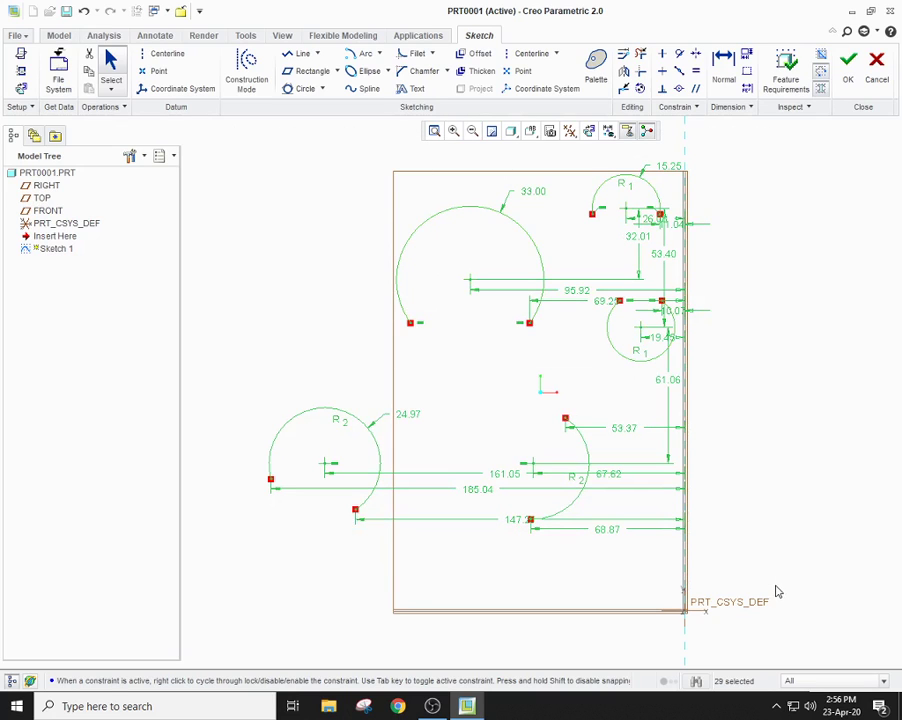
{"action": "key", "text": "Delete"}
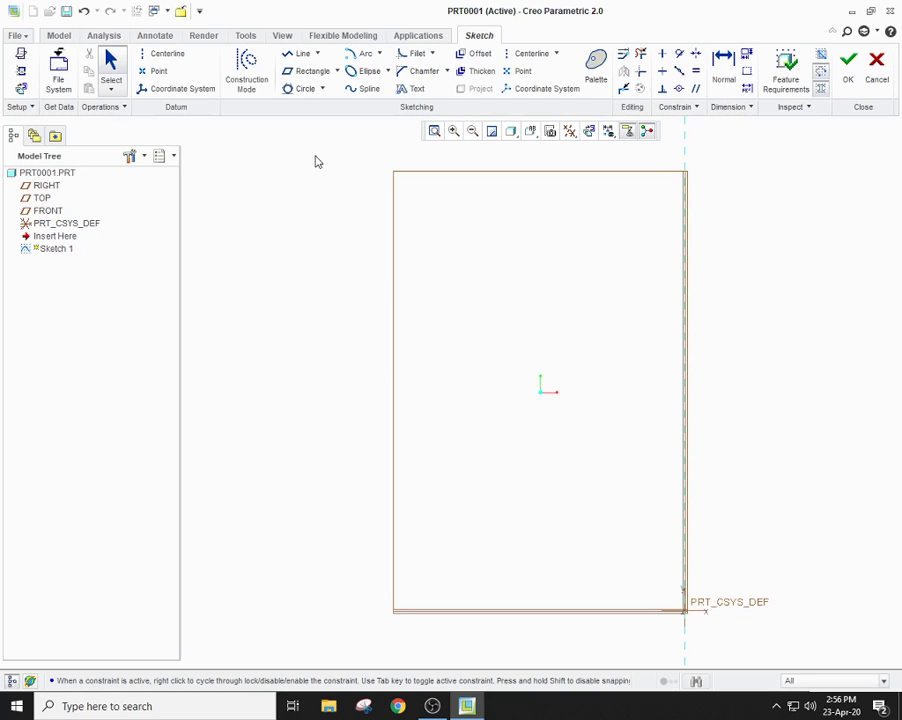
Step: Sketch three separate slanted lines around the left edge of the datum plane outline as tangent references for an arc
{"action": "left_click", "coordinate": [381, 56]}
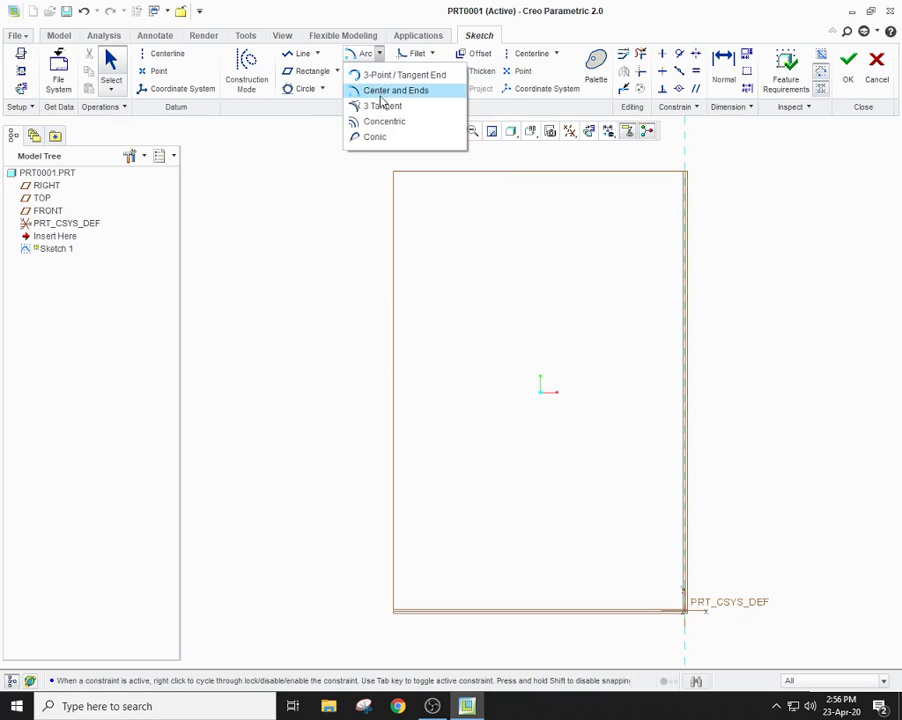
{"action": "left_click", "coordinate": [368, 182]}
{"action": "left_click", "coordinate": [298, 56]}
{"action": "left_click", "coordinate": [301, 229]}
{"action": "left_click", "coordinate": [280, 315]}
{"action": "middle_click", "coordinate": [310, 338]}
{"action": "left_click", "coordinate": [310, 336]}
{"action": "left_click", "coordinate": [372, 387]}
{"action": "middle_click", "coordinate": [419, 349]}
{"action": "left_click", "coordinate": [417, 345]}
{"action": "left_click", "coordinate": [449, 280]}
{"action": "middle_click", "coordinate": [488, 290]}
Step: Sketch a 3-tangent arc of about 34 radius starting on the first line, ending on the second and tangent to the third
{"action": "left_click", "coordinate": [379, 54]}
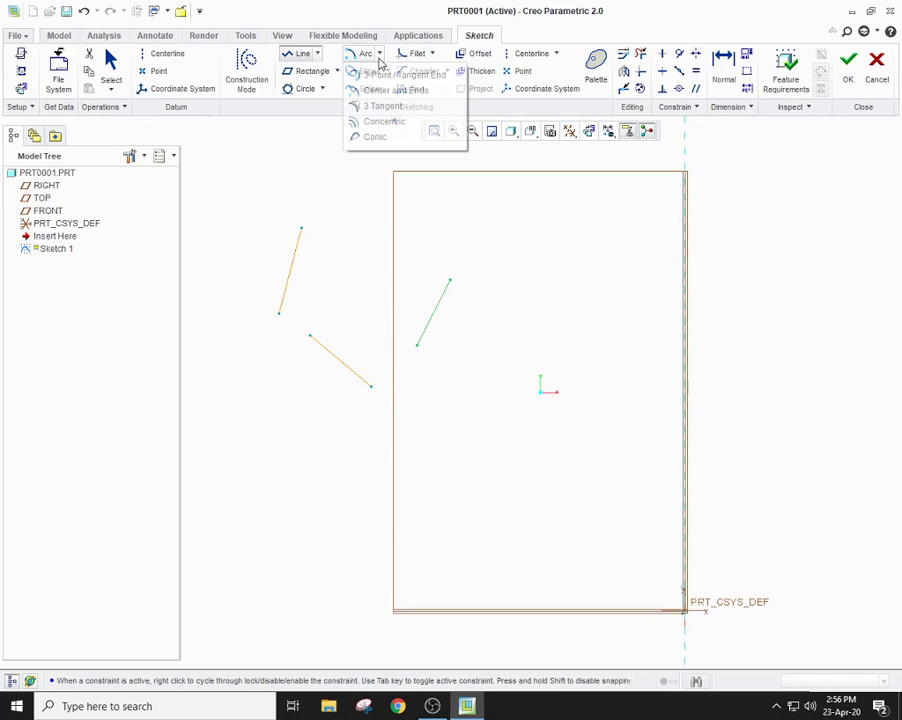
{"action": "left_click", "coordinate": [381, 106]}
{"action": "left_click", "coordinate": [291, 267]}
{"action": "left_click", "coordinate": [337, 359]}
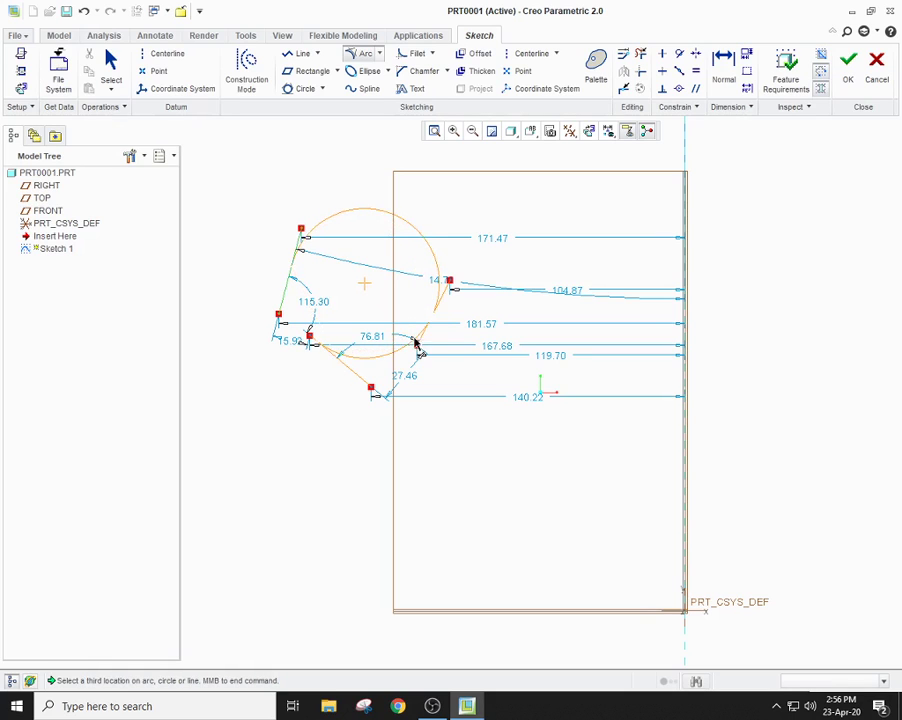
{"action": "left_click", "coordinate": [419, 345]}
{"action": "middle_click", "coordinate": [457, 406]}
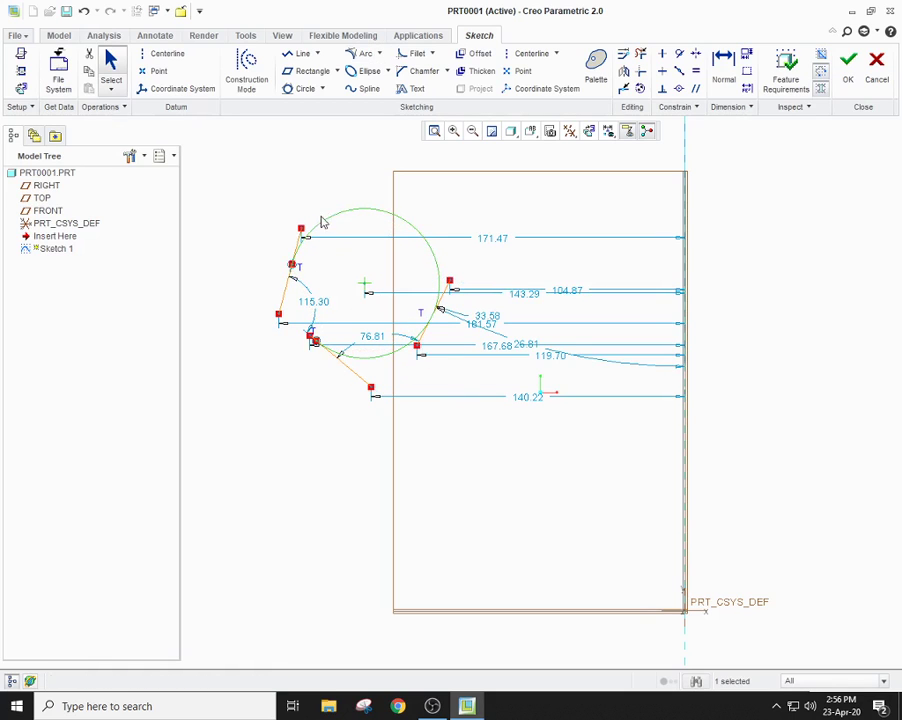
Step: Hide the sketch dimensions to view the tangent arc without them and display them again
{"action": "left_click", "coordinate": [607, 136]}
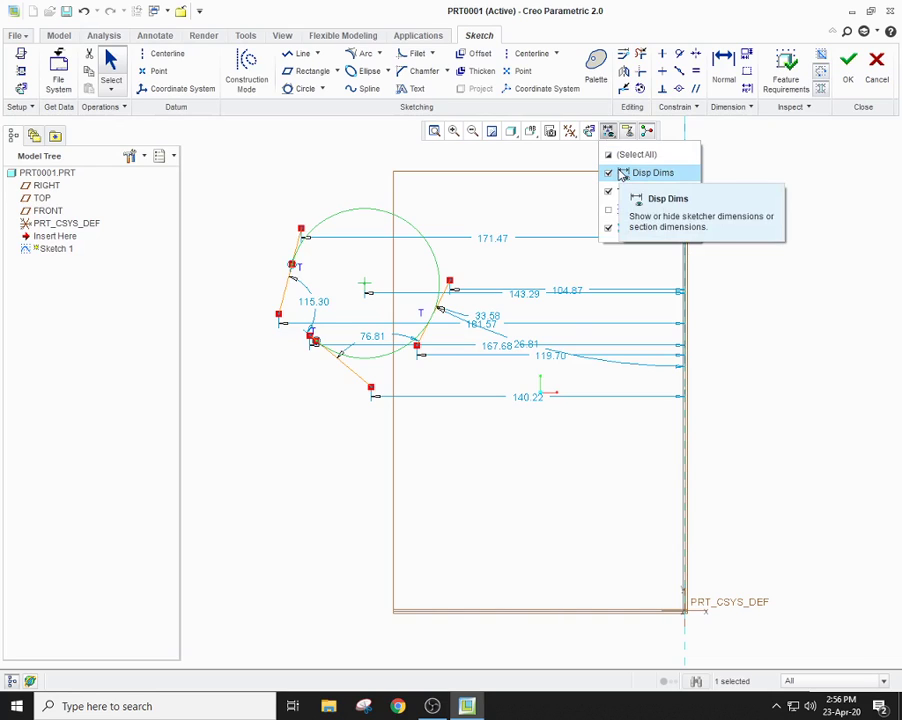
{"action": "left_click", "coordinate": [622, 174]}
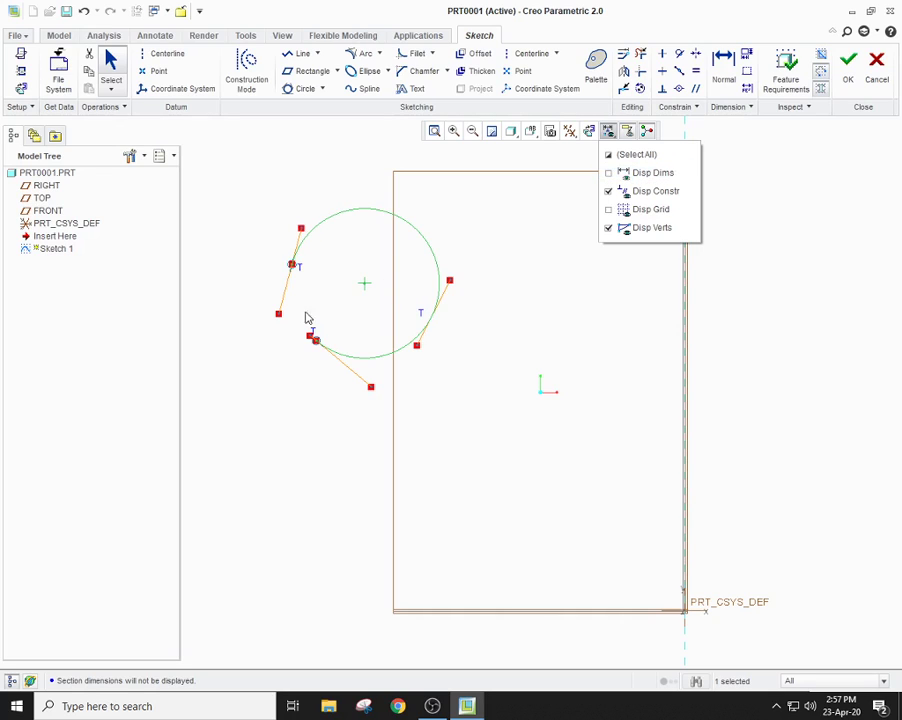
{"action": "left_click", "coordinate": [622, 174]}
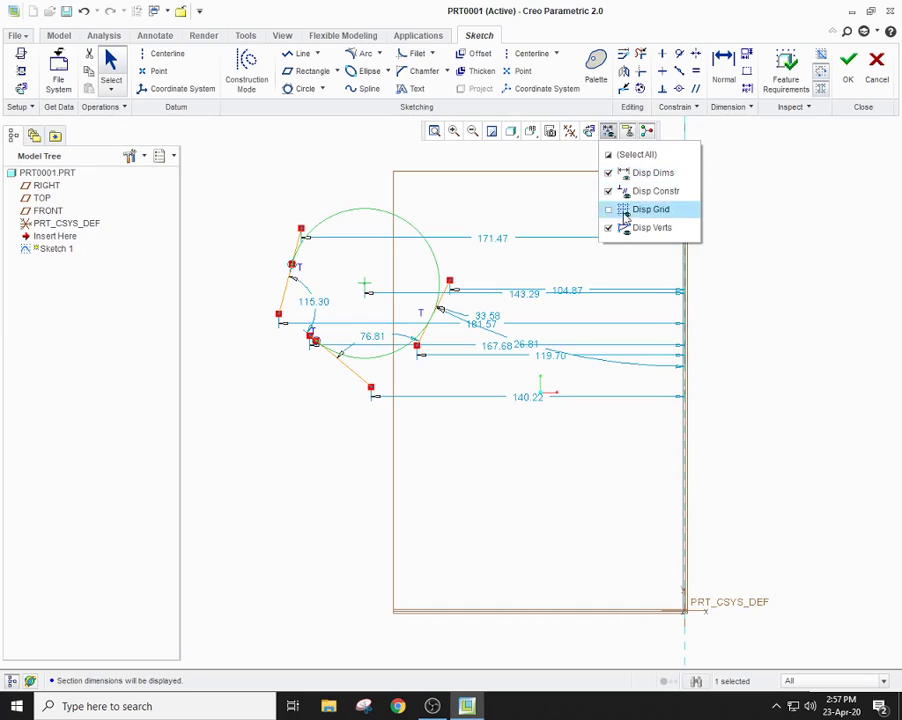
Step: Sketch two concentric arcs about the 3-tangent arc's center, a short one on its left side and a longer one wrapping underneath
{"action": "left_click", "coordinate": [379, 53]}
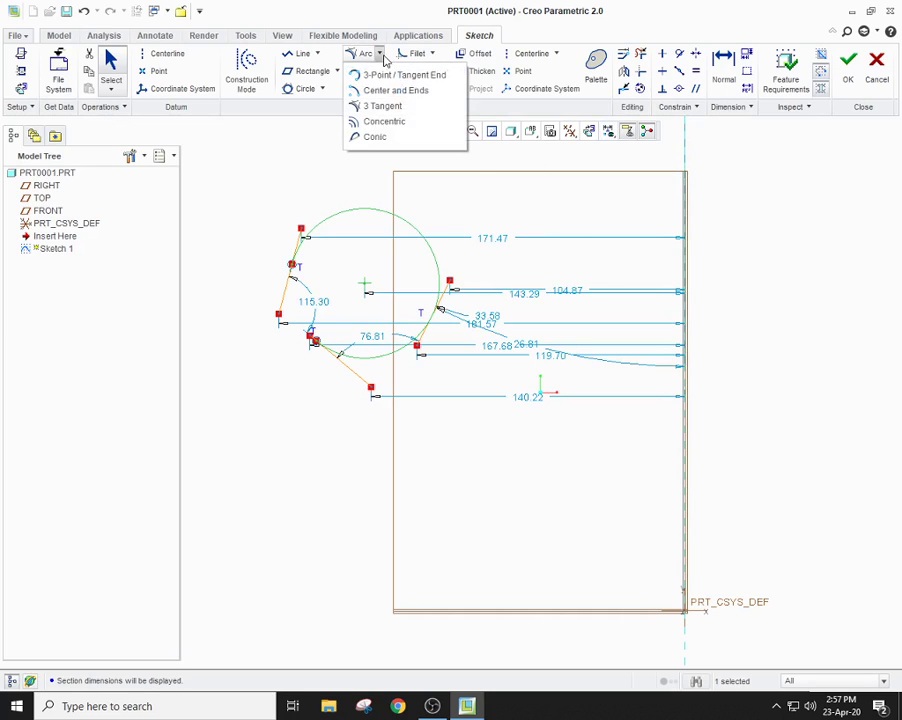
{"action": "left_click", "coordinate": [398, 123]}
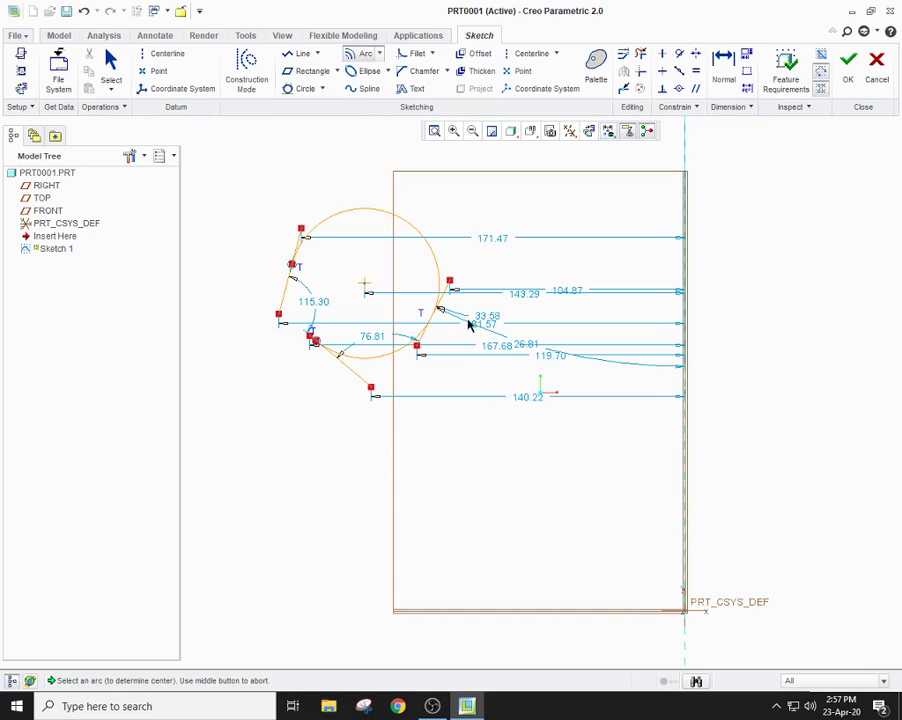
{"action": "left_click", "coordinate": [380, 54]}
{"action": "left_click", "coordinate": [381, 124]}
{"action": "left_click", "coordinate": [365, 289]}
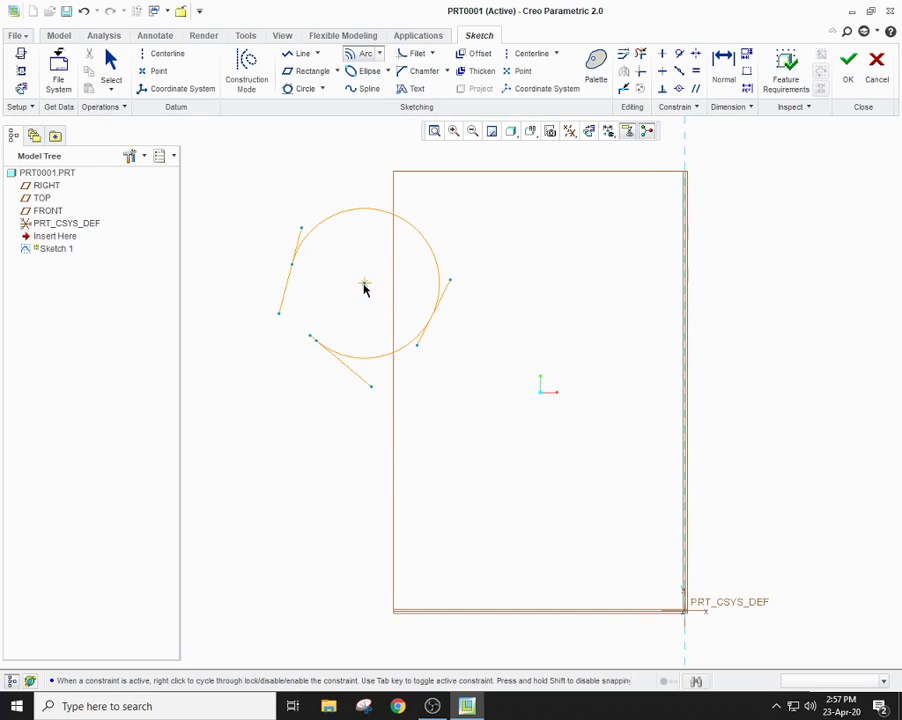
{"action": "left_click", "coordinate": [294, 389]}
{"action": "left_click", "coordinate": [260, 212]}
{"action": "left_click", "coordinate": [240, 194]}
{"action": "left_click", "coordinate": [497, 358]}
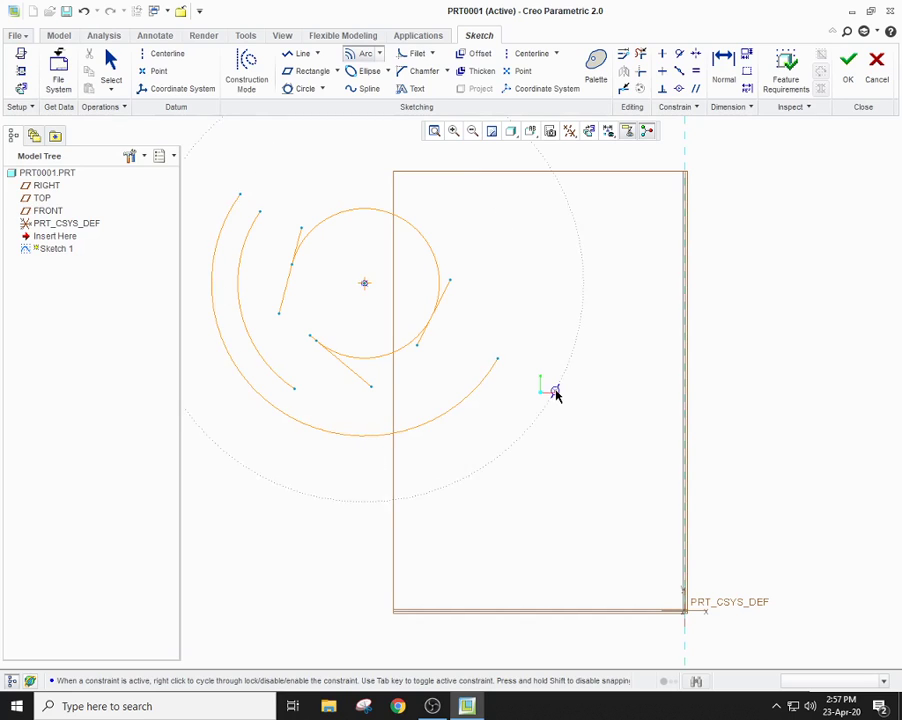
Step: Sketch two more concentric arcs about the same center with radii of about 94 and 75
{"action": "left_click", "coordinate": [548, 390]}
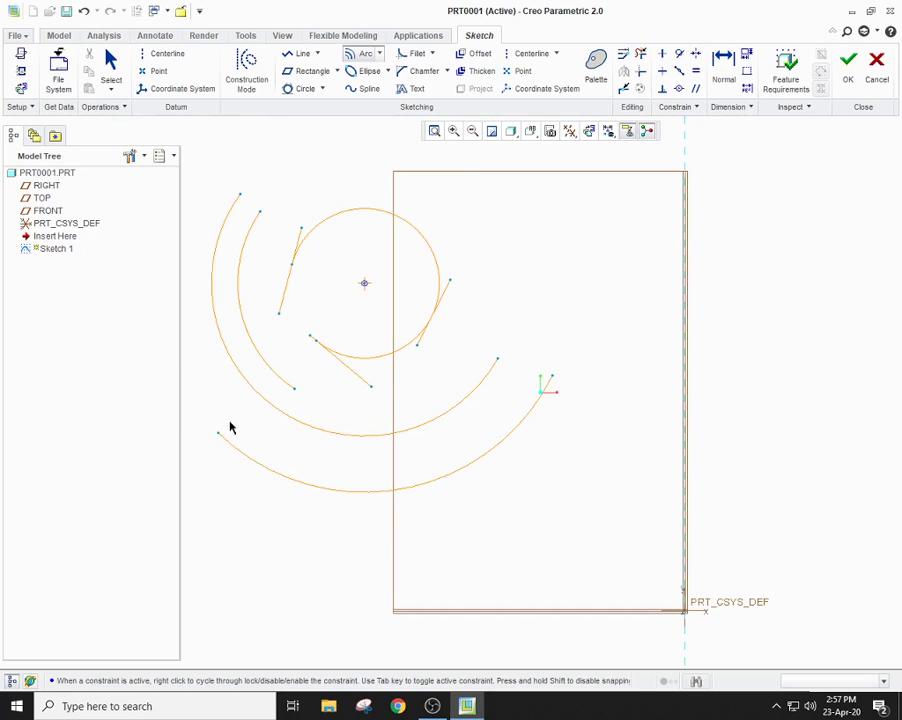
{"action": "left_click", "coordinate": [530, 284]}
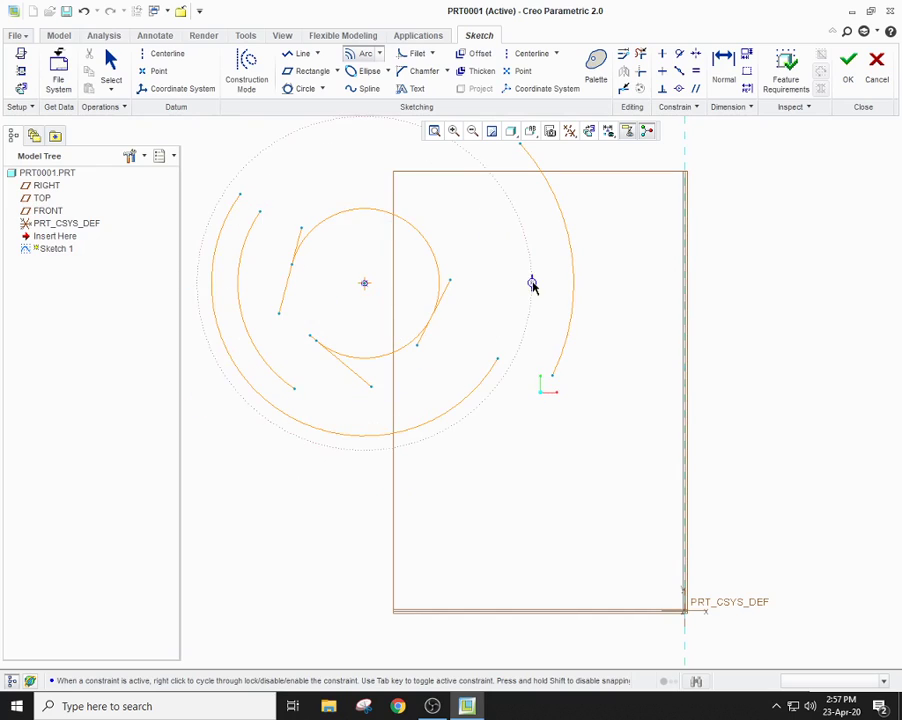
{"action": "left_click", "coordinate": [284, 478]}
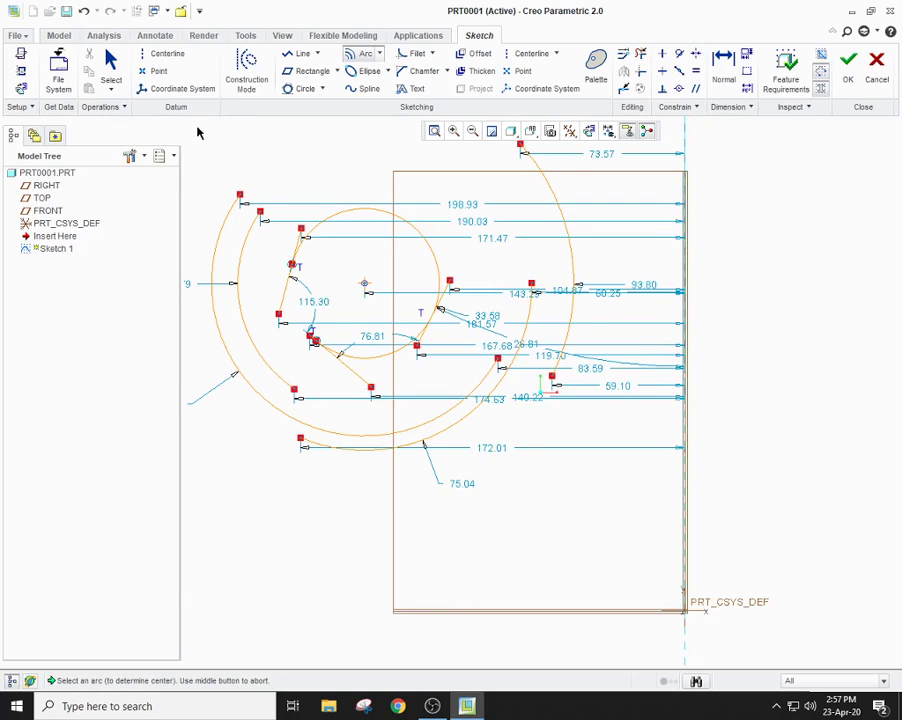
Step: Delete the 3-tangent arc, its three reference lines and all the concentric arcs from the sketch
{"action": "middle_click", "coordinate": [253, 165]}
{"action": "mouse_move", "coordinate": [205, 126]}
{"action": "left_mouse_down"}
{"action": "mouse_move", "coordinate": [596, 400]}
{"action": "mouse_move", "coordinate": [651, 455]}
{"action": "left_mouse_up"}
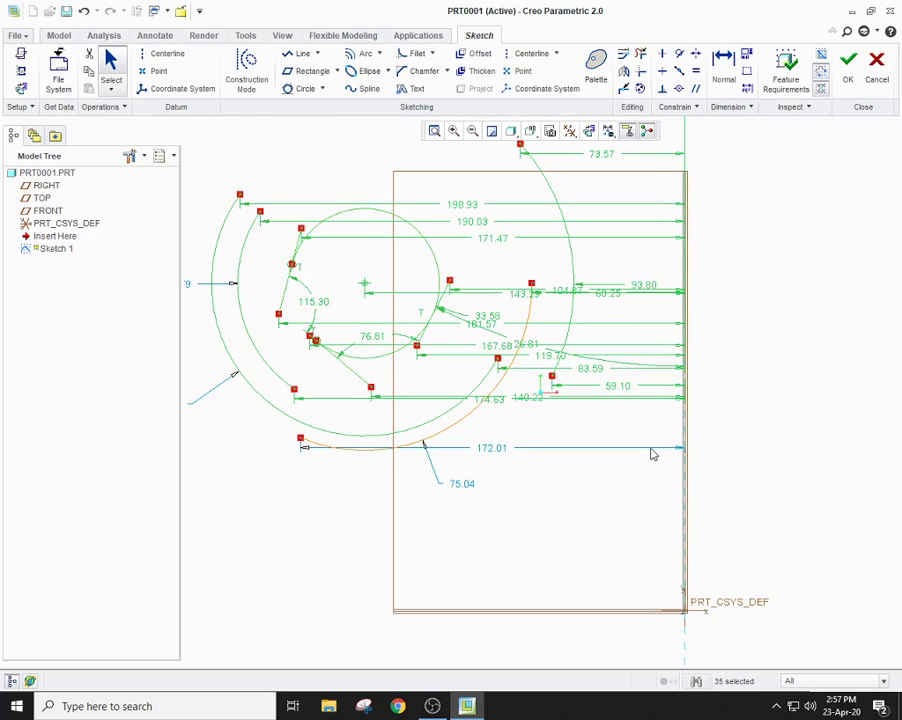
{"action": "key", "text": "Delete"}
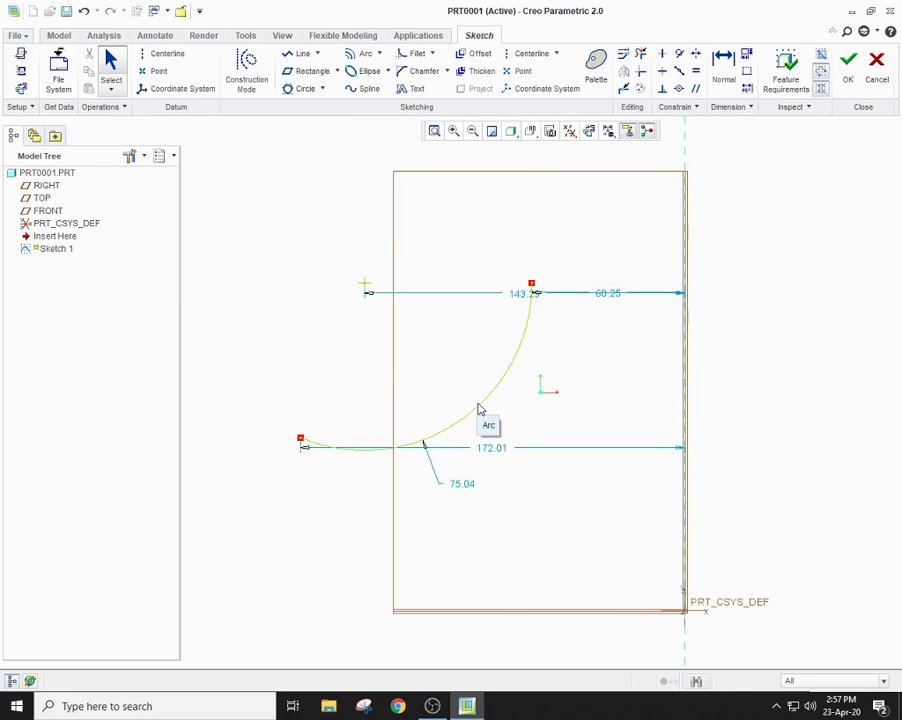
{"action": "left_click", "coordinate": [476, 407]}
{"action": "key", "text": "Delete"}
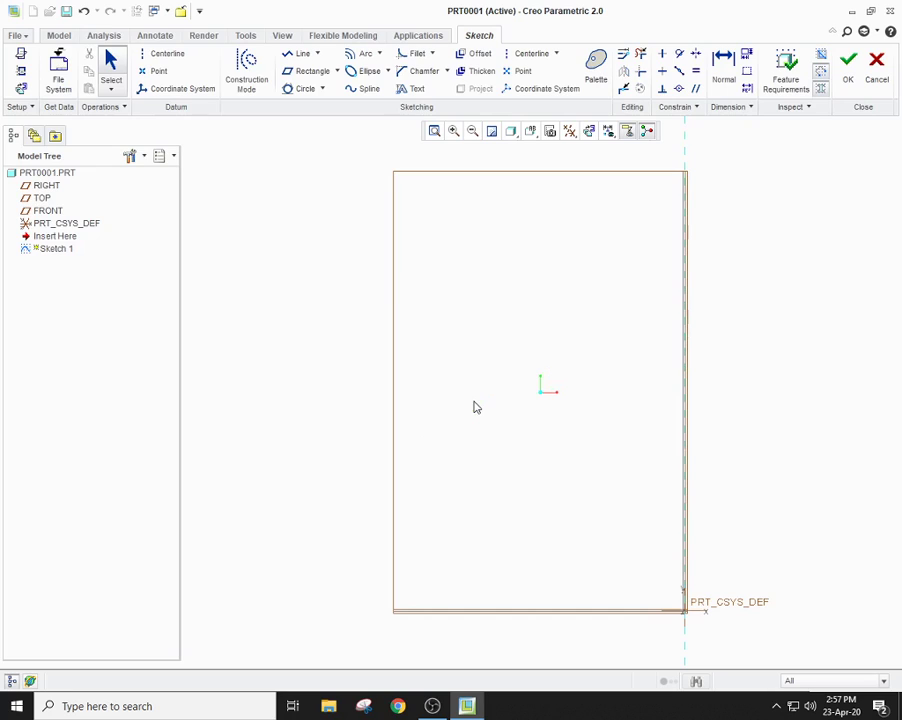
Step: Sketch a conic arc with rho 0.50 across the left edge of the datum plane outline, bulging up to the right
{"action": "left_click", "coordinate": [380, 54]}
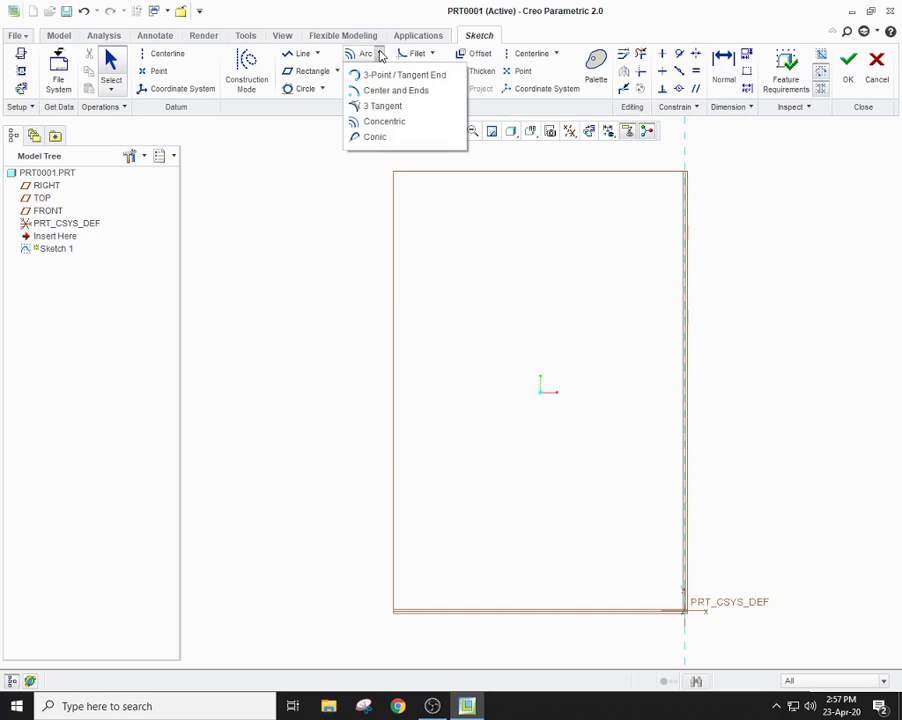
{"action": "left_click", "coordinate": [378, 137]}
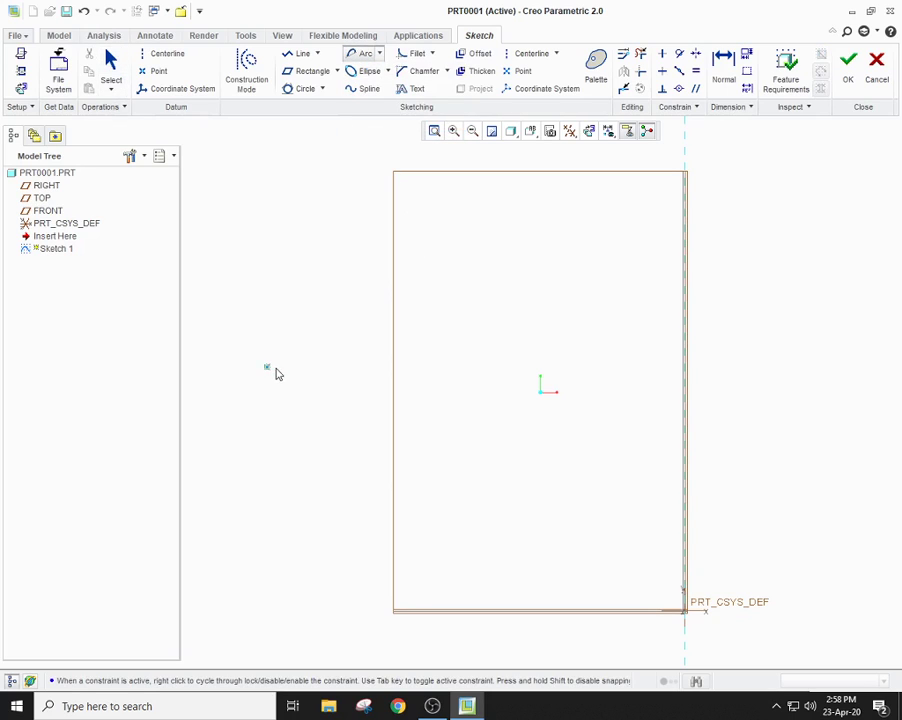
{"action": "left_click", "coordinate": [418, 384]}
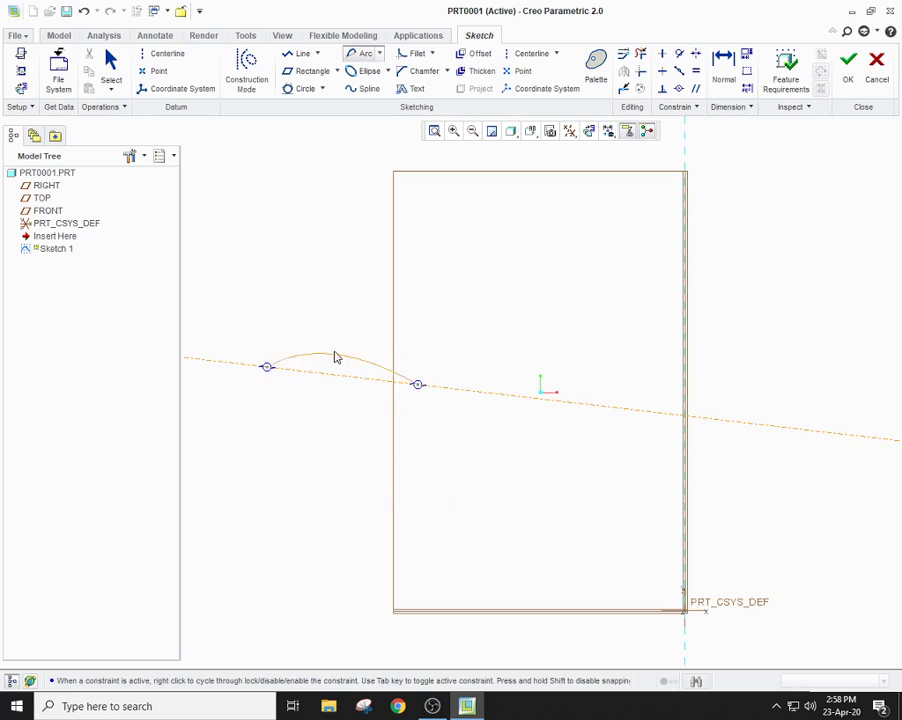
{"action": "left_click", "coordinate": [479, 296]}
{"action": "middle_click", "coordinate": [526, 362]}
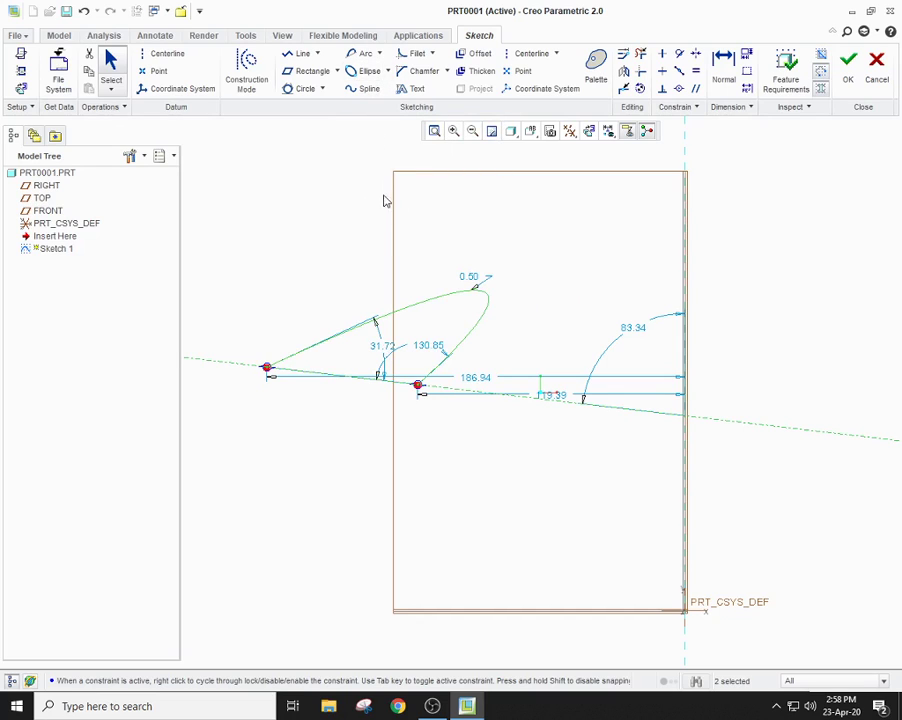
Step: Delete the conic arc from the sketch
{"action": "left_click", "coordinate": [424, 303]}
{"action": "key", "text": "Delete"}
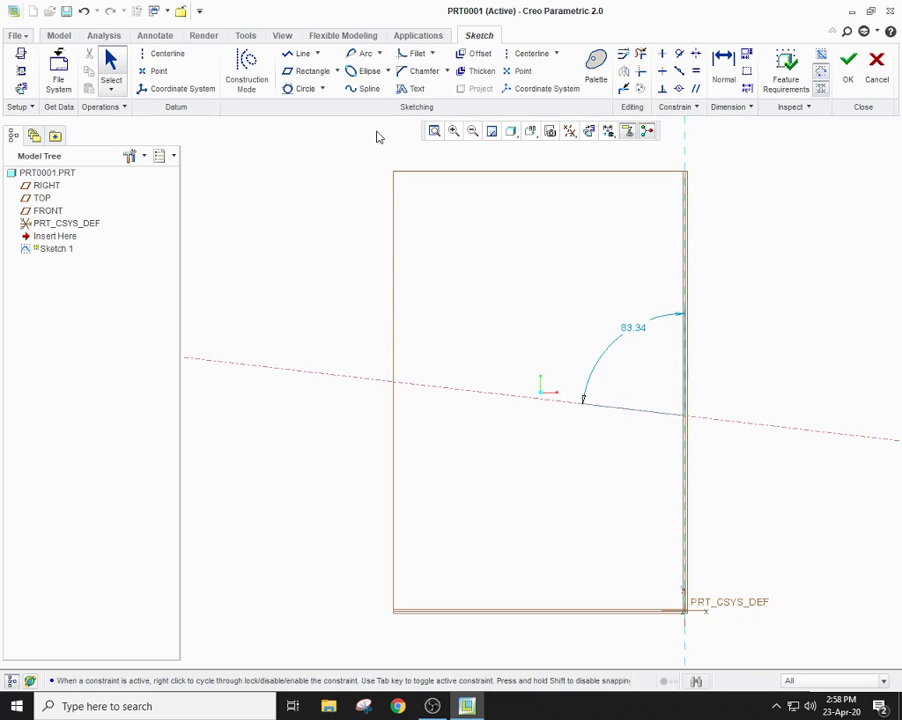
{"action": "mouse_move", "coordinate": [343, 175]}
{"action": "left_mouse_down"}
{"action": "mouse_move", "coordinate": [409, 267]}
{"action": "mouse_move", "coordinate": [631, 512]}
{"action": "left_mouse_up"}
Step: Sketch a horizontal axis-ends ellipse about 92 wide and 28 high across the left edge of the datum plane outline
{"action": "left_click", "coordinate": [388, 72]}
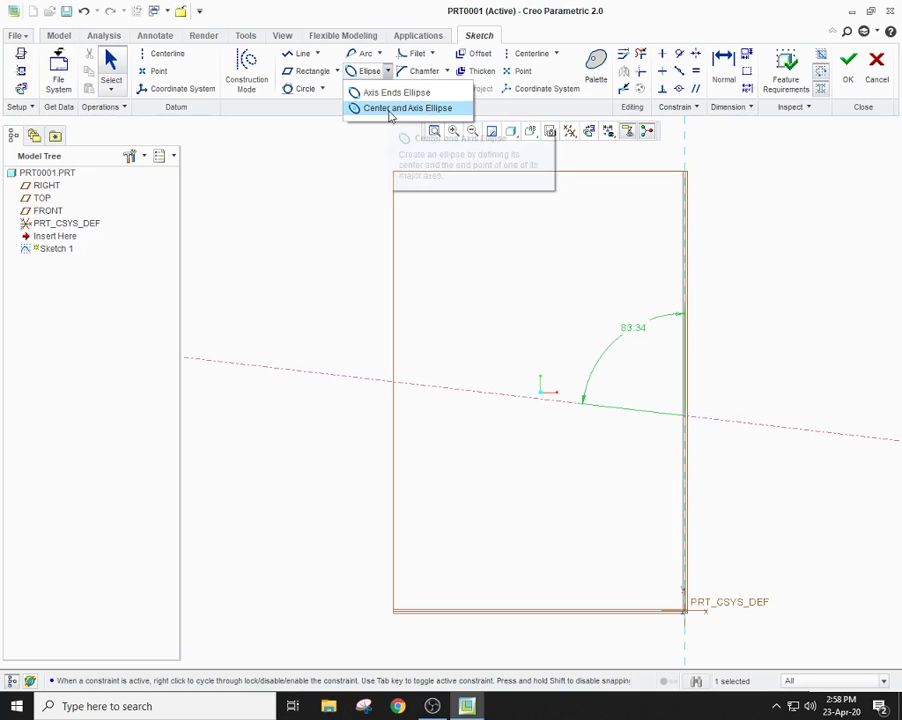
{"action": "left_click", "coordinate": [384, 96]}
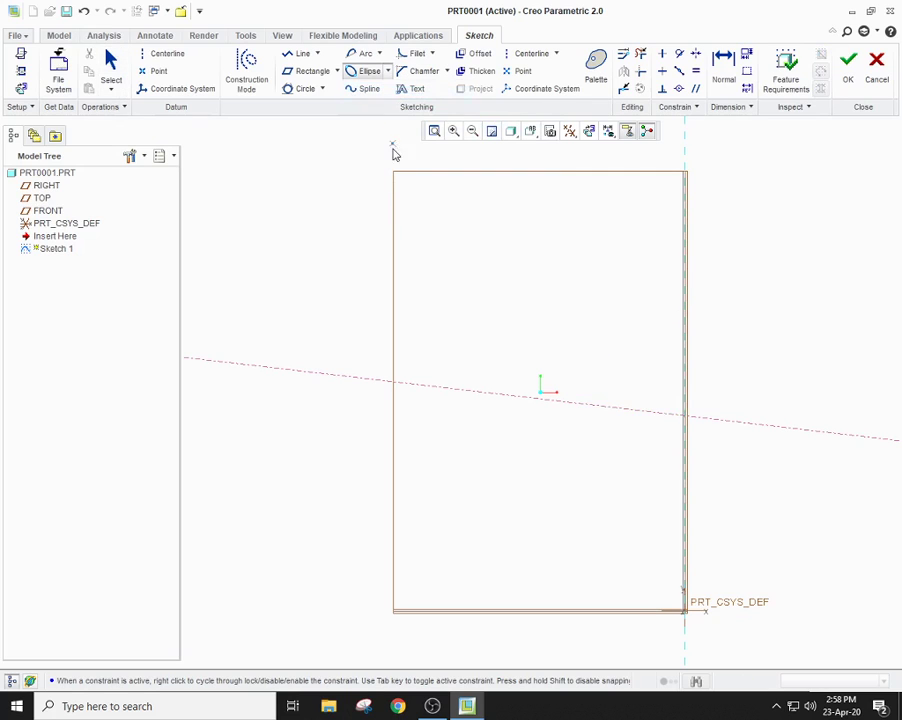
{"action": "left_click", "coordinate": [280, 271]}
{"action": "left_click", "coordinate": [485, 271]}
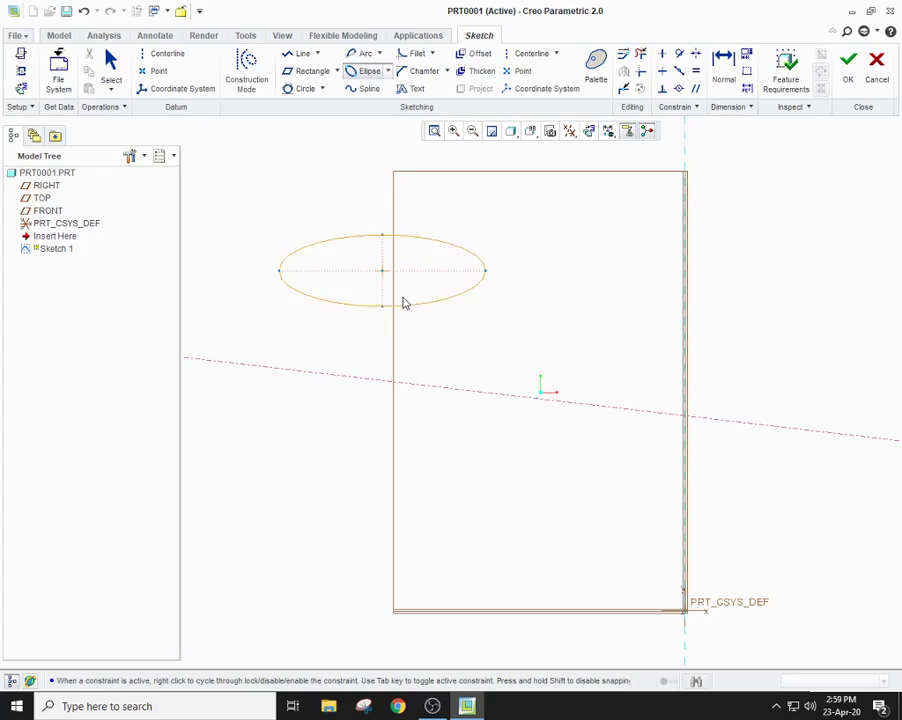
{"action": "left_click", "coordinate": [383, 243]}
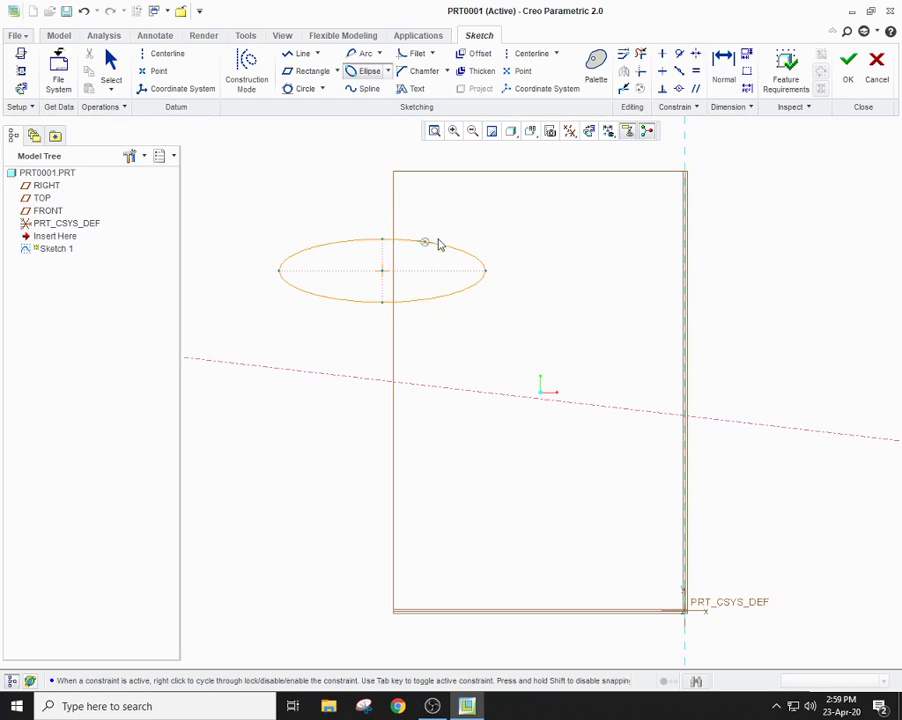
Step: Sketch a second axis-ends ellipse about 83 wide and 18 high across the vertical reference, horizontally aligned with the first ellipse
{"action": "left_click", "coordinate": [570, 270]}
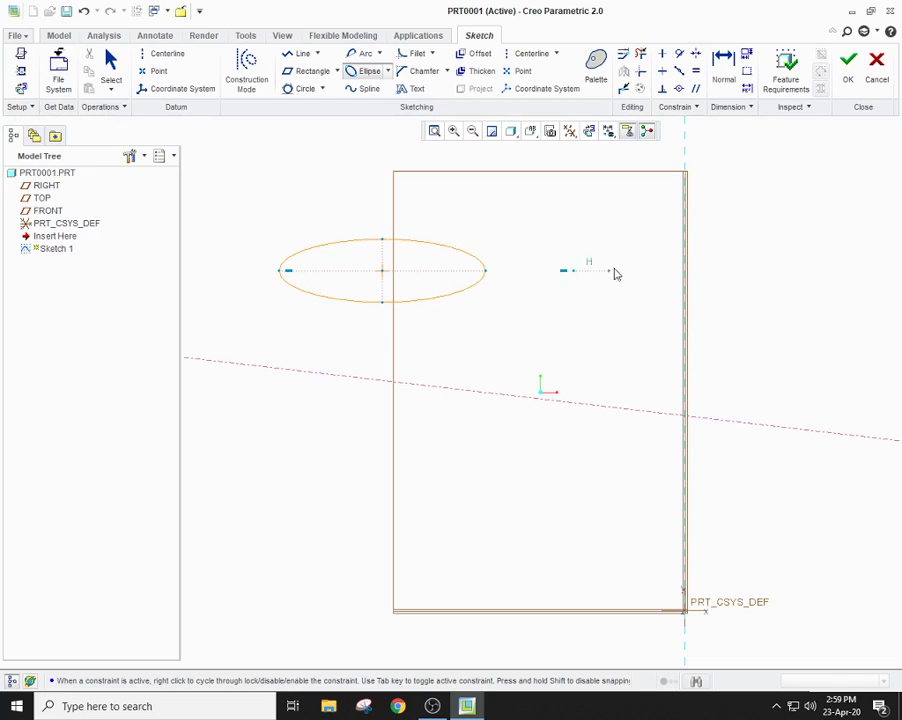
{"action": "left_click", "coordinate": [759, 271]}
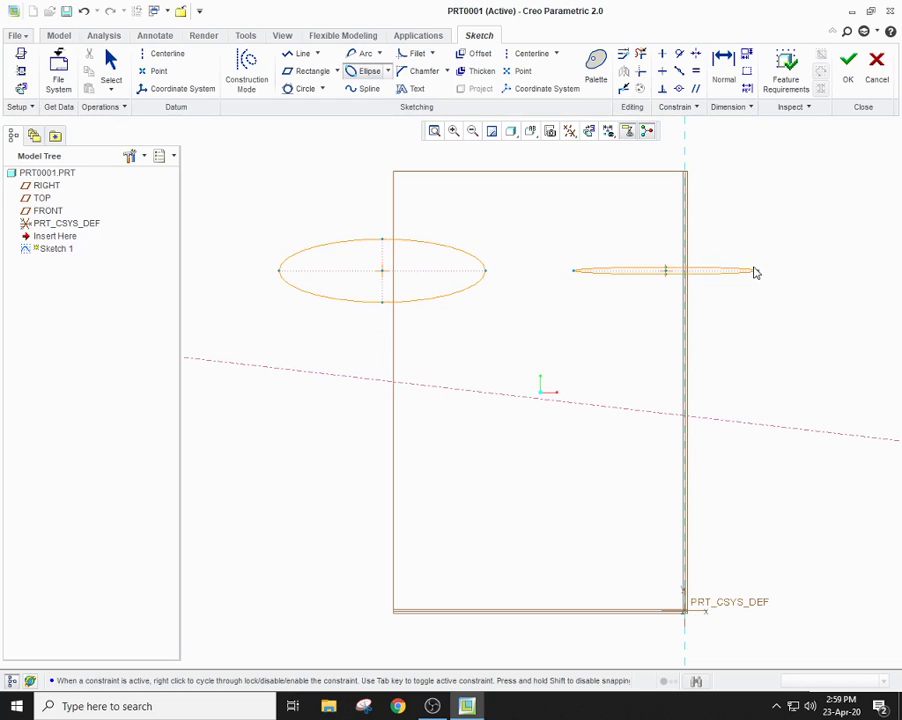
{"action": "left_click", "coordinate": [736, 252]}
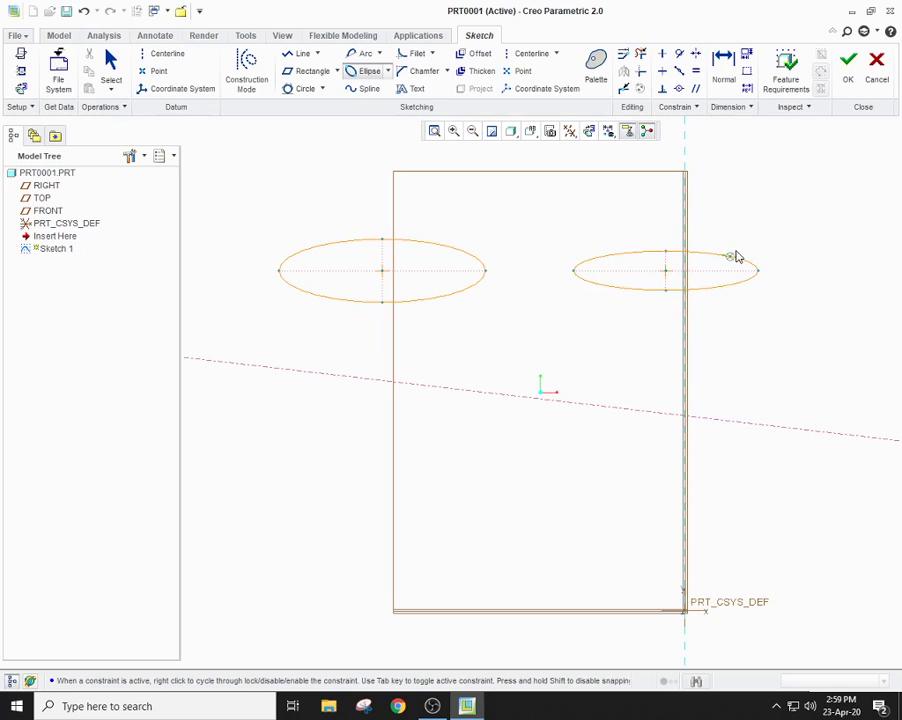
{"action": "middle_click", "coordinate": [738, 389]}
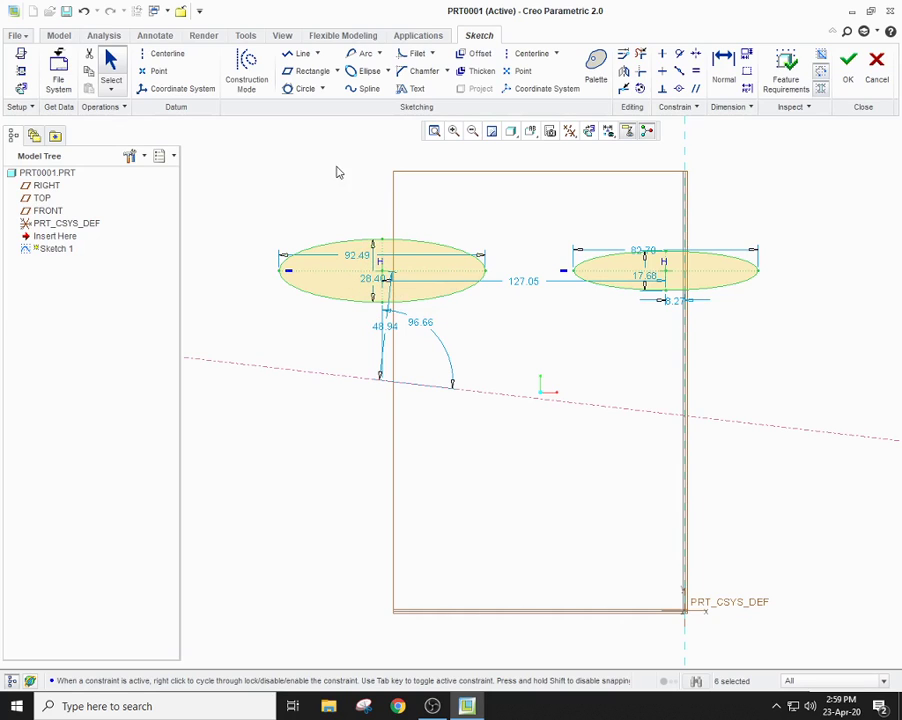
Step: Sketch a horizontal center-and-axis ellipse about 83 wide and 18 high in the lower part of the datum plane outline
{"action": "left_click", "coordinate": [389, 75]}
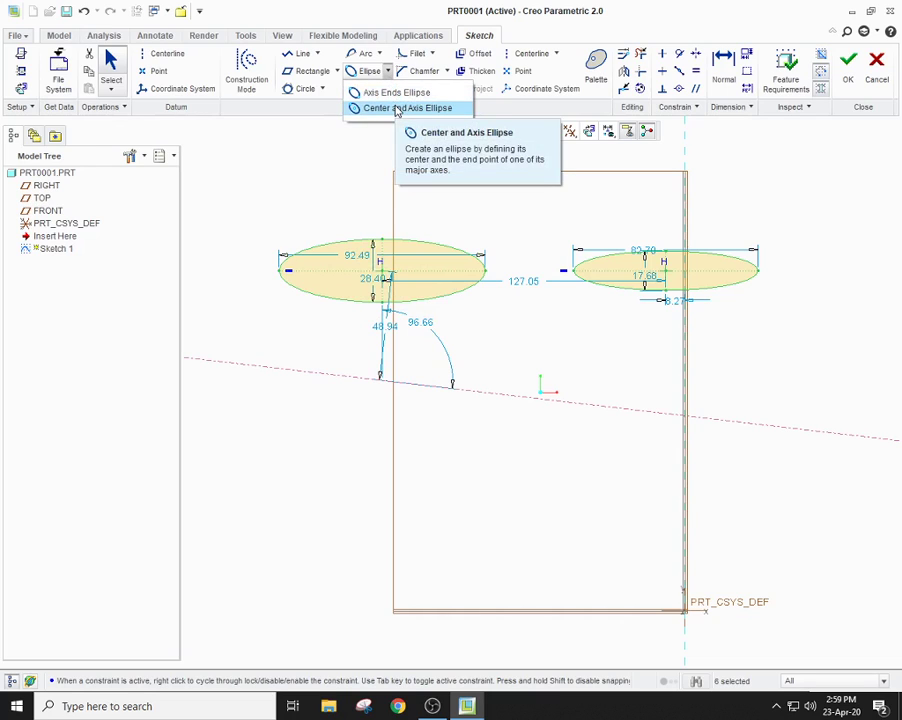
{"action": "left_click", "coordinate": [397, 108]}
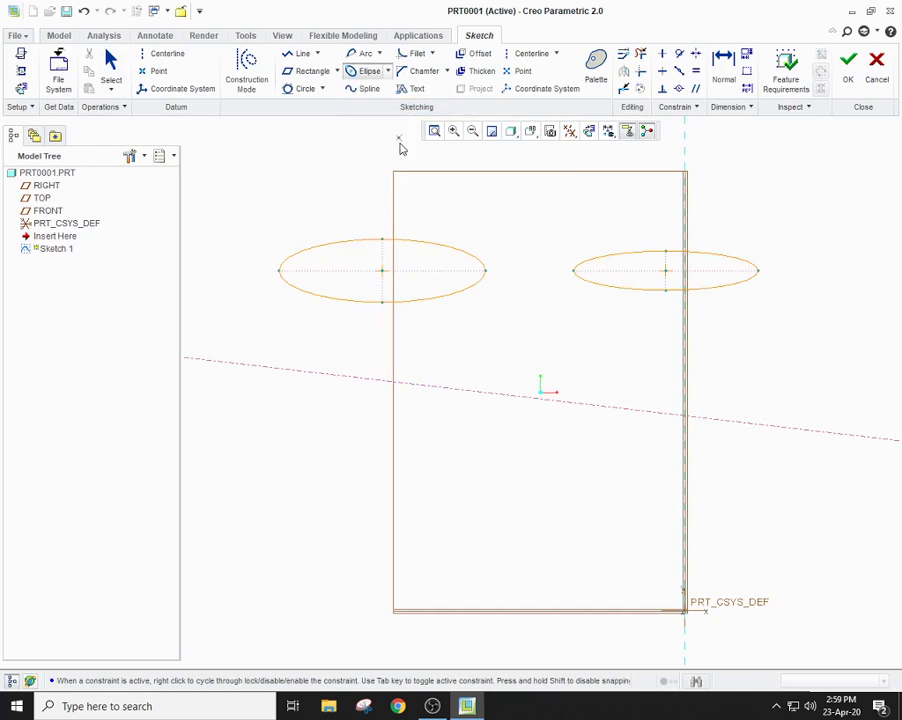
{"action": "left_click", "coordinate": [500, 511]}
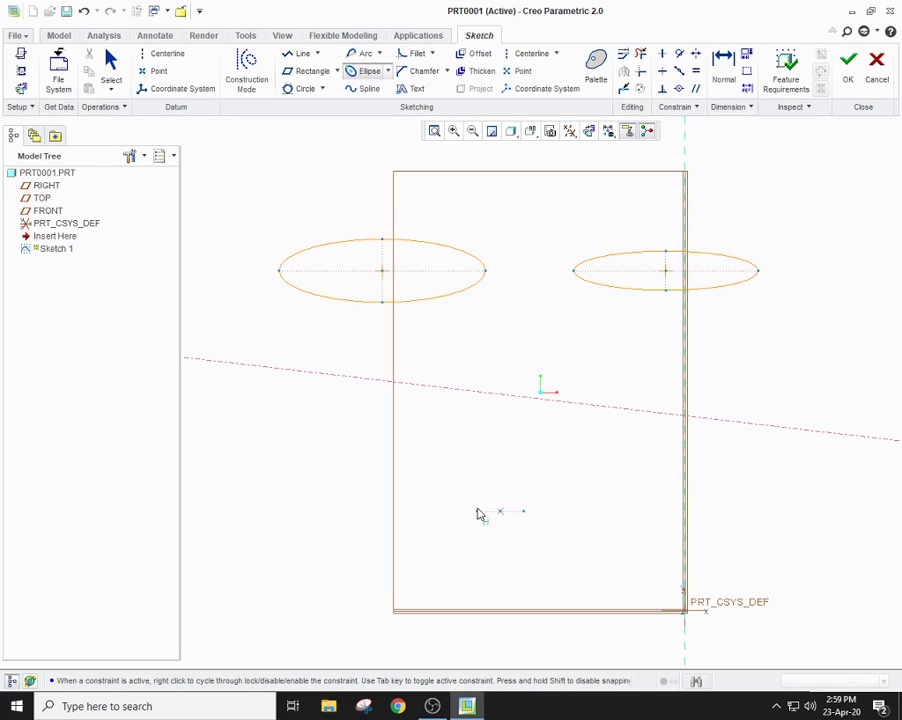
{"action": "left_click", "coordinate": [411, 513]}
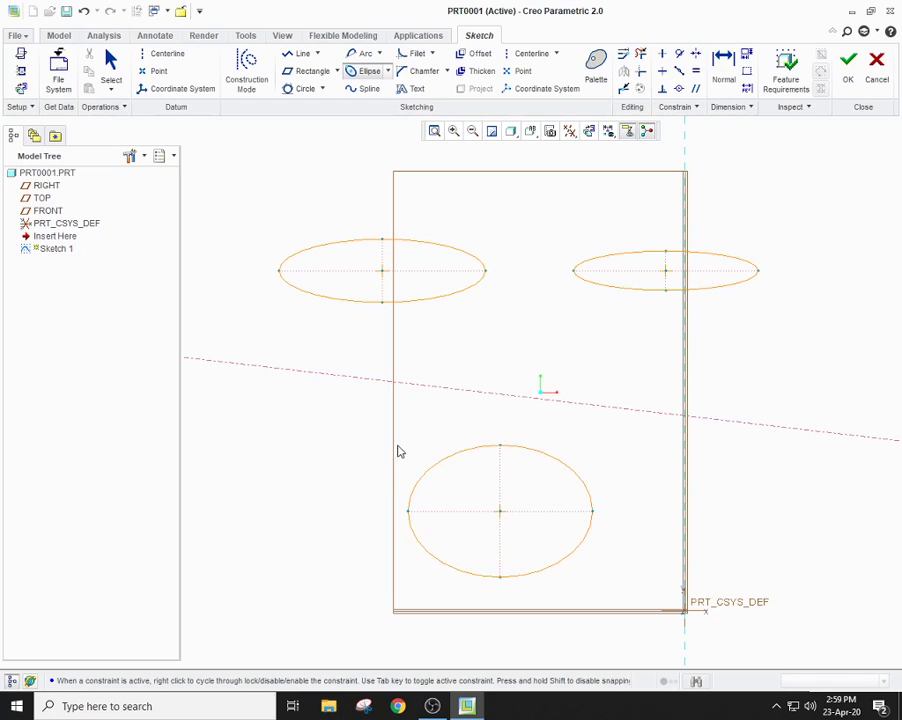
{"action": "left_click", "coordinate": [449, 495]}
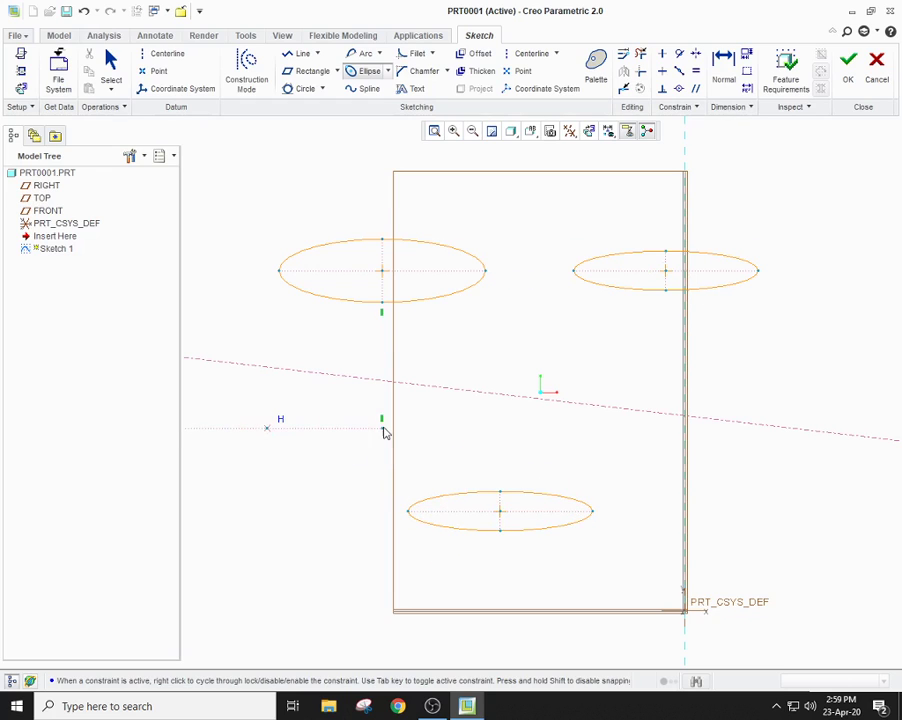
Step: Sketch another center-and-axis ellipse about 56 wide and 23 high outside the left edge of the datum plane outline
{"action": "left_click", "coordinate": [328, 428]}
{"action": "left_click", "coordinate": [345, 403]}
{"action": "middle_click", "coordinate": [369, 410]}
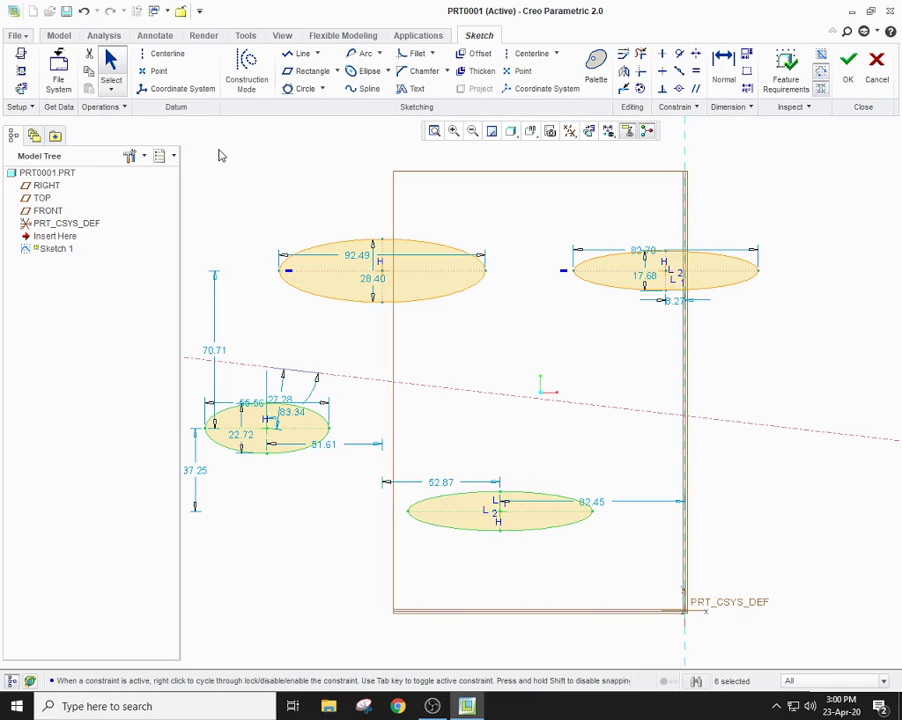
Step: Delete all four ellipses and their dimensions from the sketch
{"action": "mouse_move", "coordinate": [203, 141]}
{"action": "left_mouse_down"}
{"action": "mouse_move", "coordinate": [220, 180]}
{"action": "mouse_move", "coordinate": [568, 524]}
{"action": "mouse_move", "coordinate": [773, 598]}
{"action": "left_mouse_up"}
{"action": "key", "text": "Delete"}
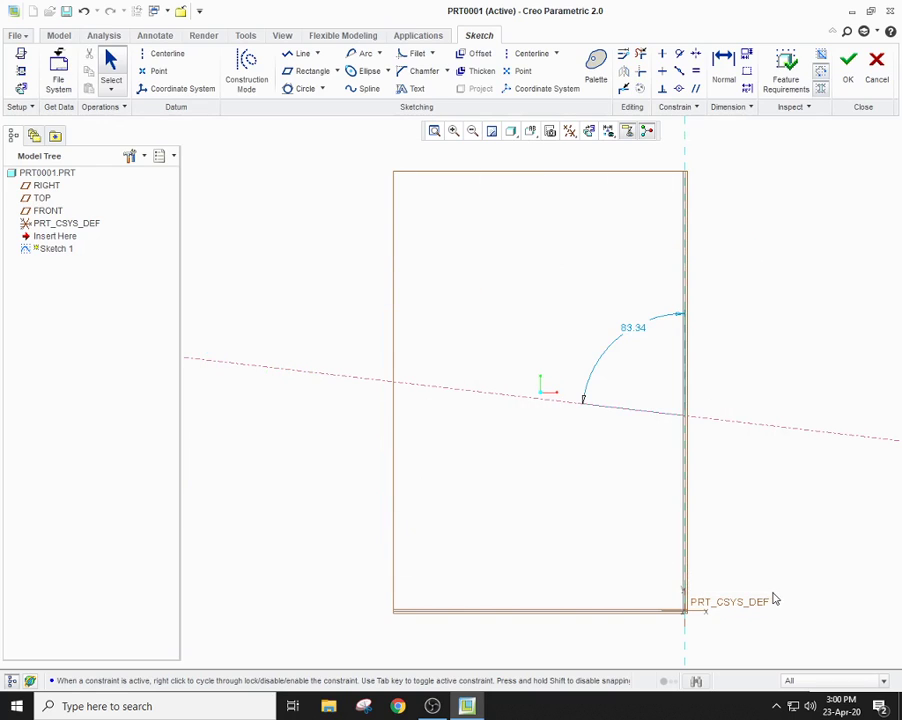
Step: Sketch a wavy eight-point spline above the slanted centerline, from about 189 to 19 away from the vertical reference
{"action": "left_click", "coordinate": [365, 91]}
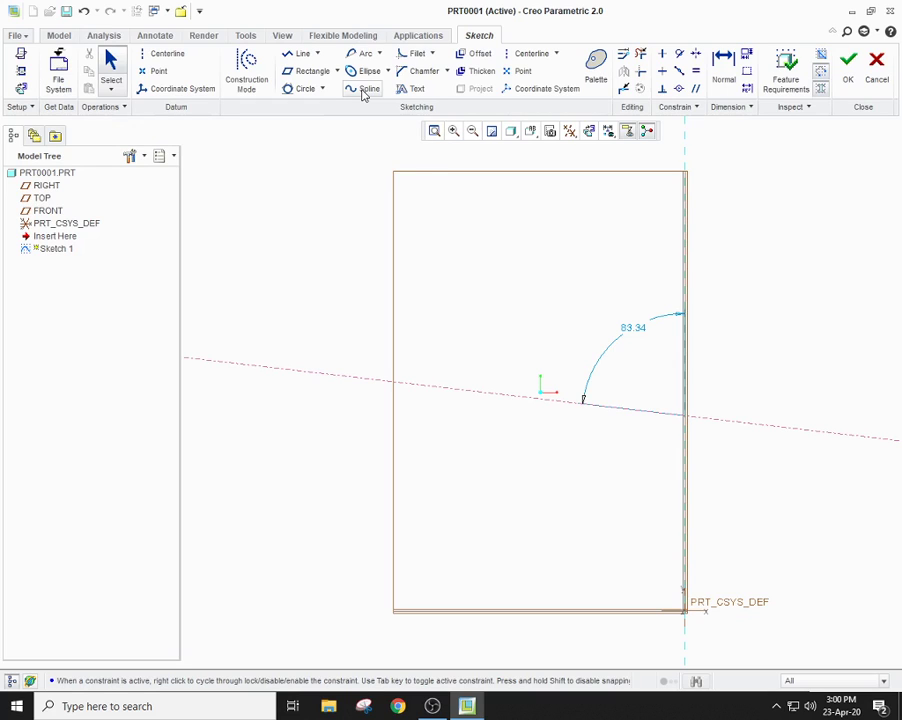
{"action": "left_click", "coordinate": [261, 270]}
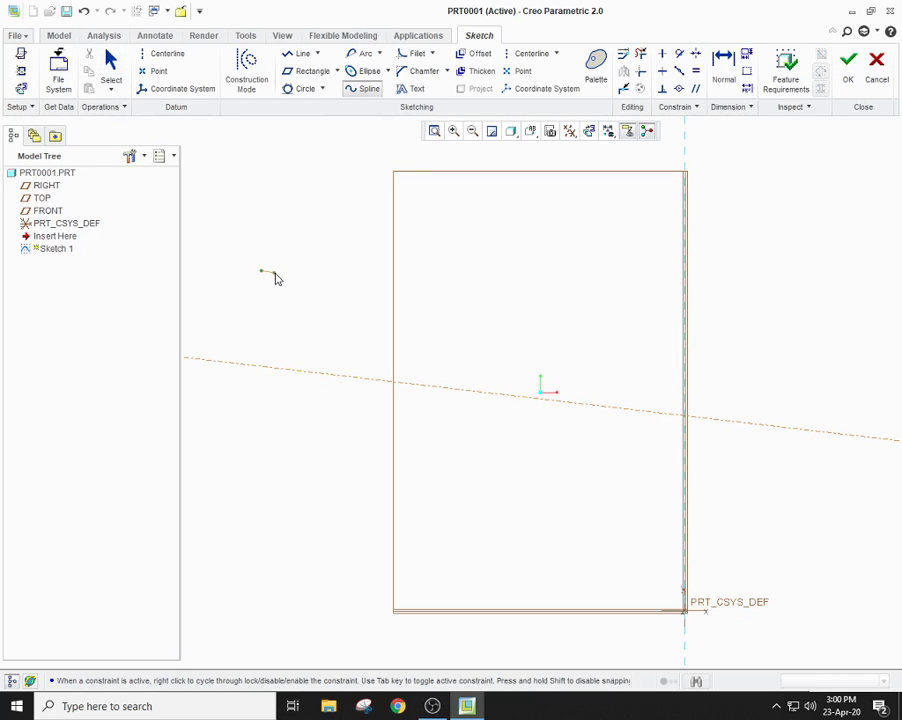
{"action": "left_click", "coordinate": [316, 228]}
{"action": "left_click", "coordinate": [352, 305]}
{"action": "left_click", "coordinate": [409, 254]}
{"action": "left_click", "coordinate": [456, 316]}
{"action": "left_click", "coordinate": [532, 288]}
{"action": "left_click", "coordinate": [600, 306]}
{"action": "left_click", "coordinate": [643, 307]}
{"action": "middle_click", "coordinate": [643, 308]}
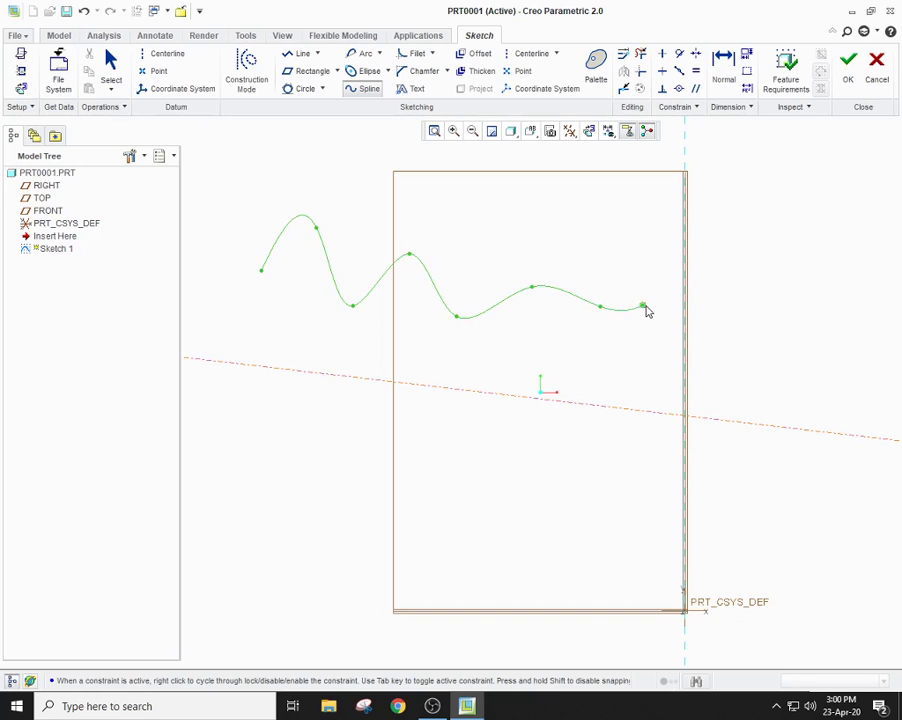
{"action": "middle_click", "coordinate": [648, 356]}
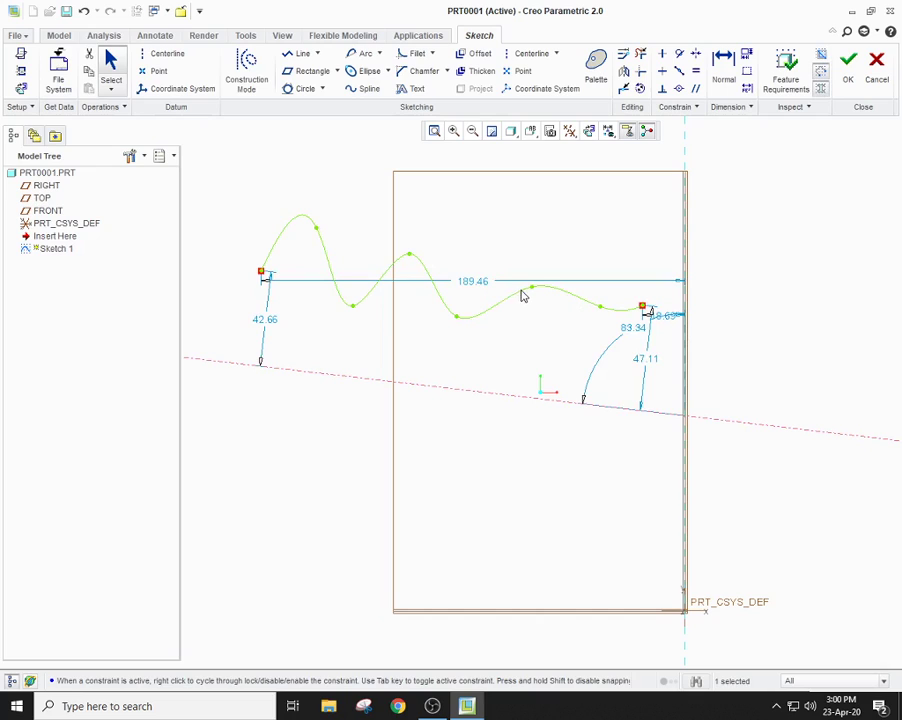
Step: Reshape the upper spline by moving several of its interior points into a deep valley, a shifted peak and a steeper drop
{"action": "mouse_move", "coordinate": [533, 292]}
{"action": "left_mouse_down"}
{"action": "mouse_move", "coordinate": [513, 237]}
{"action": "mouse_move", "coordinate": [565, 397]}
{"action": "mouse_move", "coordinate": [518, 260]}
{"action": "mouse_move", "coordinate": [560, 206]}
{"action": "mouse_move", "coordinate": [554, 286]}
{"action": "mouse_move", "coordinate": [565, 383]}
{"action": "mouse_move", "coordinate": [570, 284]}
{"action": "mouse_move", "coordinate": [411, 258]}
{"action": "mouse_move", "coordinate": [411, 217]}
{"action": "mouse_move", "coordinate": [411, 375]}
{"action": "left_mouse_up"}
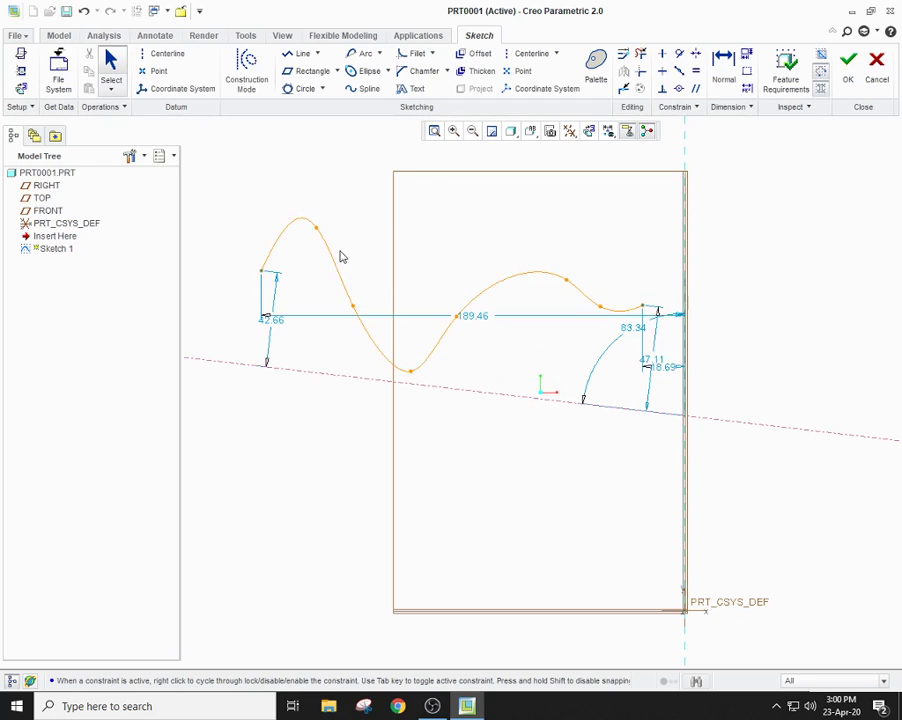
{"action": "left_click_drag", "start_coordinate": [304, 219], "coordinate": [372, 204]}
{"action": "left_click_drag", "start_coordinate": [352, 310], "coordinate": [402, 252]}
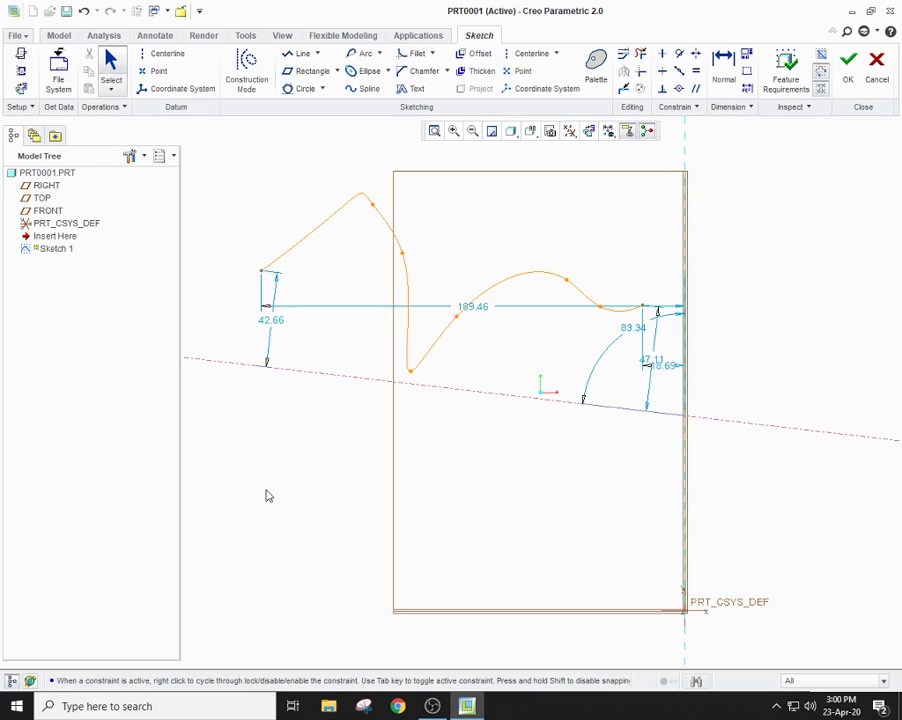
Step: Sketch a second wavy spline with nine points below the slanted centerline, its start vertically aligned with the first spline's start
{"action": "left_click", "coordinate": [366, 89]}
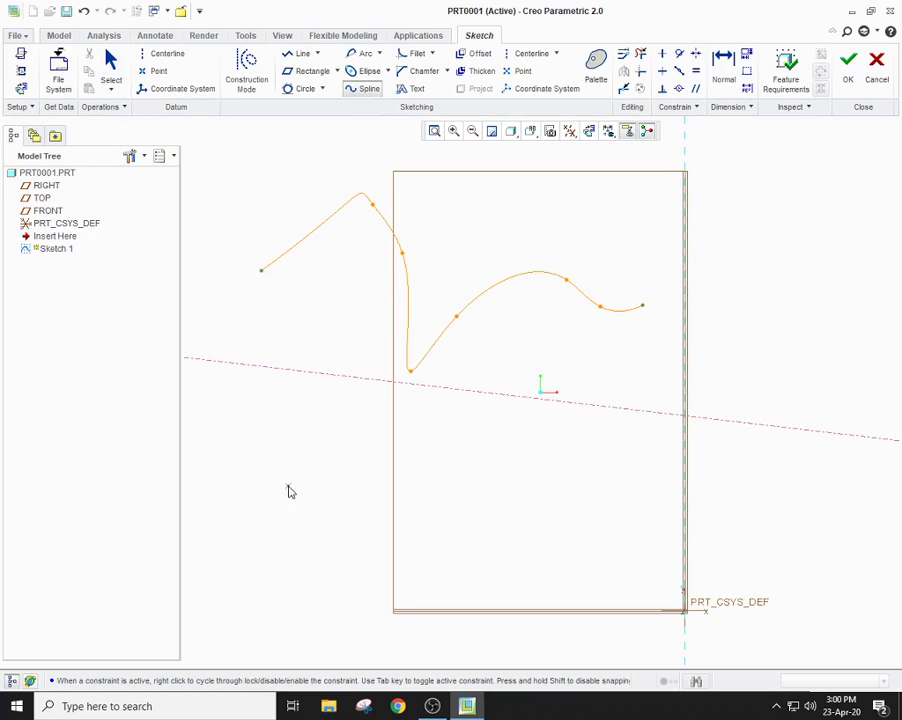
{"action": "left_click", "coordinate": [261, 494]}
{"action": "left_click", "coordinate": [345, 513]}
{"action": "left_click", "coordinate": [335, 459]}
{"action": "left_click", "coordinate": [412, 465]}
{"action": "left_click", "coordinate": [424, 533]}
{"action": "left_click", "coordinate": [515, 570]}
{"action": "left_click", "coordinate": [509, 498]}
{"action": "left_click", "coordinate": [621, 504]}
{"action": "left_click", "coordinate": [729, 514]}
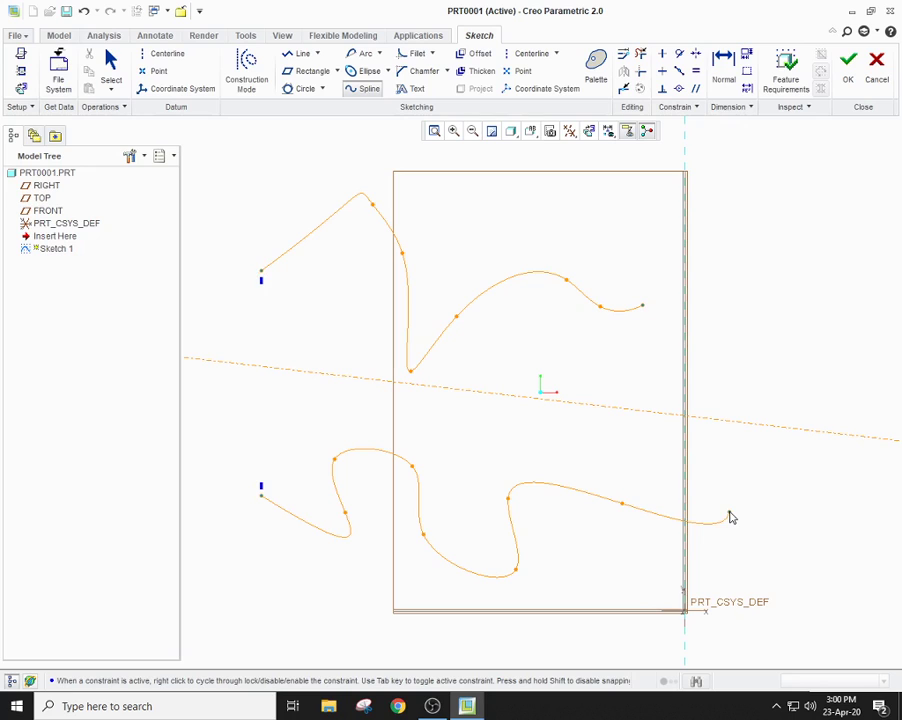
{"action": "middle_click", "coordinate": [730, 515]}
{"action": "middle_click", "coordinate": [607, 554]}
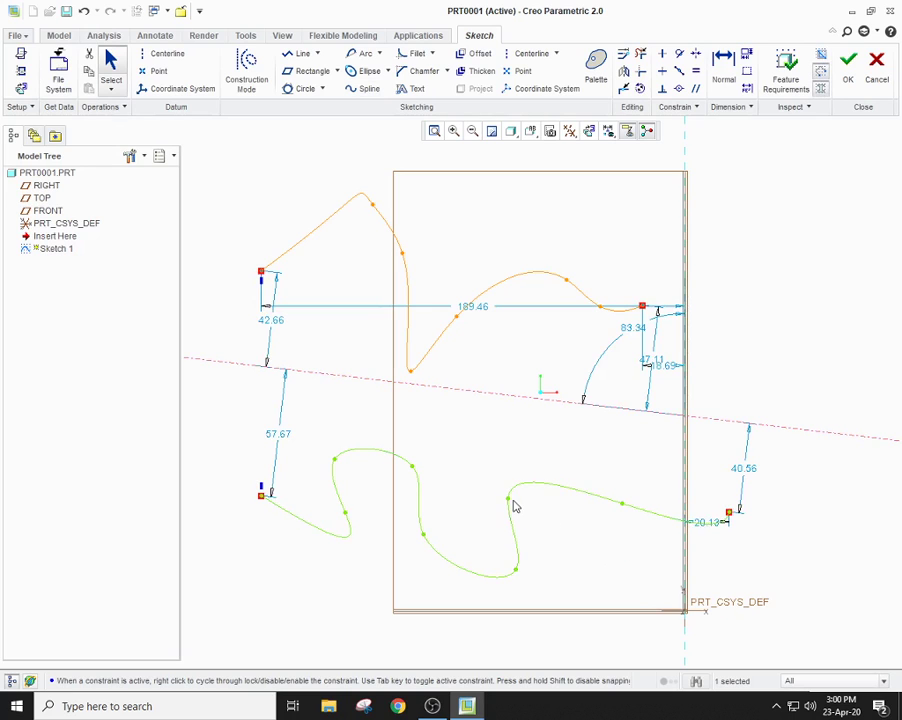
Step: Reshape the lower spline by moving its interior points, stretching the right valley and folding the left part into a narrow loop
{"action": "left_click", "coordinate": [488, 483]}
{"action": "left_click_drag", "start_coordinate": [488, 483], "coordinate": [583, 577]}
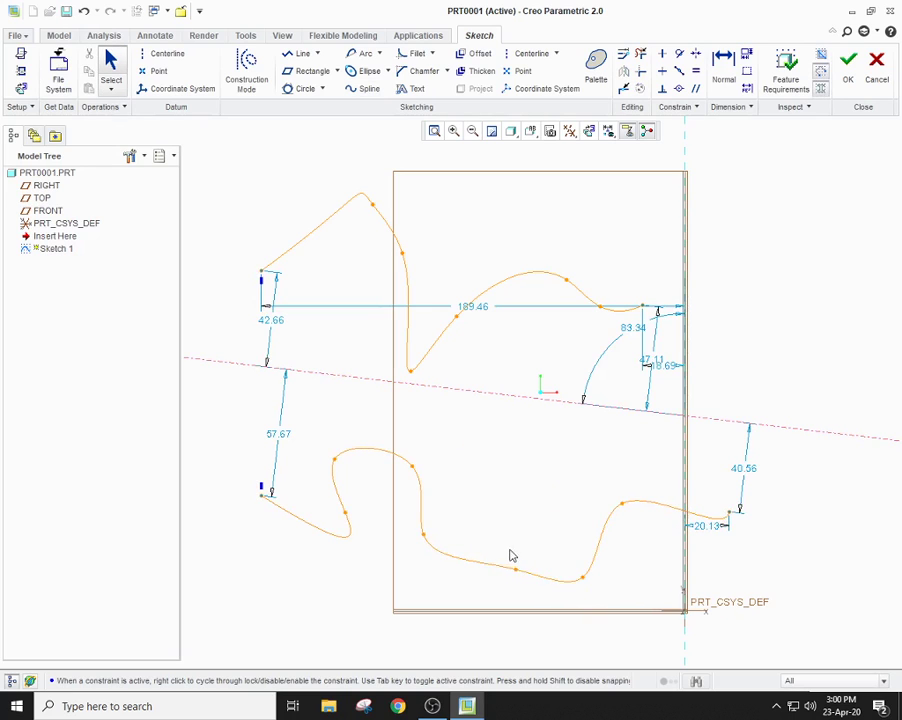
{"action": "left_click_drag", "start_coordinate": [424, 541], "coordinate": [388, 504]}
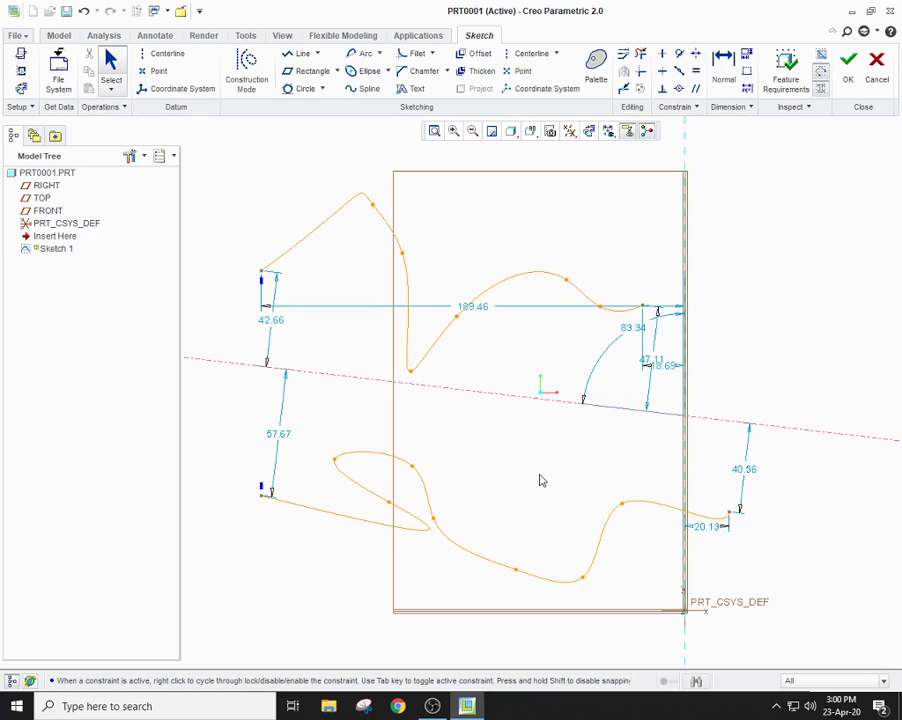
Step: Delete both splines and their dimensions from the sketch
{"action": "mouse_move", "coordinate": [225, 157]}
{"action": "left_mouse_down"}
{"action": "mouse_move", "coordinate": [600, 499]}
{"action": "mouse_move", "coordinate": [818, 630]}
{"action": "left_mouse_up"}
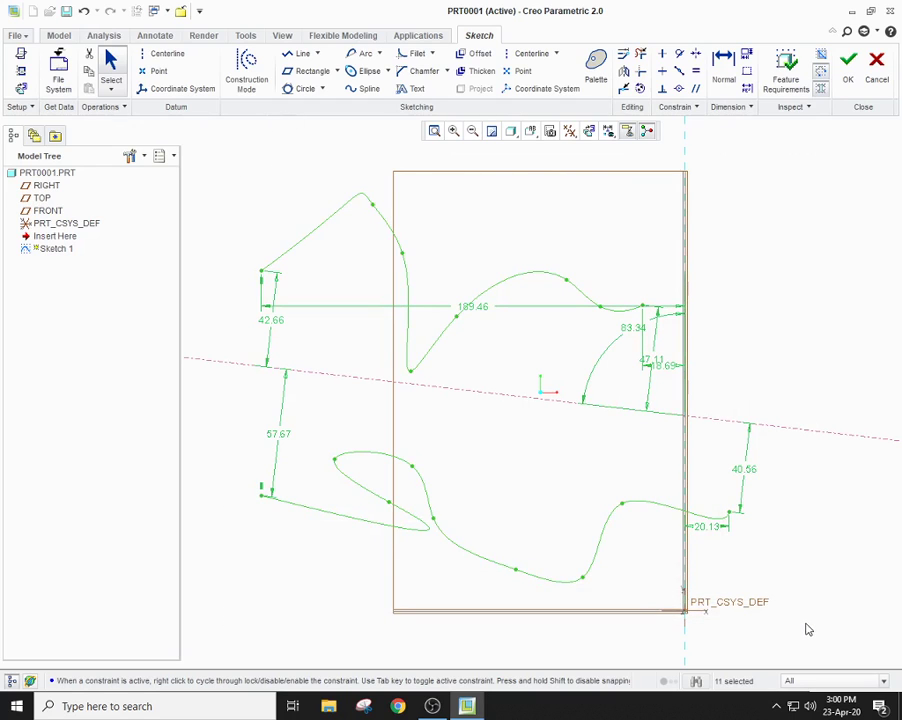
{"action": "key", "text": "Delete"}
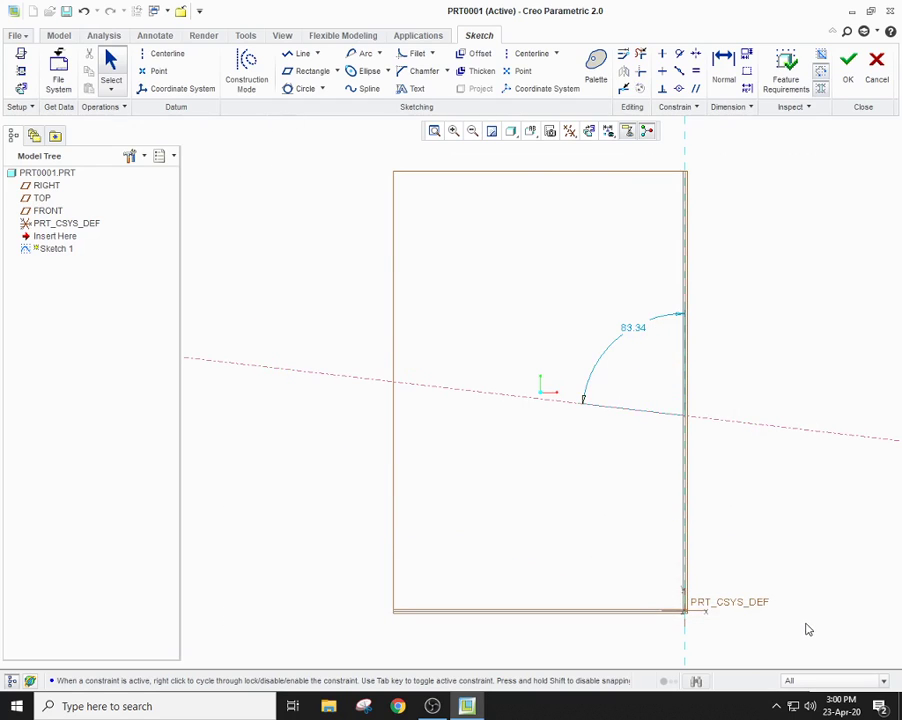
Step: Sketch a corner rectangle about 90 wide and 62.5 high above the slanted centerline, across the datum plane outline's left edge
{"action": "left_click", "coordinate": [435, 57]}
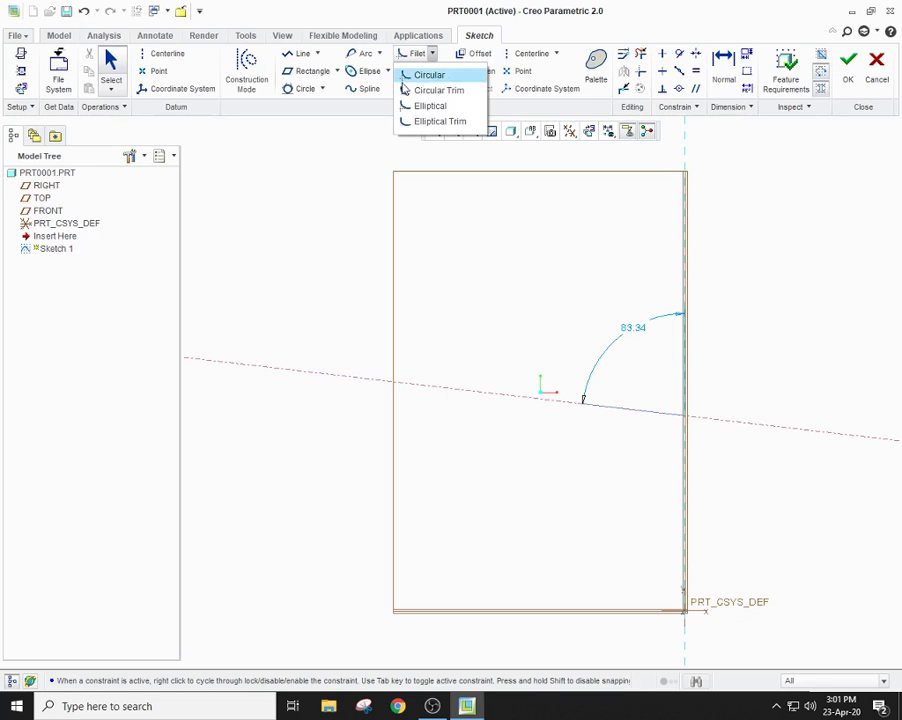
{"action": "left_click", "coordinate": [337, 71]}
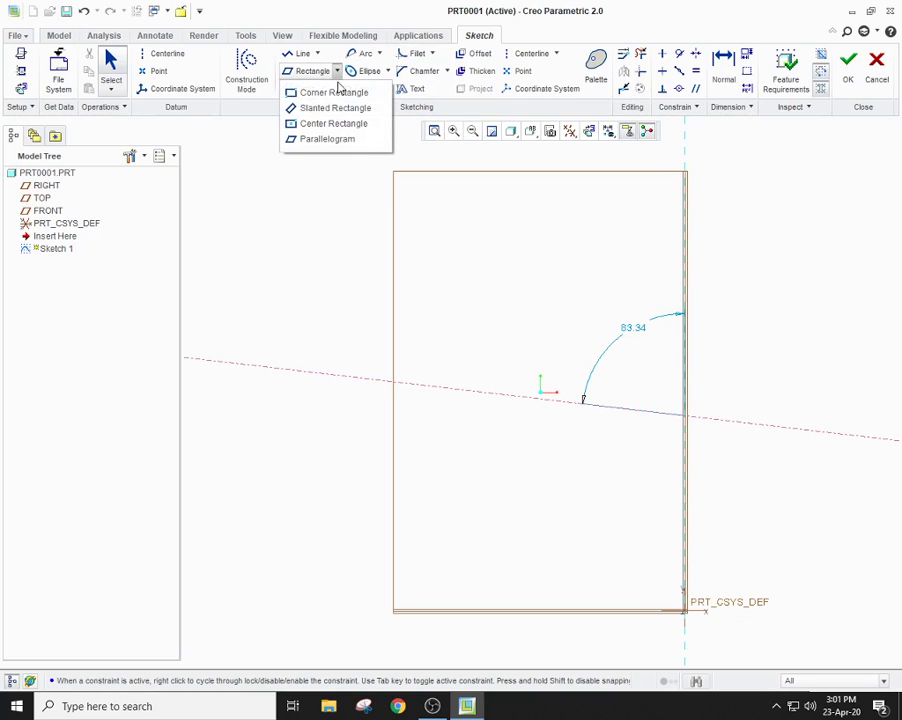
{"action": "left_click", "coordinate": [334, 92]}
{"action": "left_click", "coordinate": [296, 181]}
{"action": "left_click", "coordinate": [497, 321]}
{"action": "middle_click", "coordinate": [580, 308]}
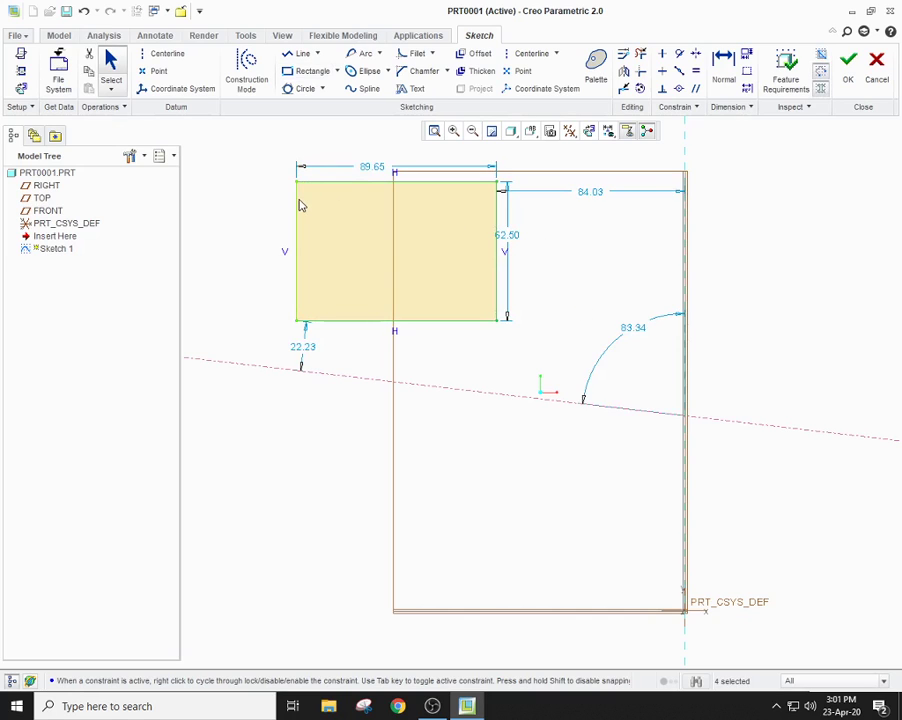
Step: Round the rectangle's upper-left corner with a Circular fillet of radius about 12 and inspect it up close
{"action": "left_click", "coordinate": [432, 54]}
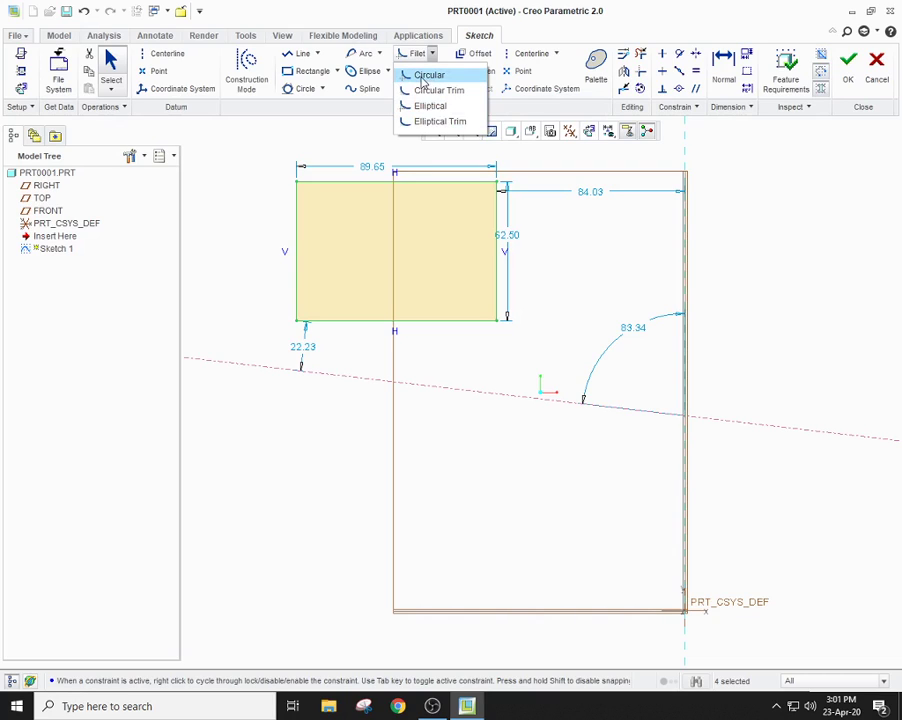
{"action": "left_click", "coordinate": [424, 80]}
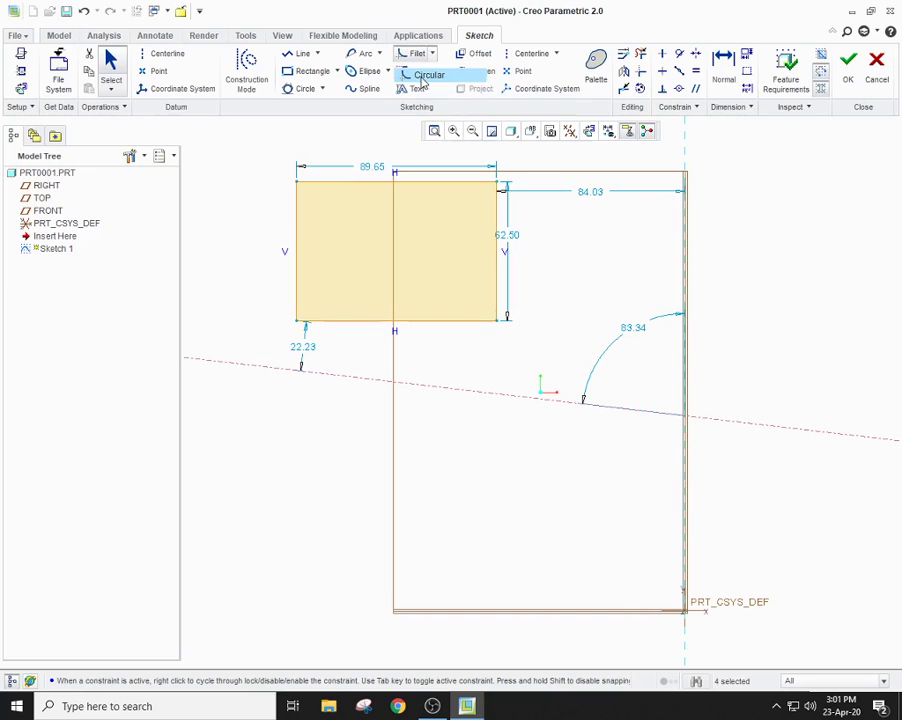
{"action": "left_click", "coordinate": [324, 185]}
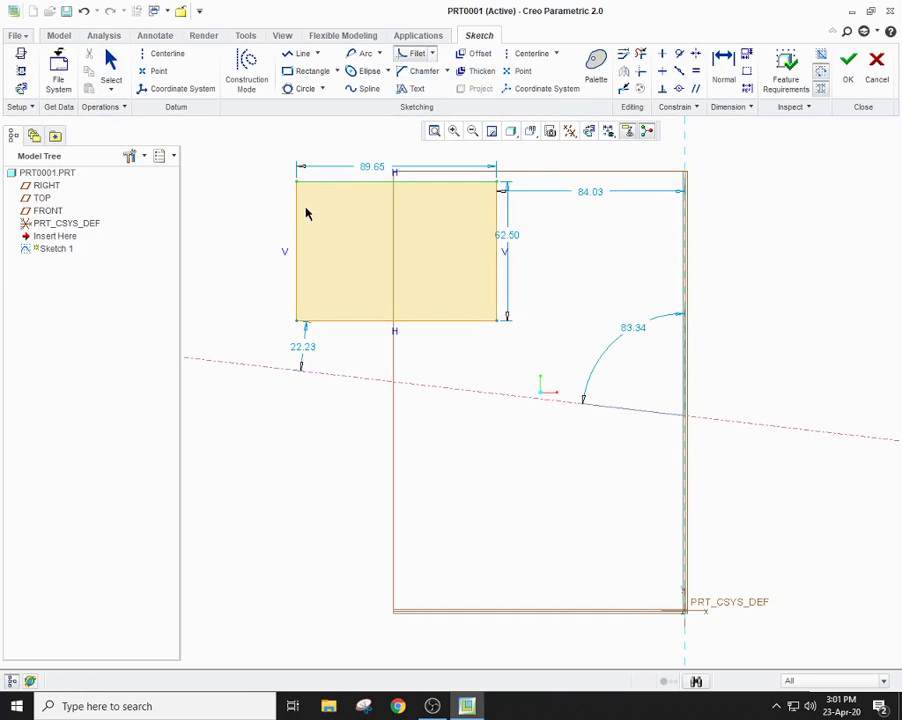
{"action": "left_click", "coordinate": [297, 218]}
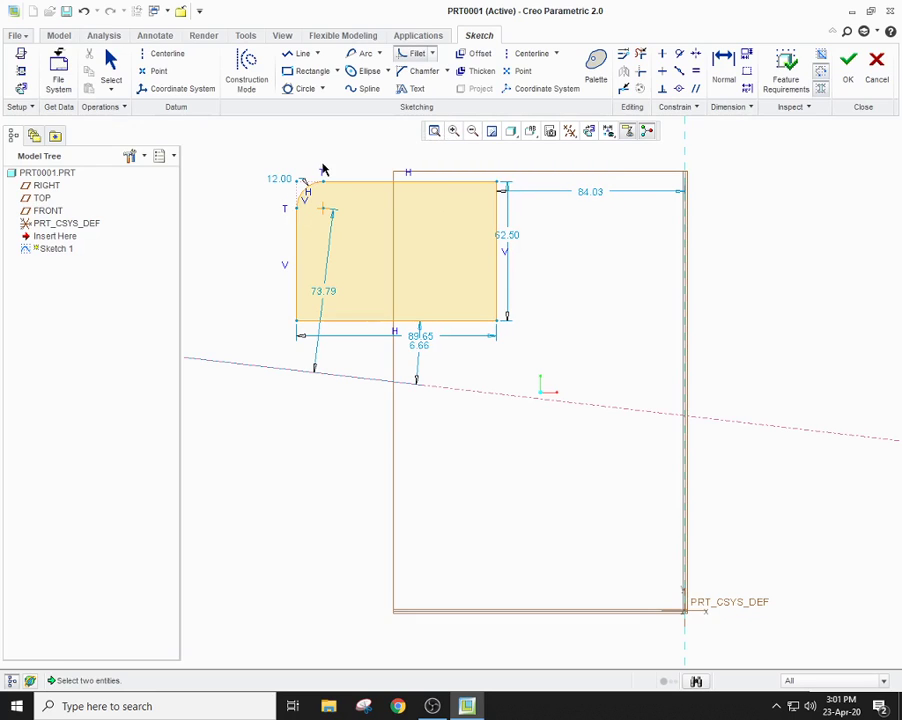
{"action": "left_click", "coordinate": [453, 132]}
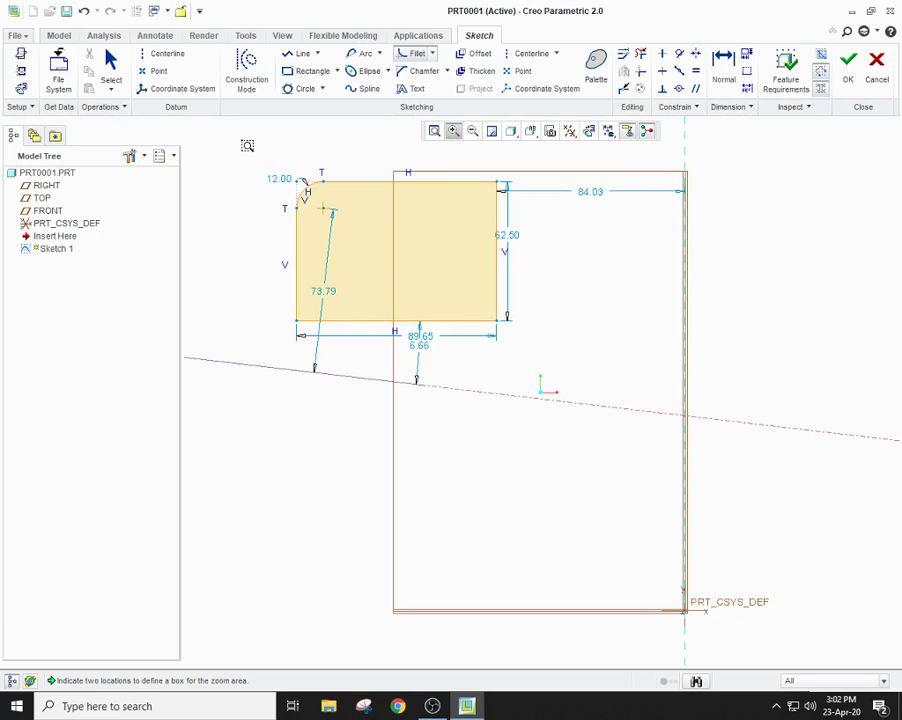
{"action": "left_click", "coordinate": [257, 152]}
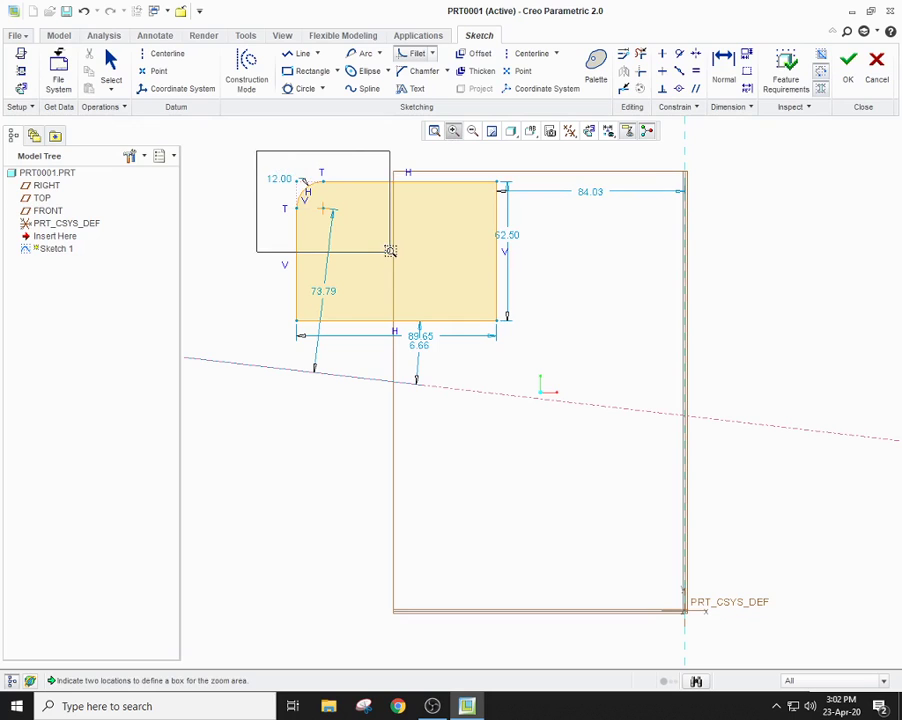
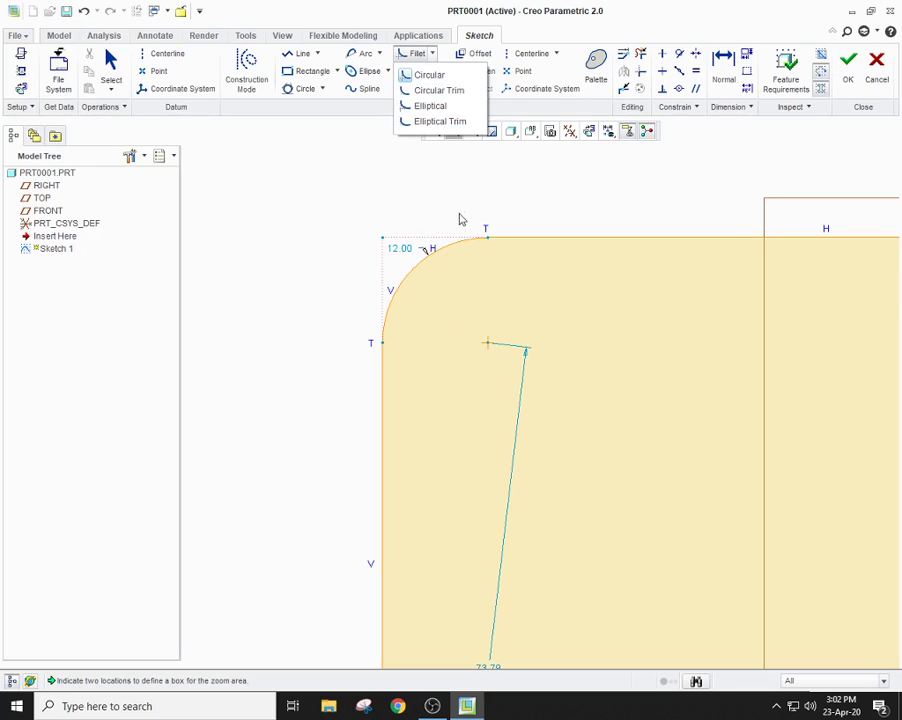
{"action": "left_click", "coordinate": [434, 131]}
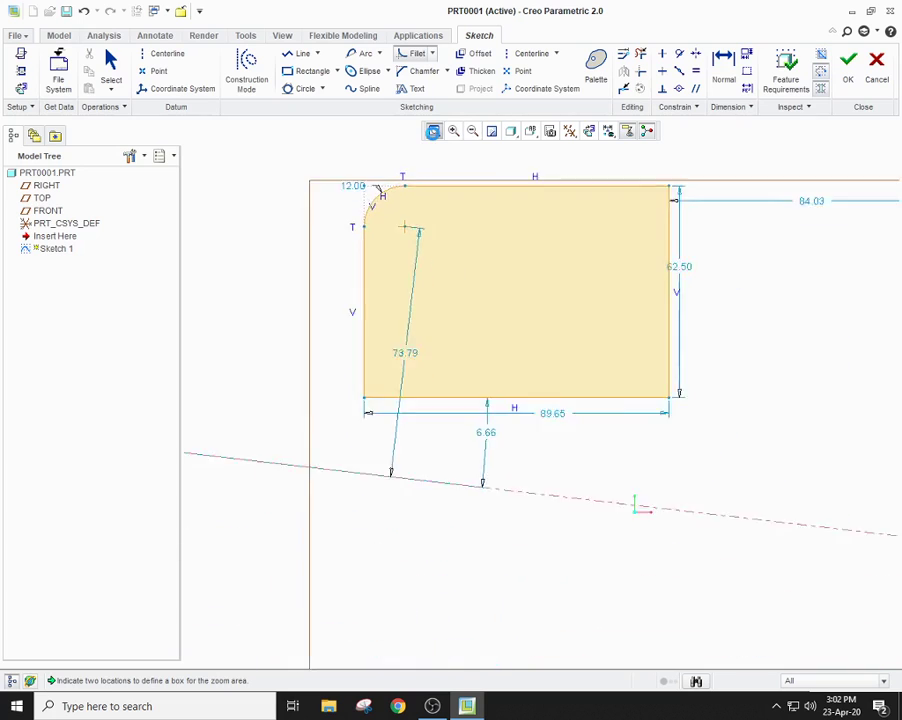
Step: Round the rectangle's upper-right corner with a Circular Trim fillet of radius about 9 and inspect it up close
{"action": "left_click", "coordinate": [432, 53]}
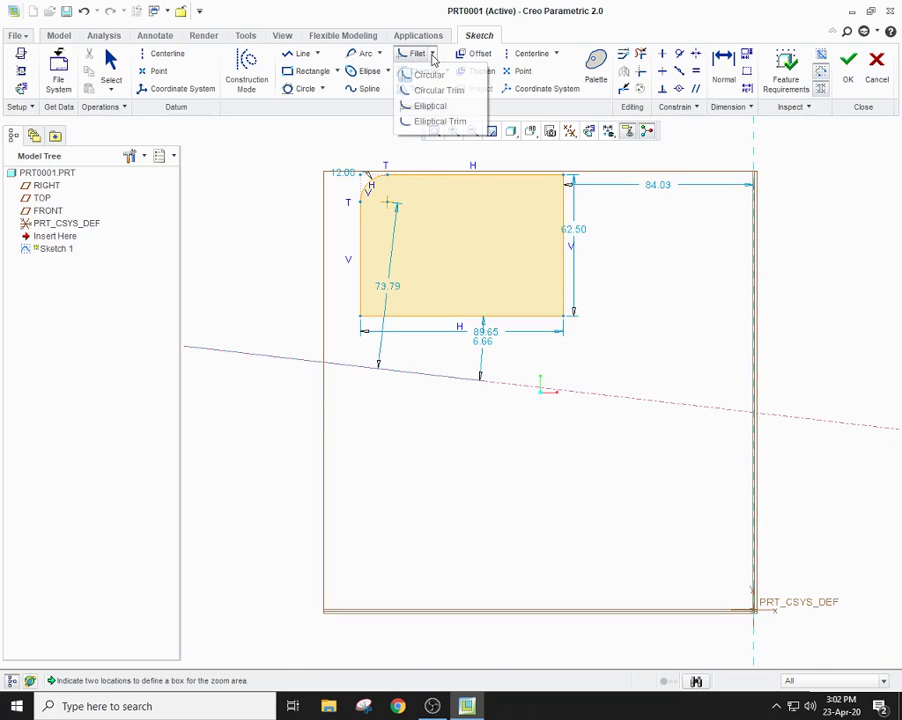
{"action": "left_click", "coordinate": [436, 92]}
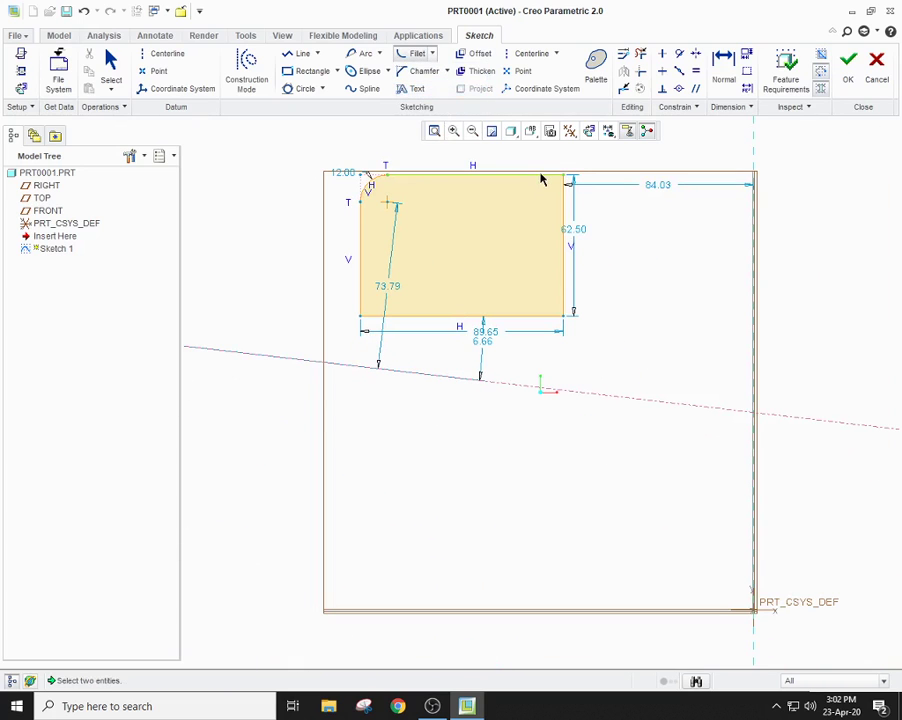
{"action": "left_click", "coordinate": [540, 175]}
{"action": "left_click", "coordinate": [563, 199]}
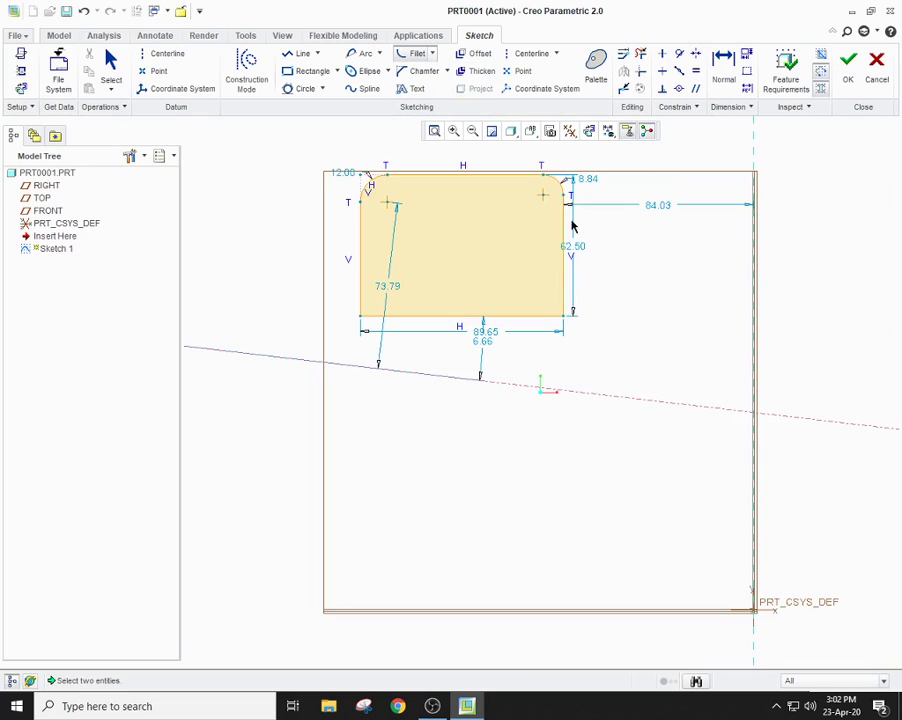
{"action": "left_click", "coordinate": [453, 131]}
{"action": "left_click", "coordinate": [494, 153]}
{"action": "left_click", "coordinate": [635, 258]}
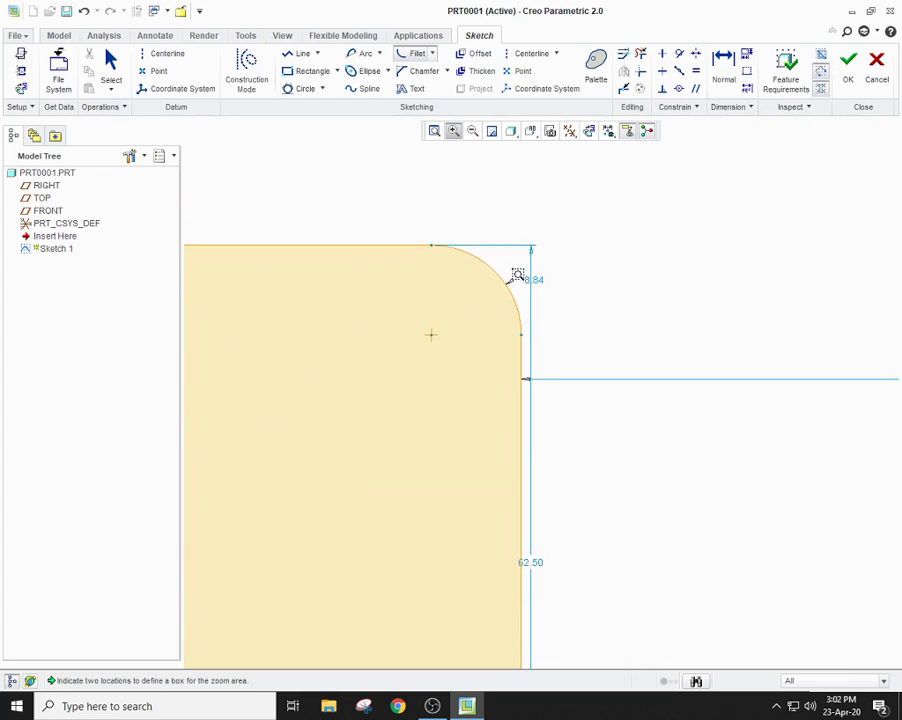
{"action": "left_click", "coordinate": [433, 131]}
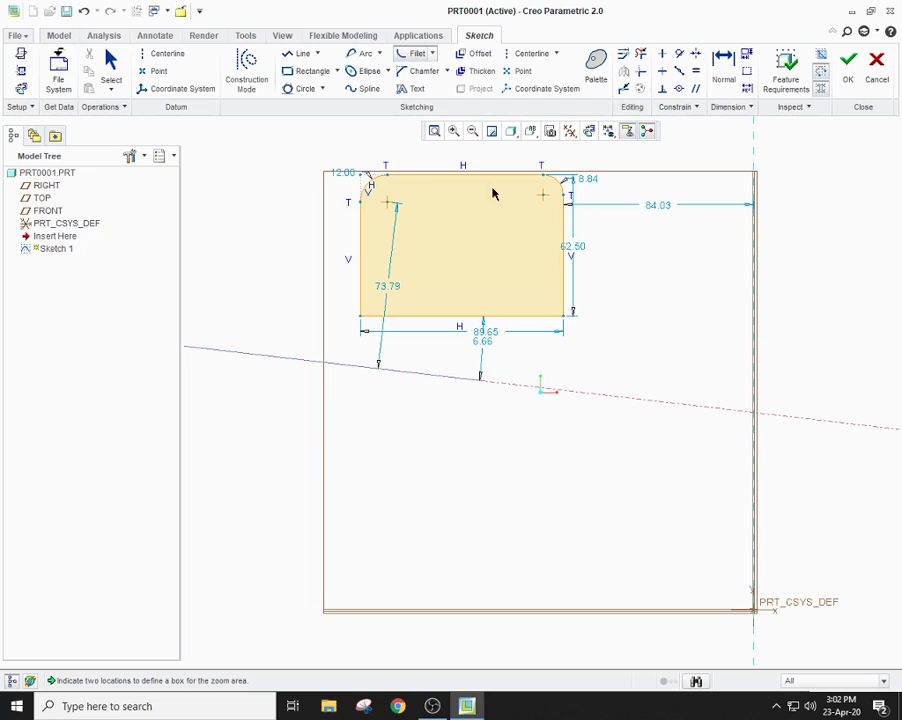
Step: Round the rectangle's lower-left corner with an Elliptical fillet about 9.5 wide and 6.4 high and inspect it up close
{"action": "left_click", "coordinate": [430, 56]}
{"action": "left_click", "coordinate": [433, 56]}
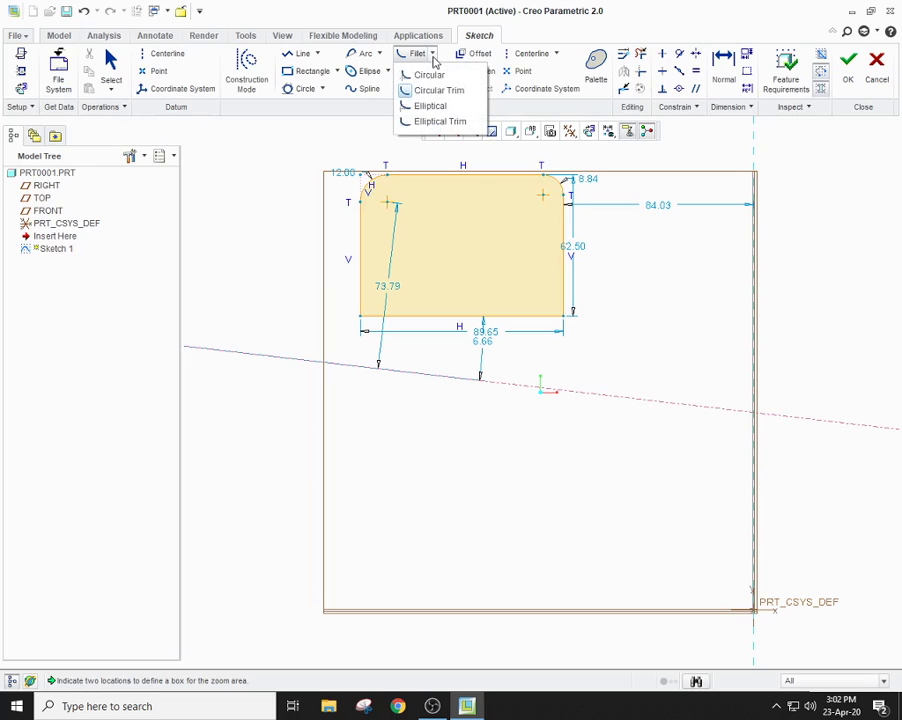
{"action": "left_click", "coordinate": [447, 107]}
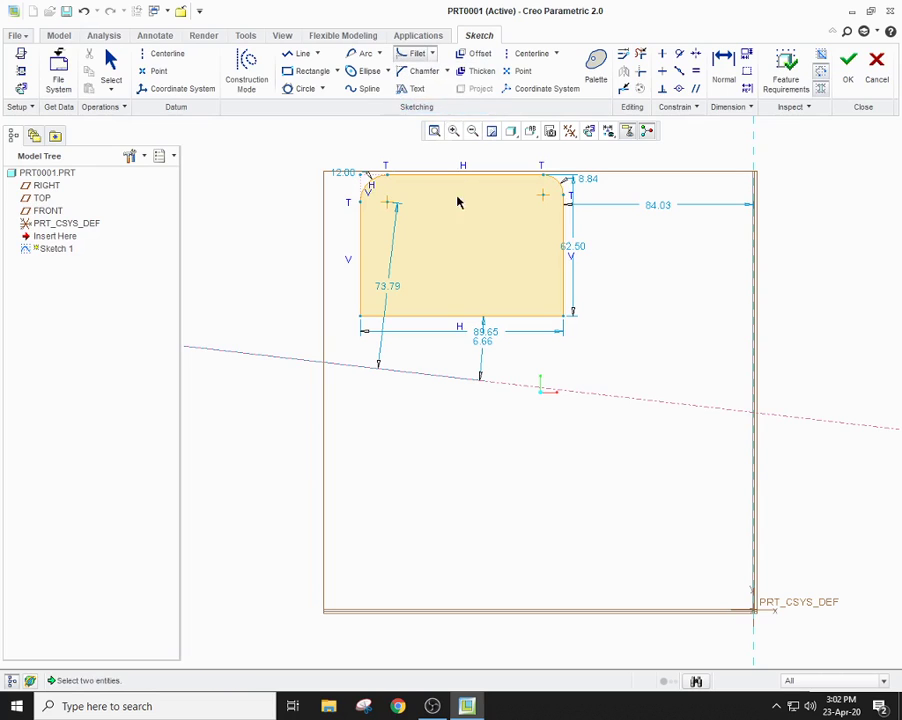
{"action": "left_click", "coordinate": [364, 309]}
{"action": "left_click", "coordinate": [384, 318]}
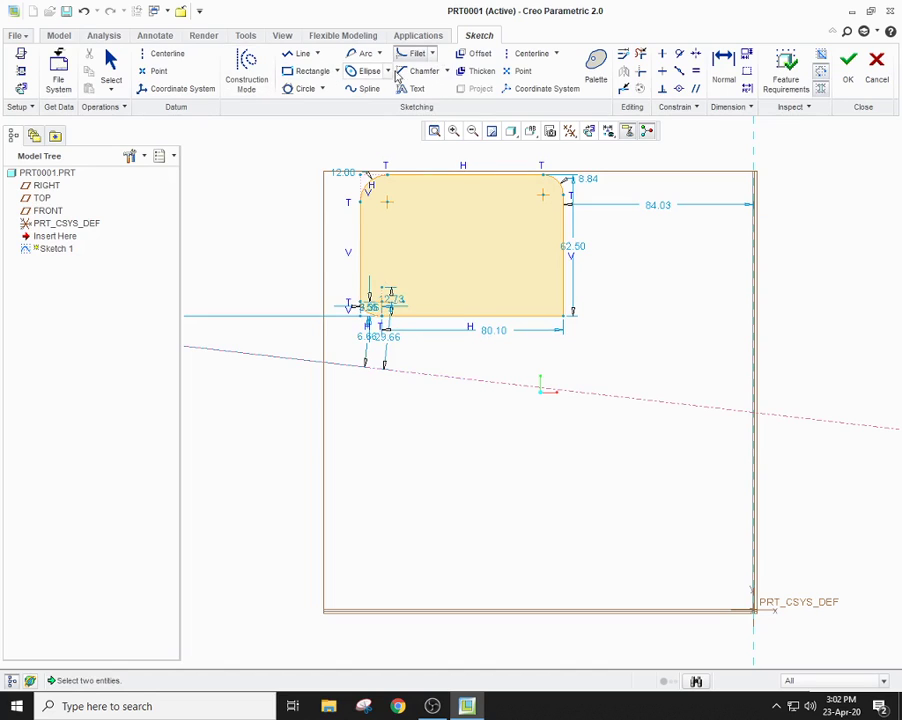
{"action": "left_click", "coordinate": [454, 131]}
{"action": "left_click", "coordinate": [326, 240]}
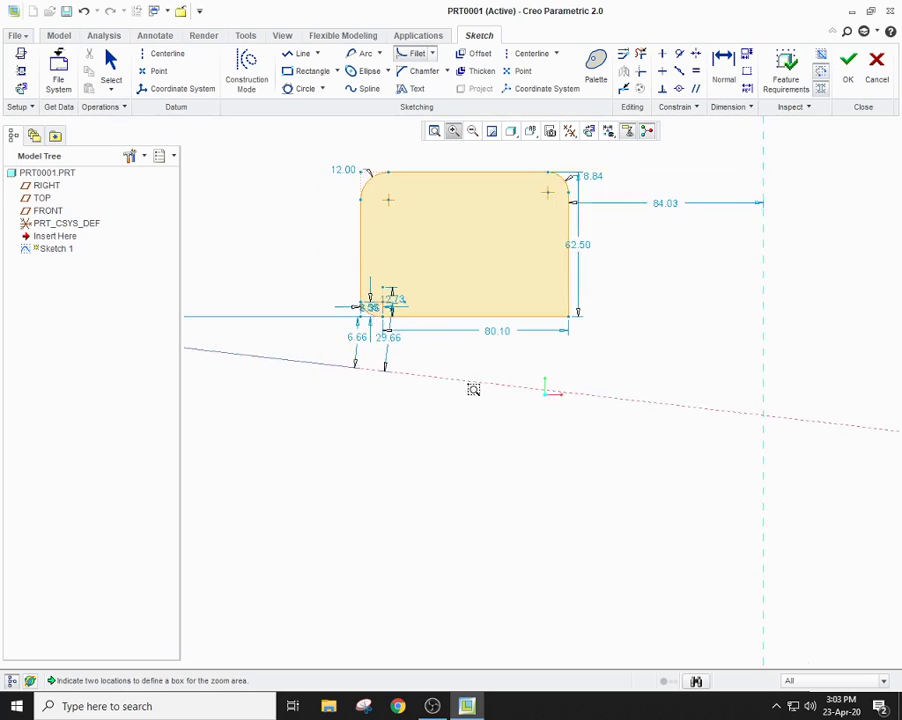
{"action": "left_click", "coordinate": [472, 390]}
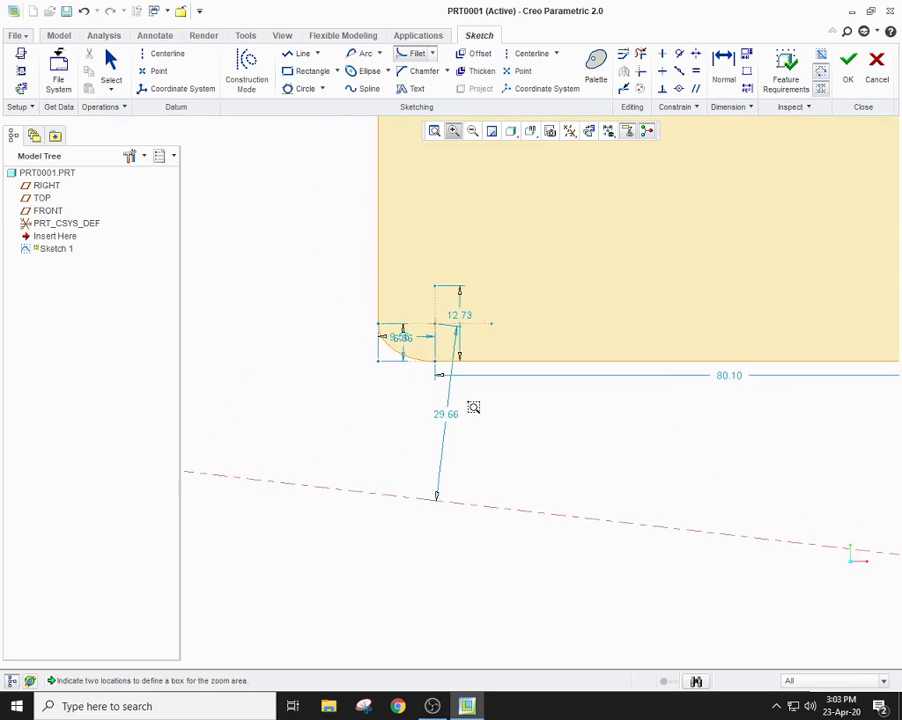
{"action": "left_click", "coordinate": [433, 132]}
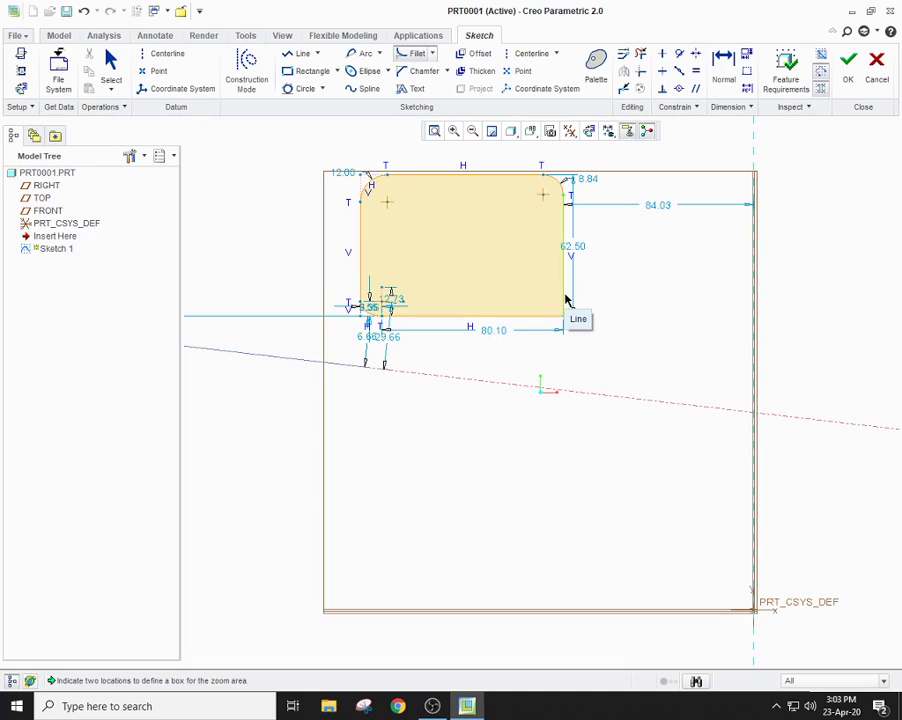
Step: Round the rectangle's lower-right corner with an Elliptical fillet about 43 wide and 7.9 high
{"action": "left_click", "coordinate": [433, 56]}
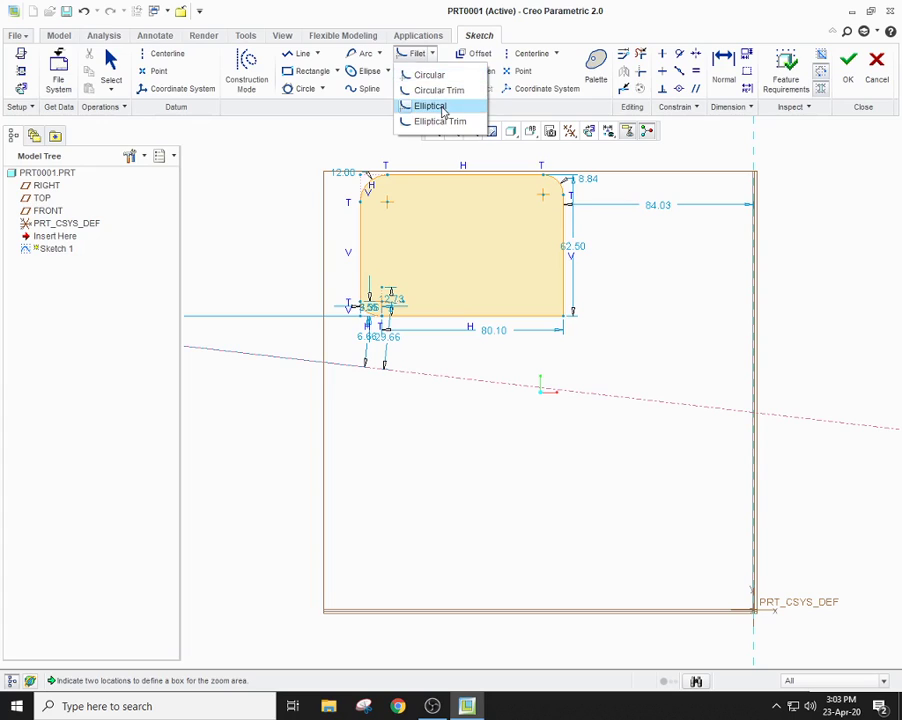
{"action": "left_click", "coordinate": [431, 106]}
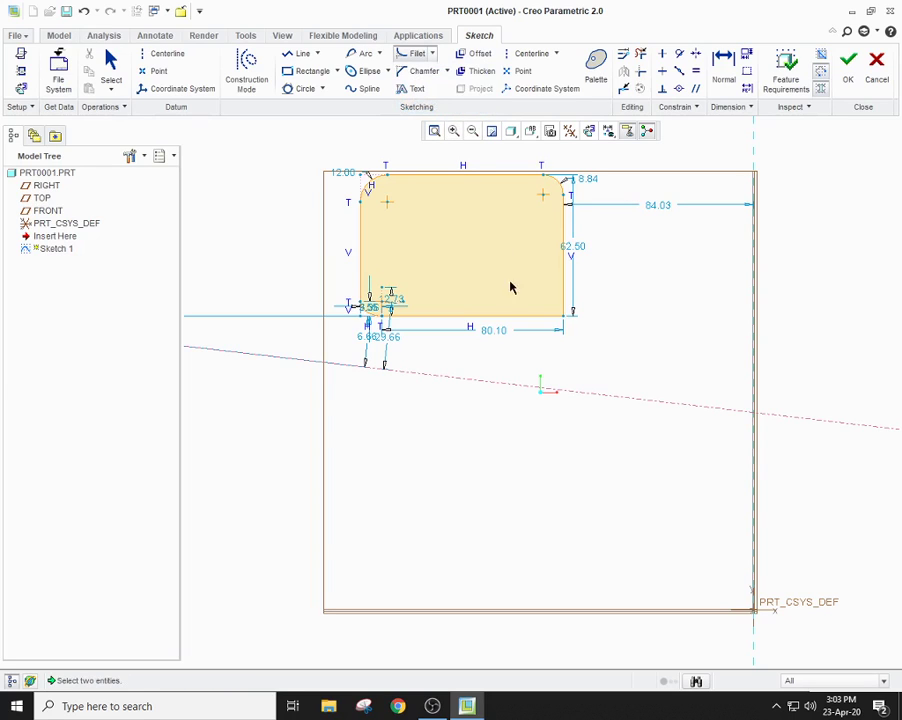
{"action": "left_click", "coordinate": [563, 305]}
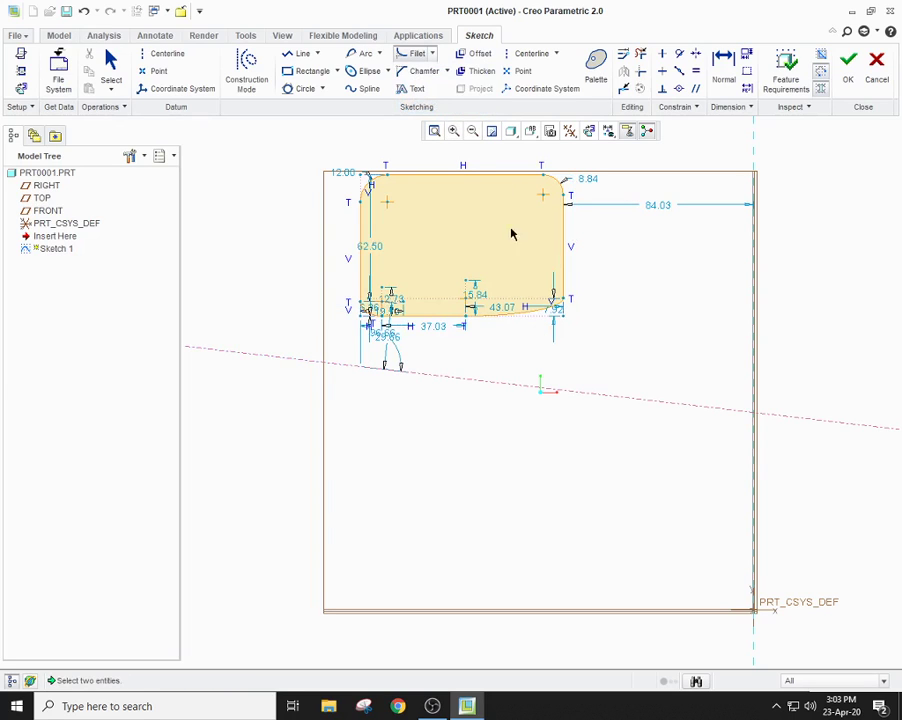
Step: Hide the display of the sketch dimensions
{"action": "left_click", "coordinate": [607, 132]}
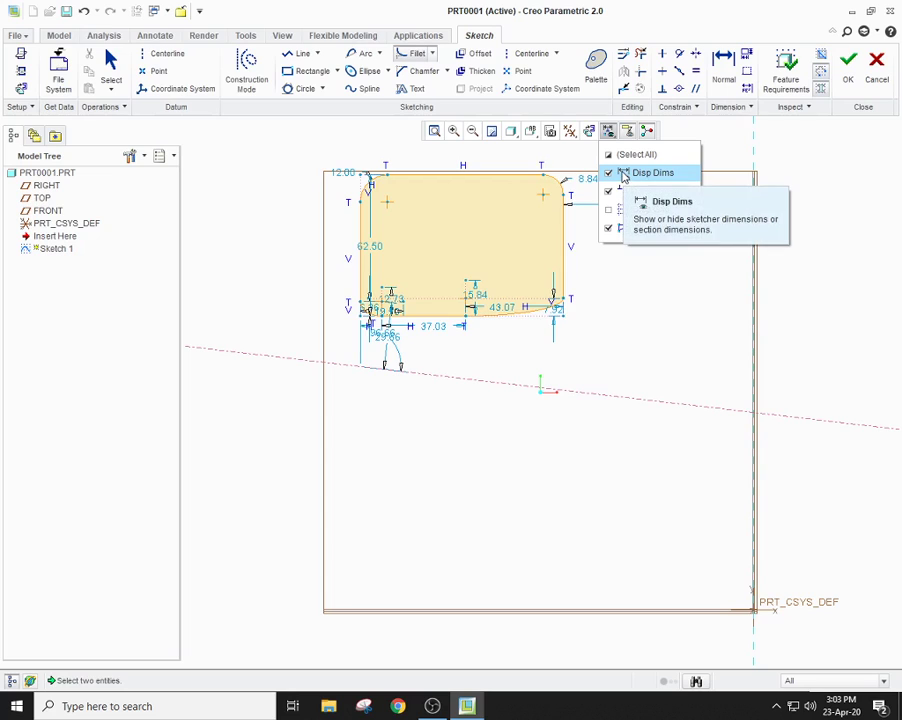
{"action": "left_click", "coordinate": [625, 176]}
{"action": "left_click", "coordinate": [606, 330]}
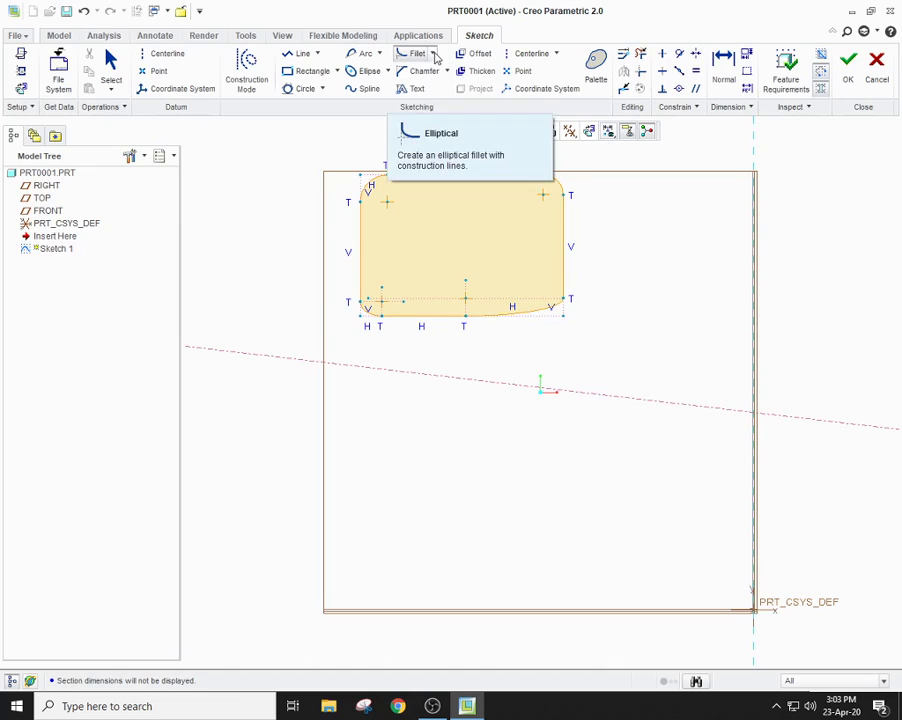
Step: Inspect the elliptical fillet at the rectangle's lower-right corner up close and return to the full sketch view
{"action": "left_click", "coordinate": [434, 57]}
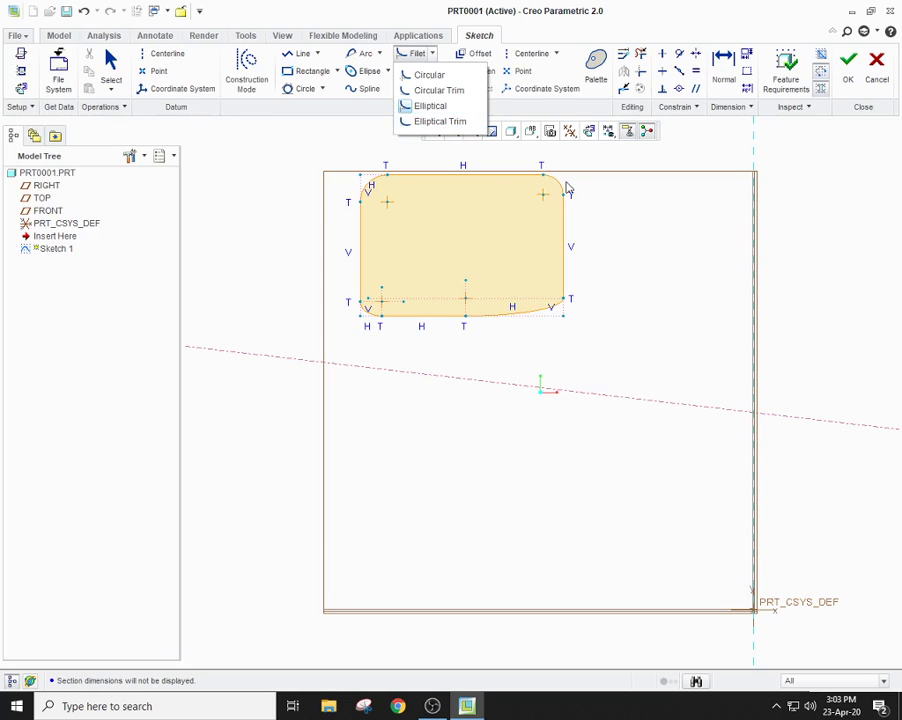
{"action": "left_click", "coordinate": [564, 186]}
{"action": "left_click", "coordinate": [453, 131]}
{"action": "left_click", "coordinate": [480, 223]}
{"action": "left_click", "coordinate": [650, 420]}
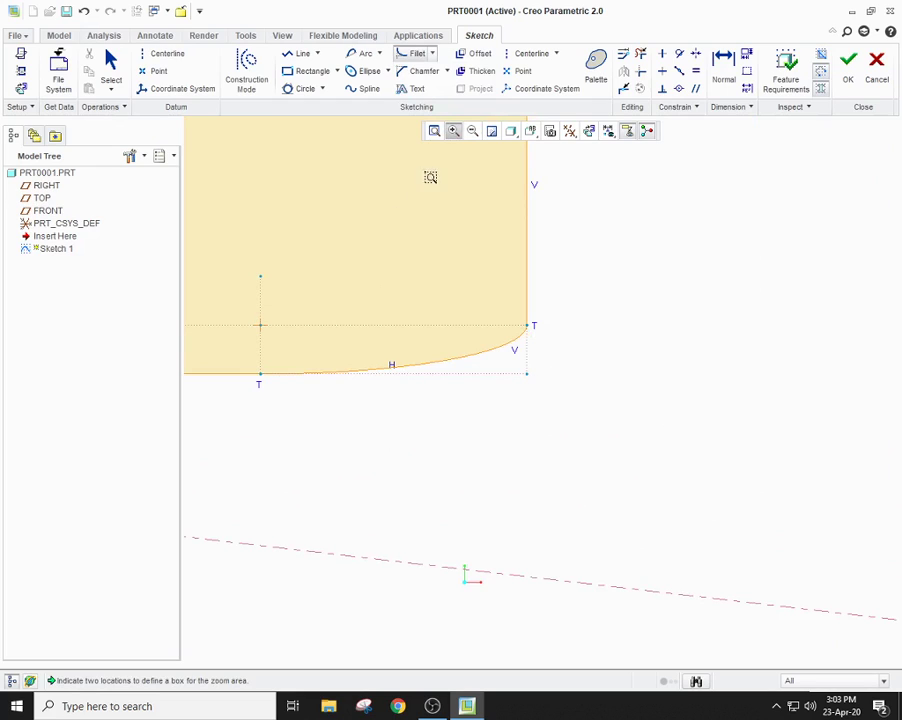
{"action": "left_click", "coordinate": [434, 131]}
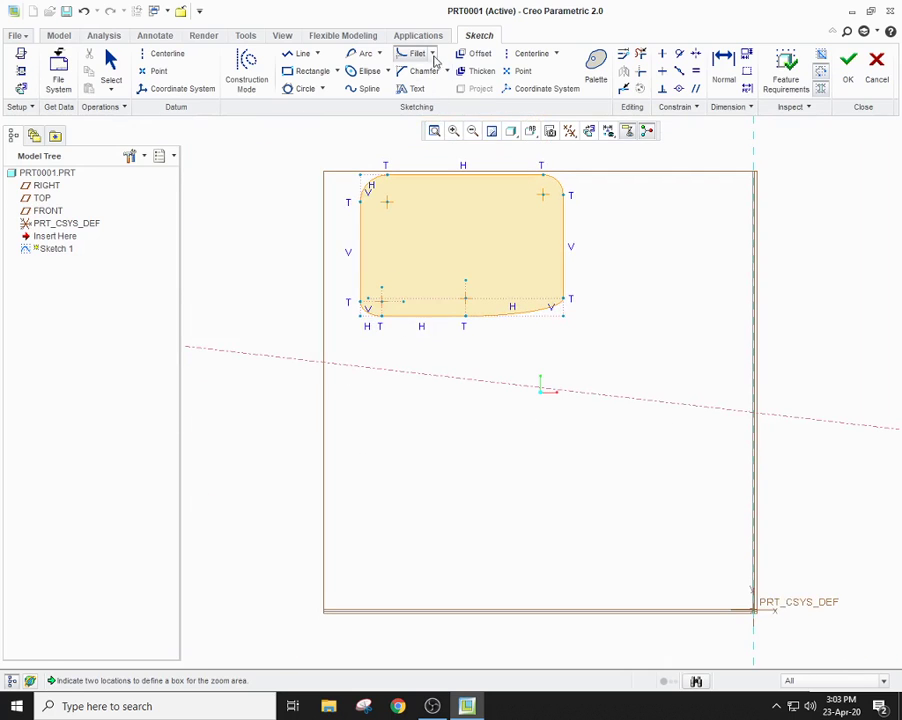
{"action": "left_click", "coordinate": [432, 53]}
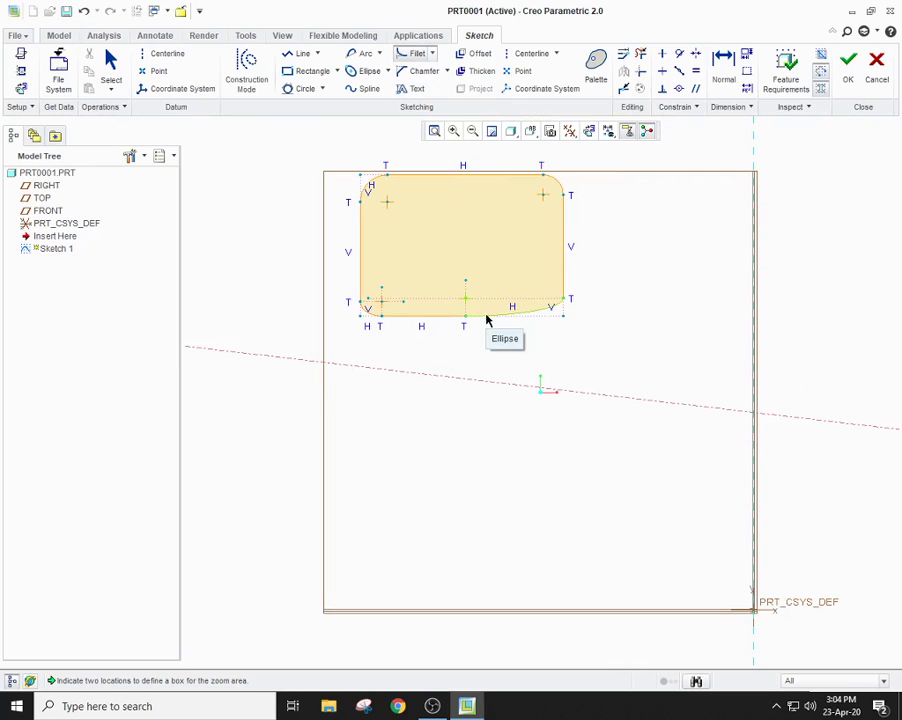
Step: Delete the whole filleted rectangle together with its construction geometry, keeping the slanted centerline
{"action": "middle_click", "coordinate": [290, 152]}
{"action": "left_click_drag", "start_coordinate": [284, 140], "coordinate": [617, 343]}
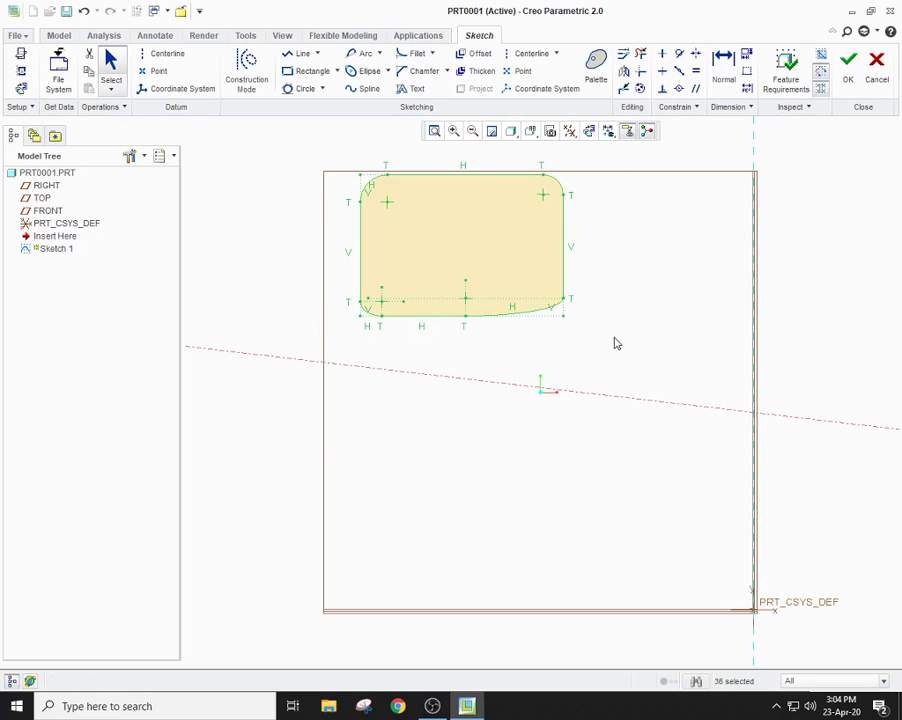
{"action": "key", "text": "Delete"}
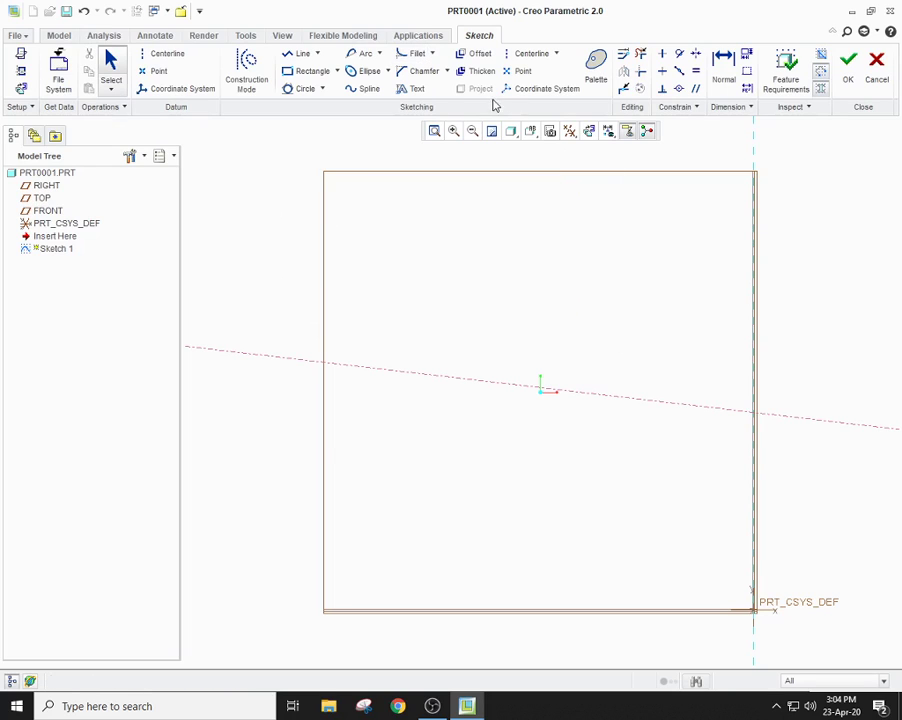
Step: Sketch a corner rectangle inside the upper half of the datum plane outline, with its lower-left corner on the slanted centerline
{"action": "left_click", "coordinate": [318, 72]}
{"action": "left_click", "coordinate": [389, 224]}
{"action": "left_click", "coordinate": [651, 370]}
{"action": "middle_click", "coordinate": [716, 325]}
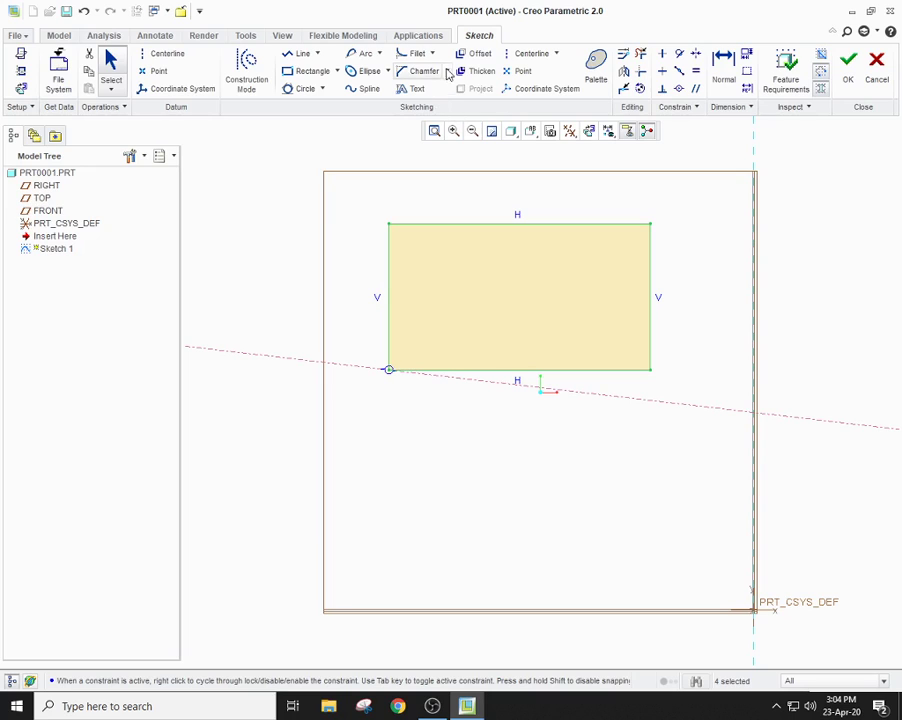
Step: Bevel the rectangle's upper-left corner with a Chamfer that keeps construction line extensions
{"action": "left_click", "coordinate": [448, 72]}
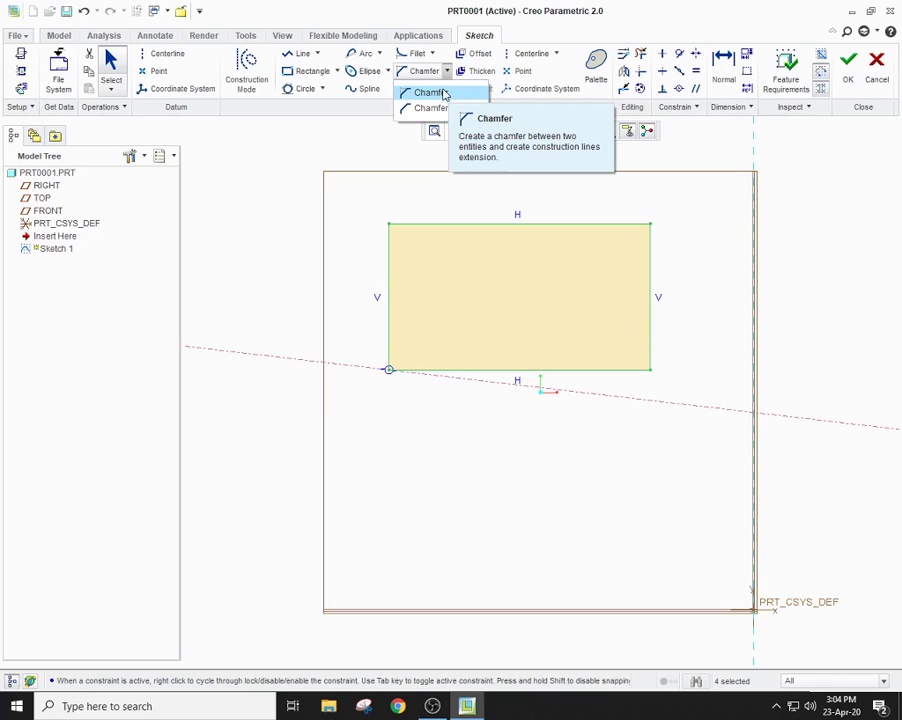
{"action": "left_click", "coordinate": [440, 93]}
{"action": "left_click", "coordinate": [444, 226]}
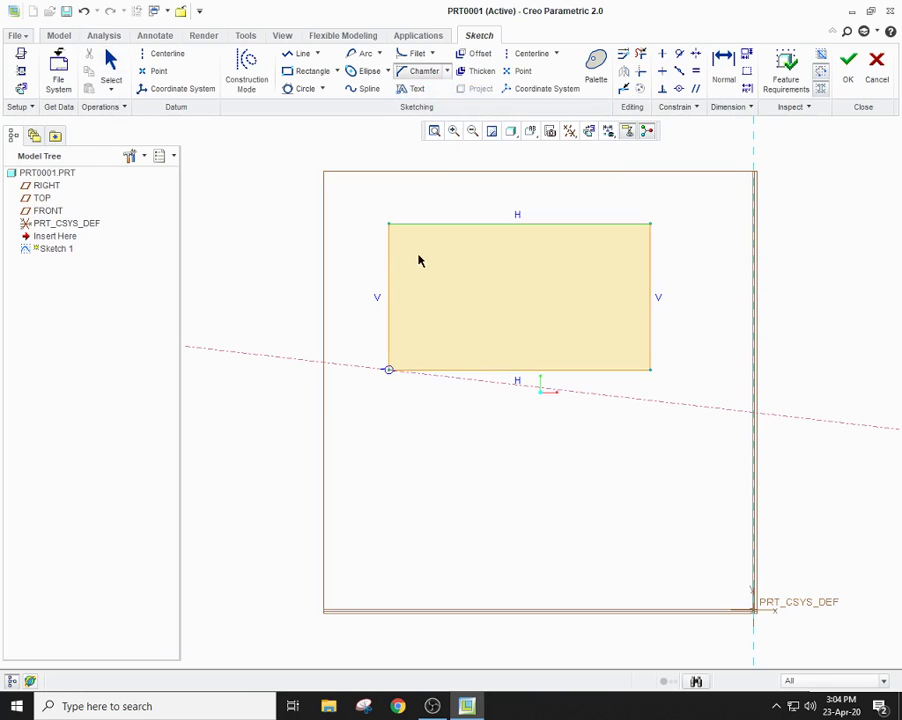
{"action": "left_click", "coordinate": [389, 267]}
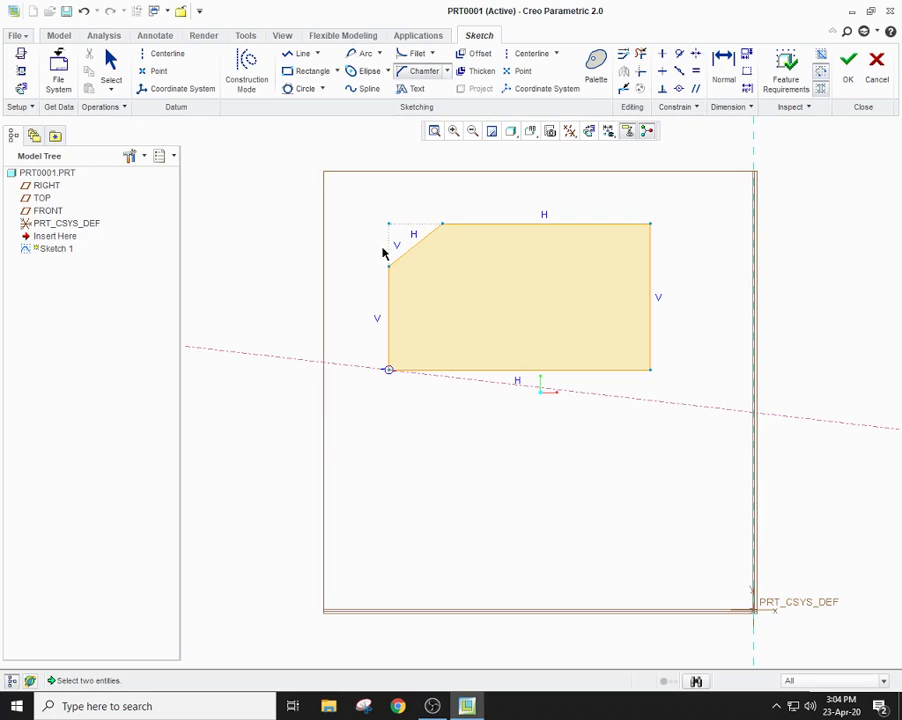
Step: Bevel the rectangle's upper-right corner with a Chamfer Trim between its top and right edges
{"action": "left_click", "coordinate": [447, 71]}
{"action": "left_click", "coordinate": [445, 108]}
{"action": "left_click", "coordinate": [651, 297]}
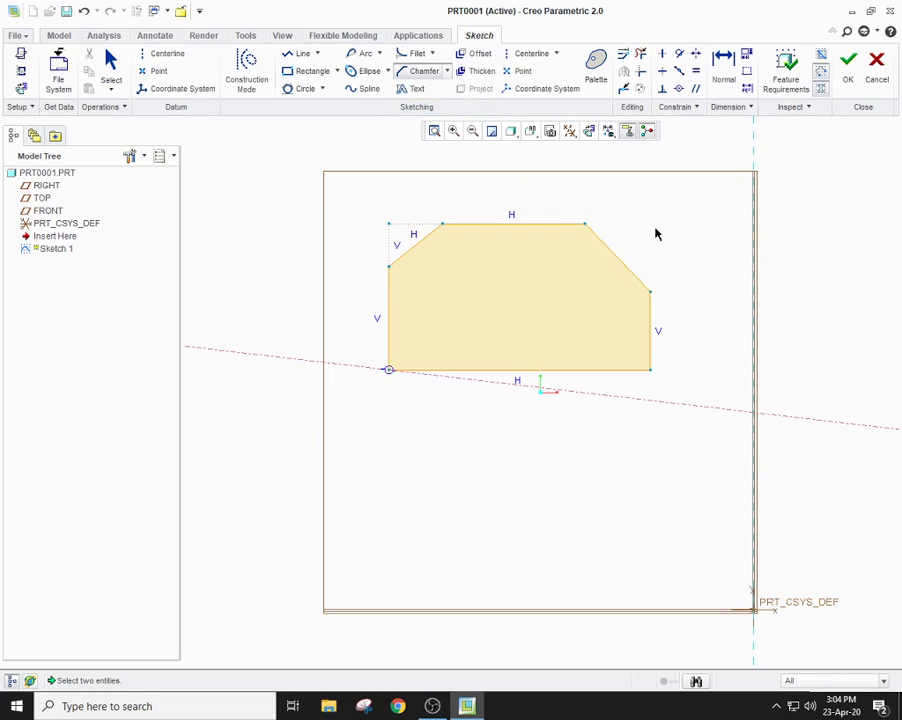